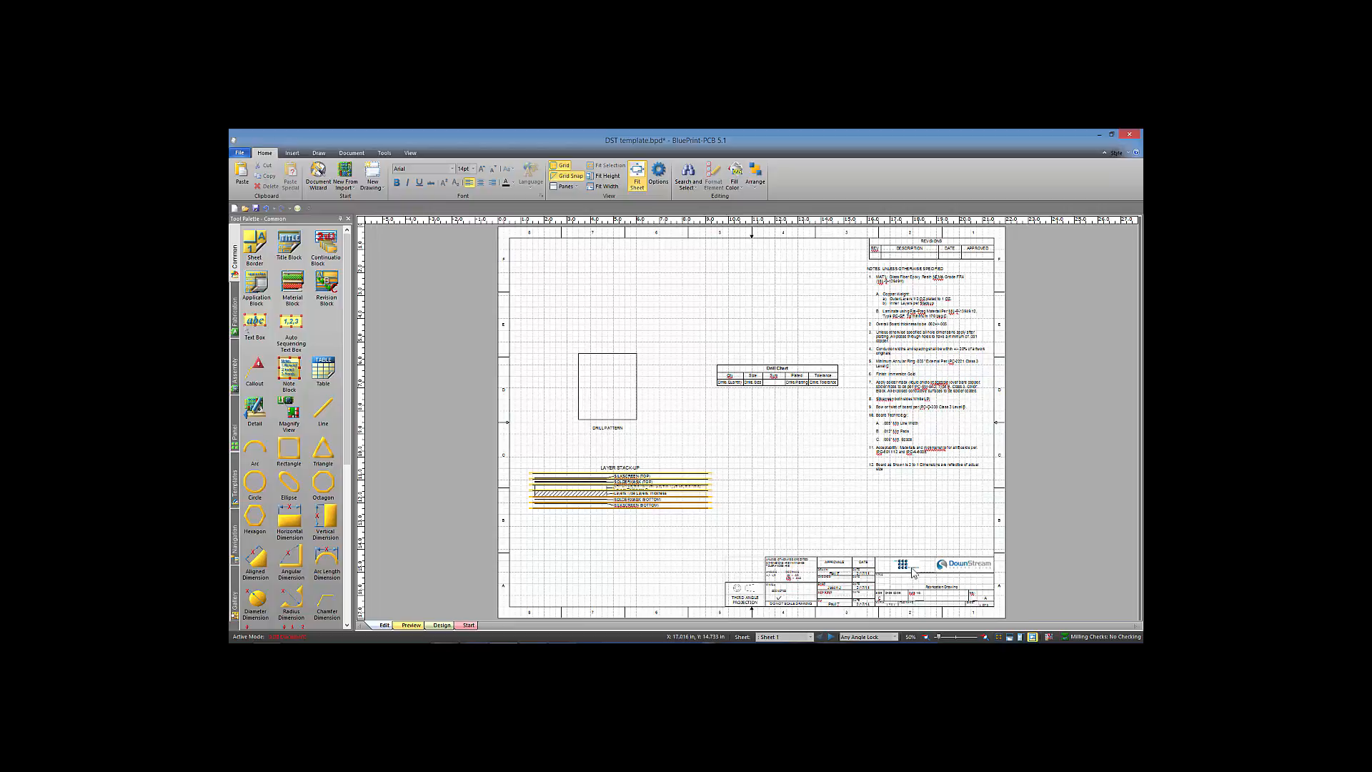
# Step: Look through the template's drawing sheets from Sheet 1 to Sheet 4
pyautogui.click(831, 637)
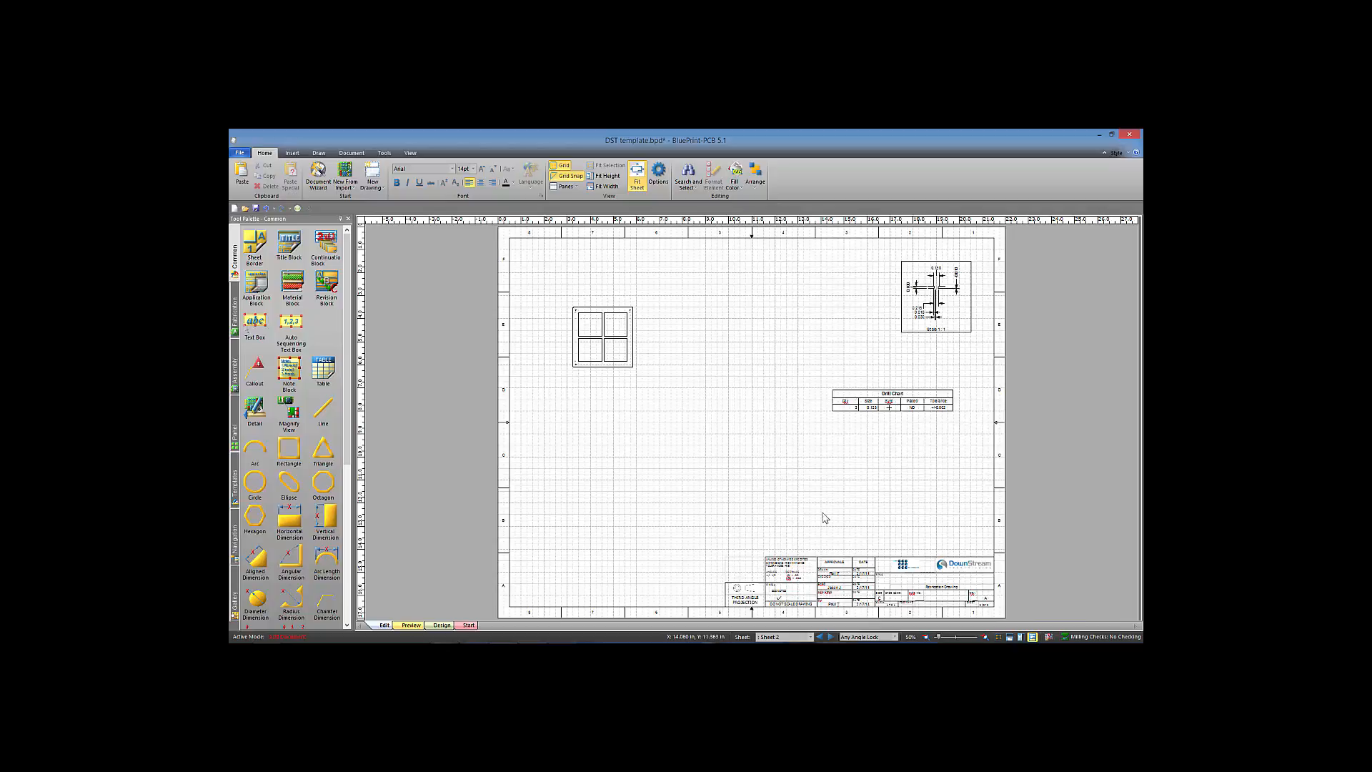
pyautogui.click(830, 637)
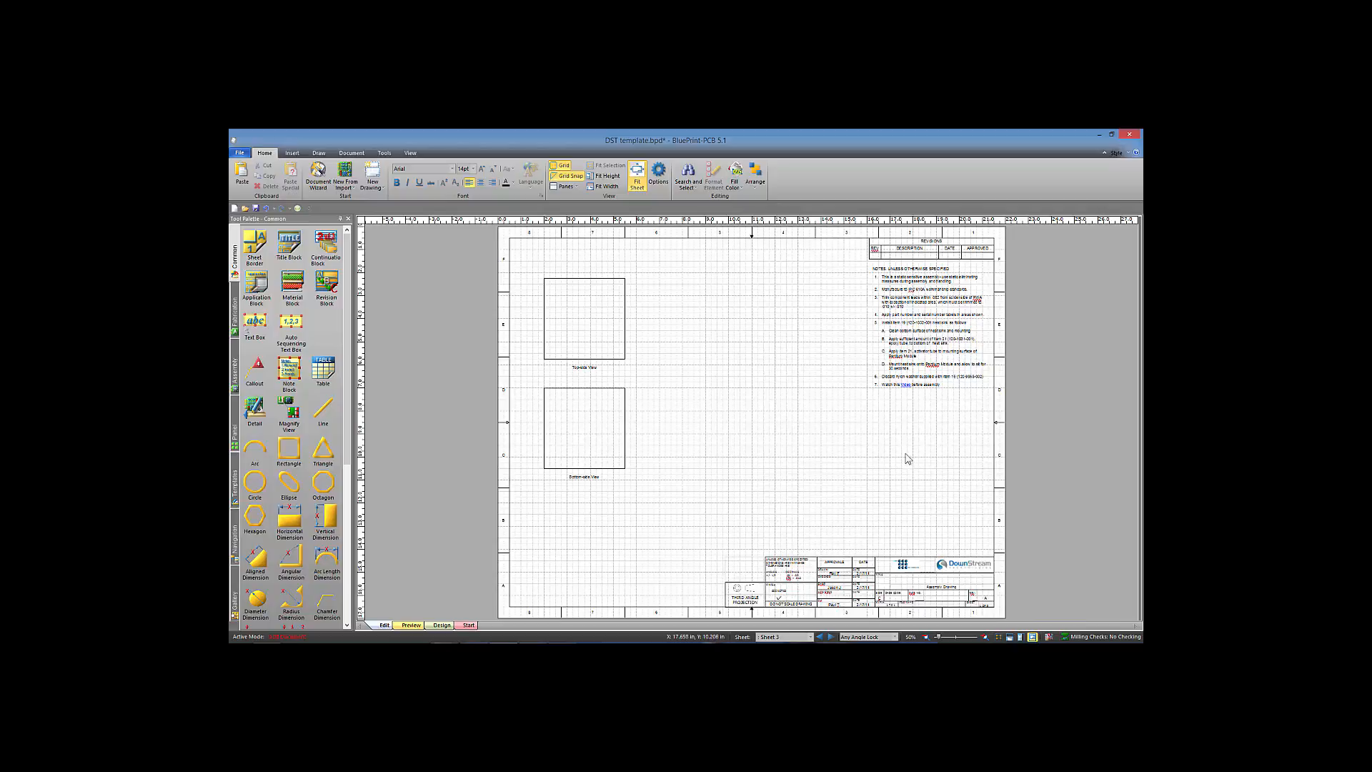
pyautogui.click(829, 636)
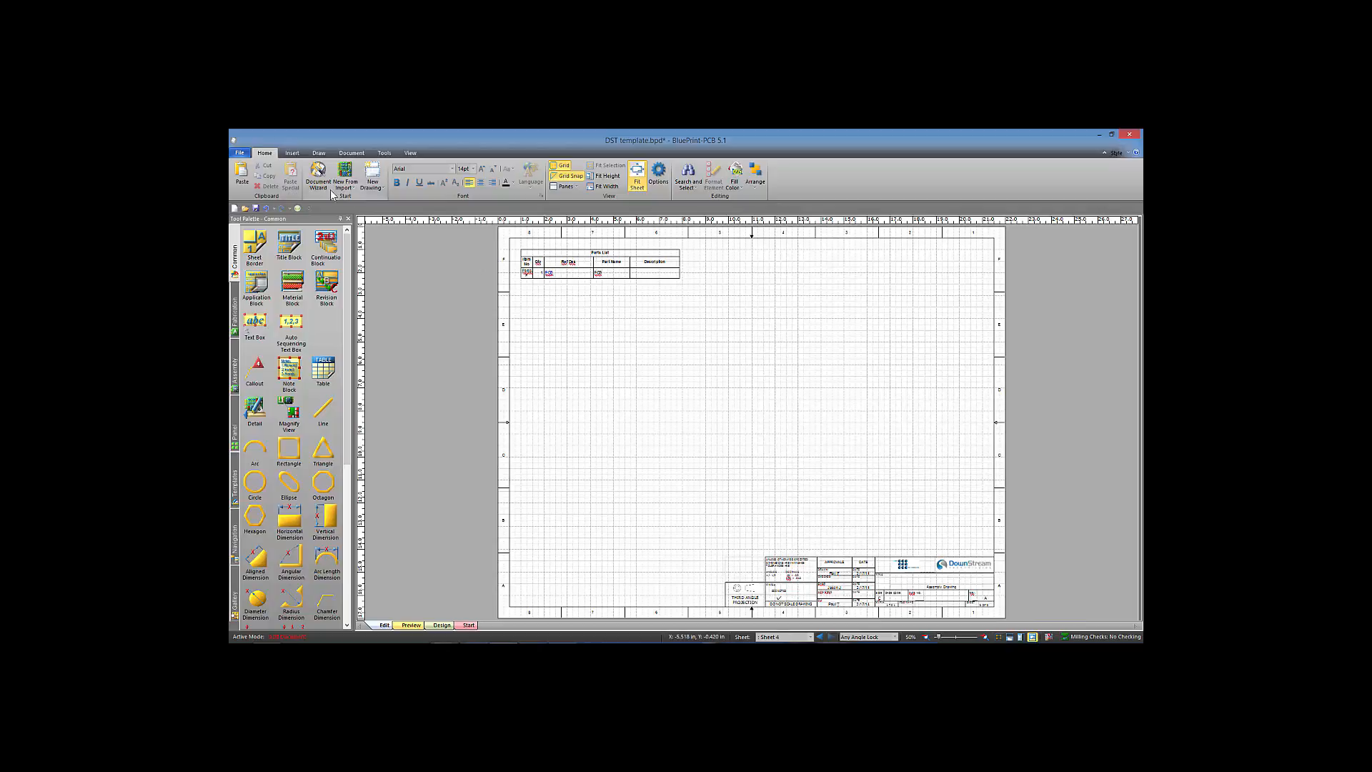
# Step: Import the Altium Designer ODB++ data from the odb folder and auto-update all listed templates, refreshing component height from CAD data
pyautogui.click(240, 153)
pyautogui.click(247, 276)
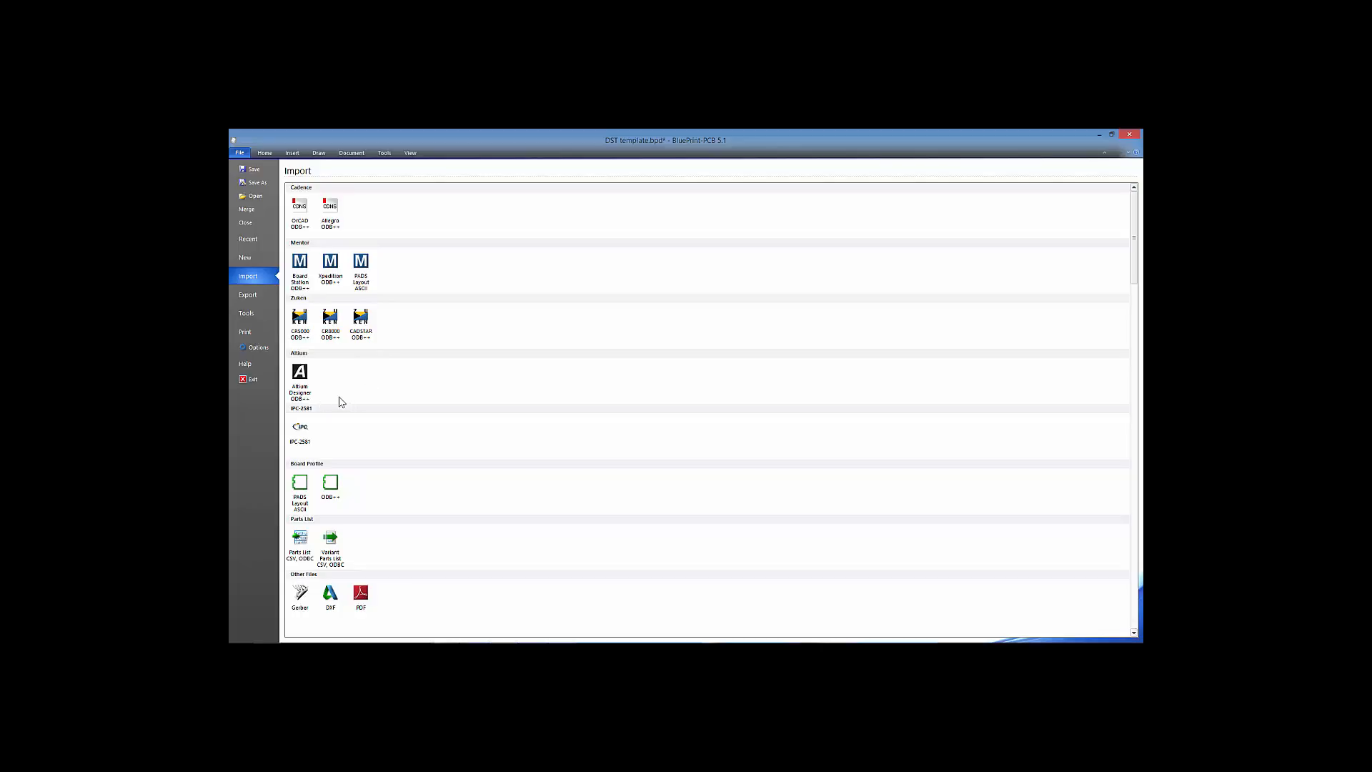
pyautogui.click(300, 377)
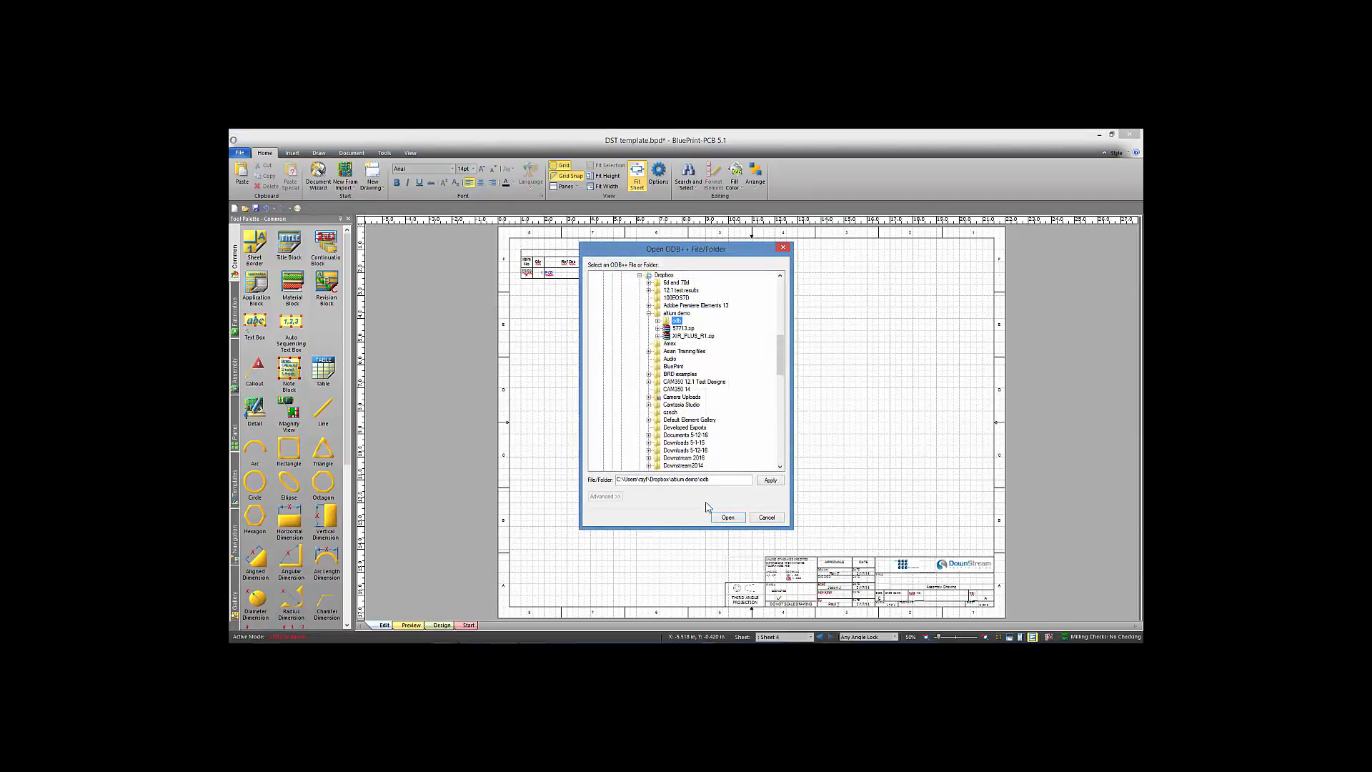
pyautogui.click(728, 517)
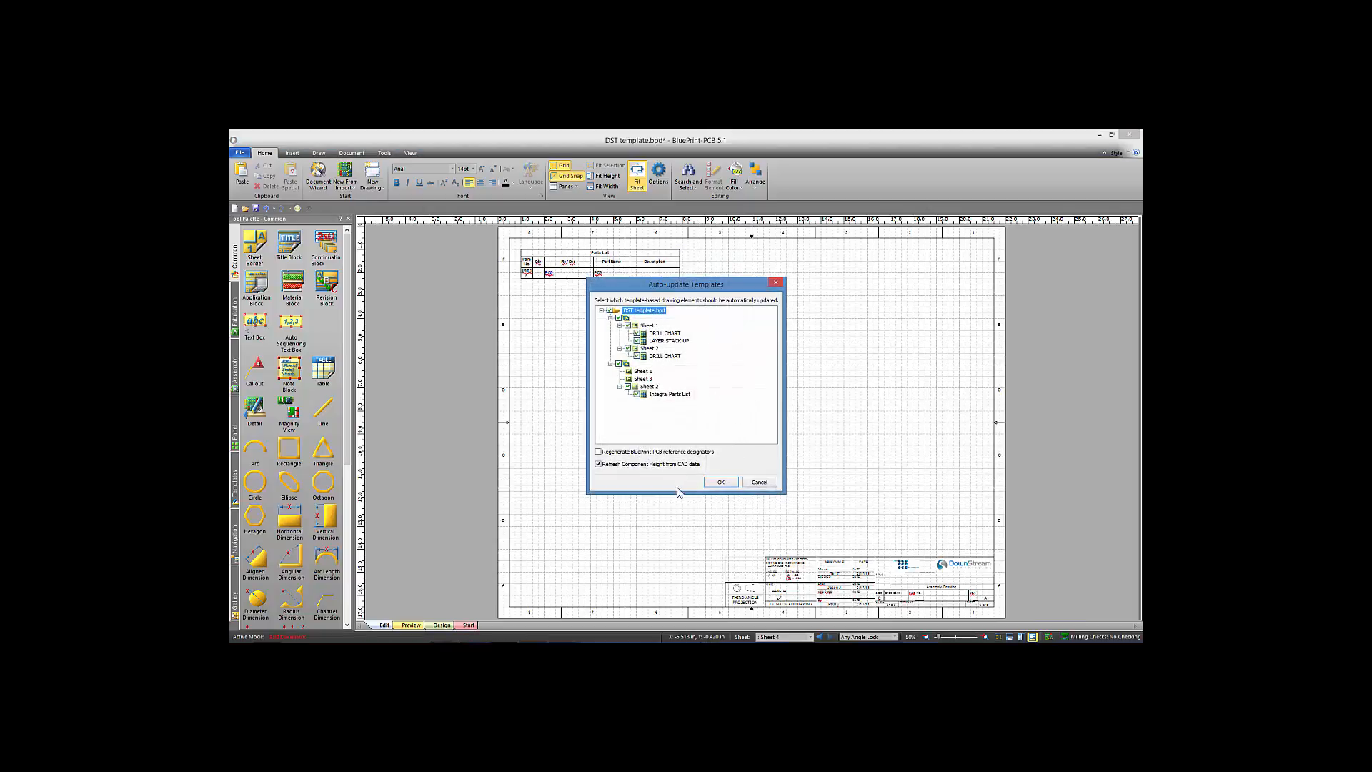
pyautogui.click(723, 483)
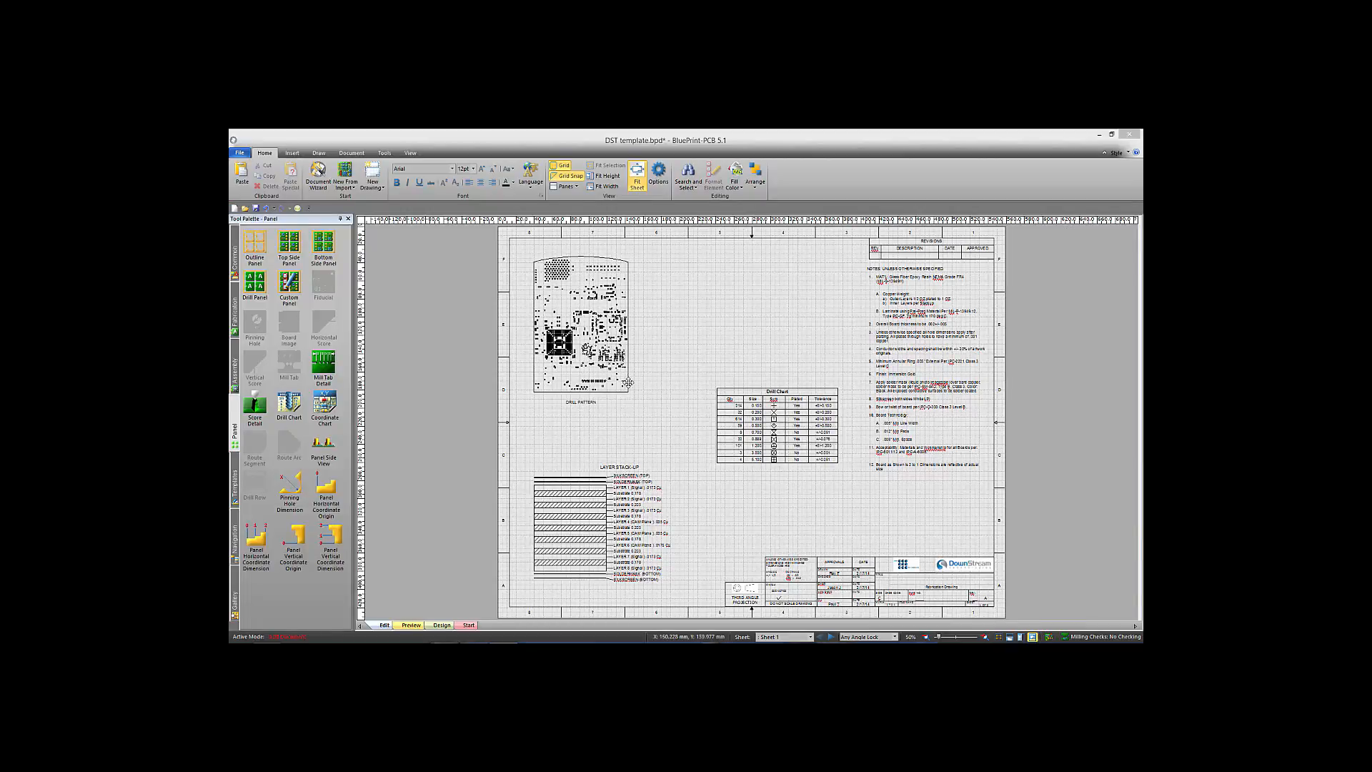
# Step: Open the layer stack-up's underlying template on Sheet 1 and execute it again to restore the populated stack-up
pyautogui.moveTo(619, 523); pyautogui.dragTo(571, 454, button='middle')
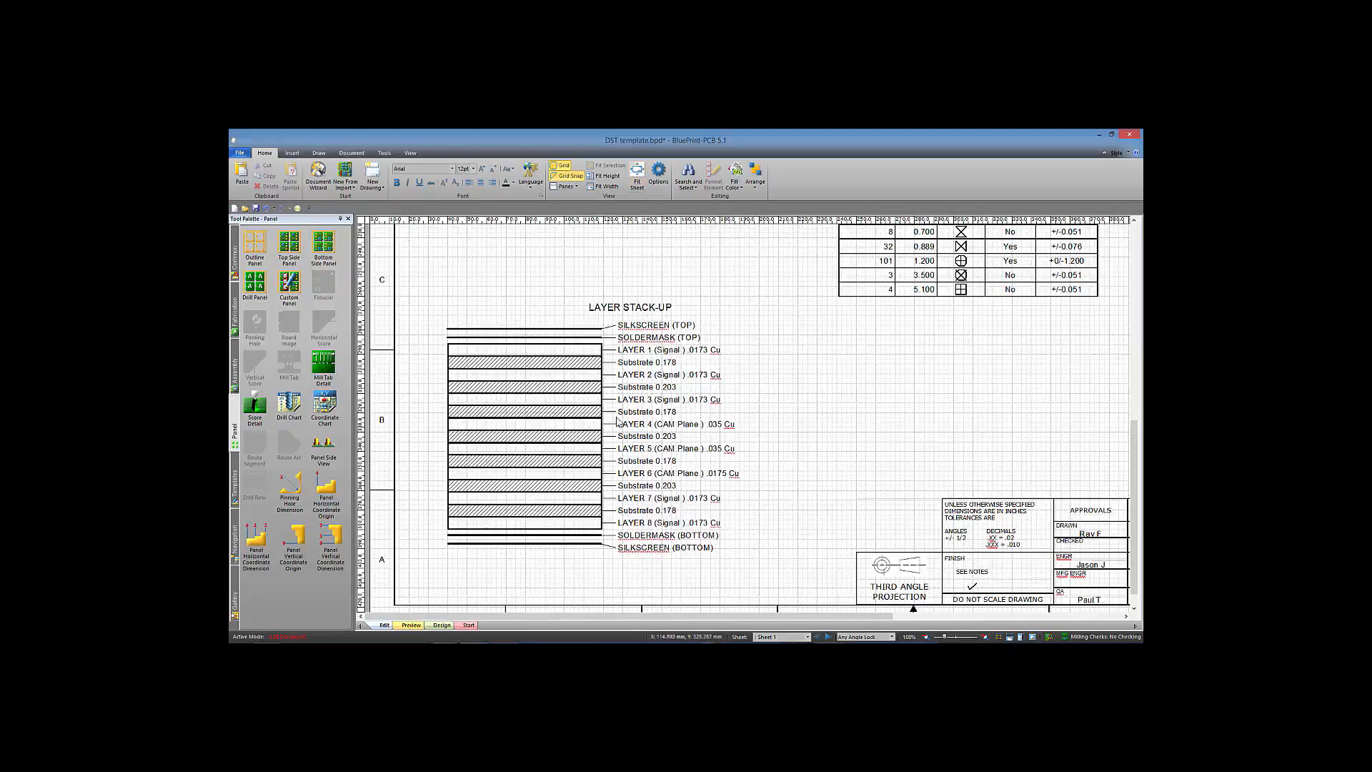
pyautogui.click(630, 426)
pyautogui.doubleClick(636, 306)
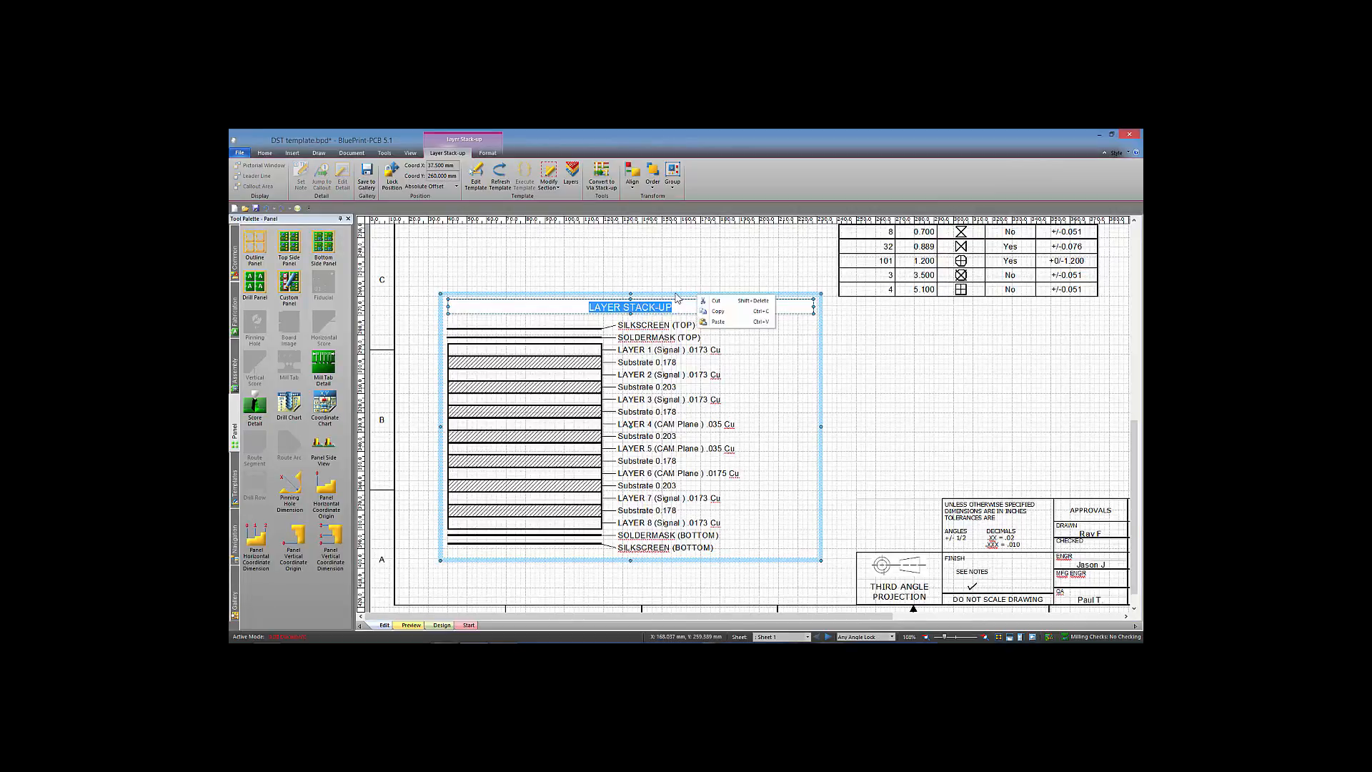
pyautogui.click(675, 293)
pyautogui.rightClick(675, 293)
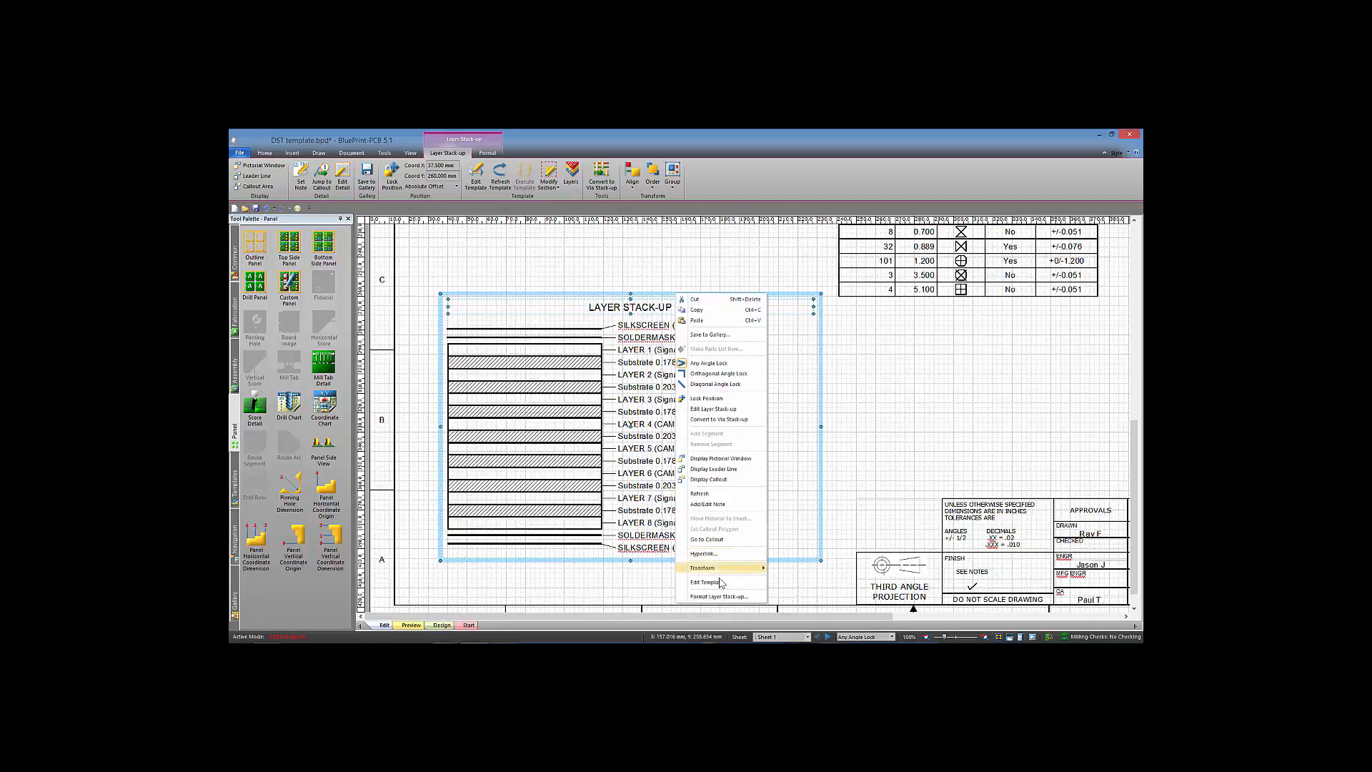
pyautogui.click(722, 584)
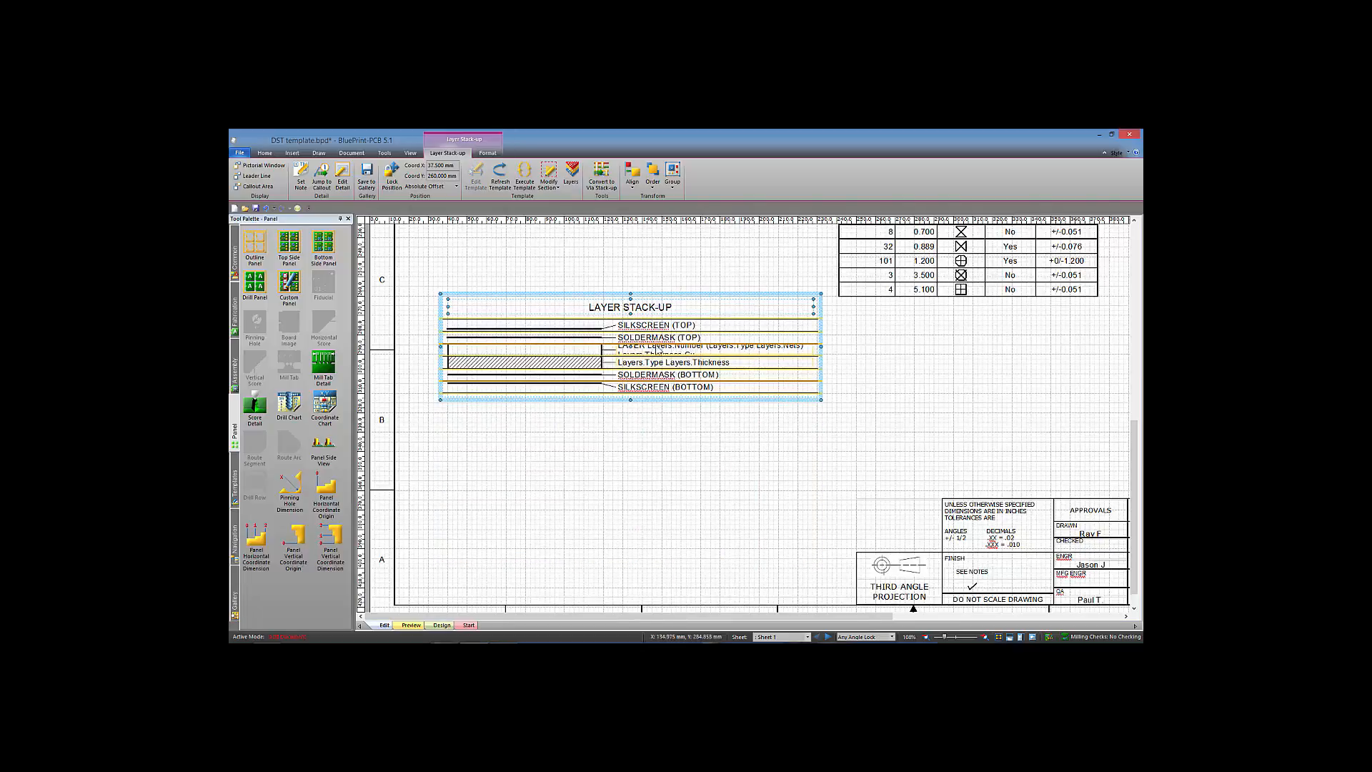
pyautogui.rightClick(701, 294)
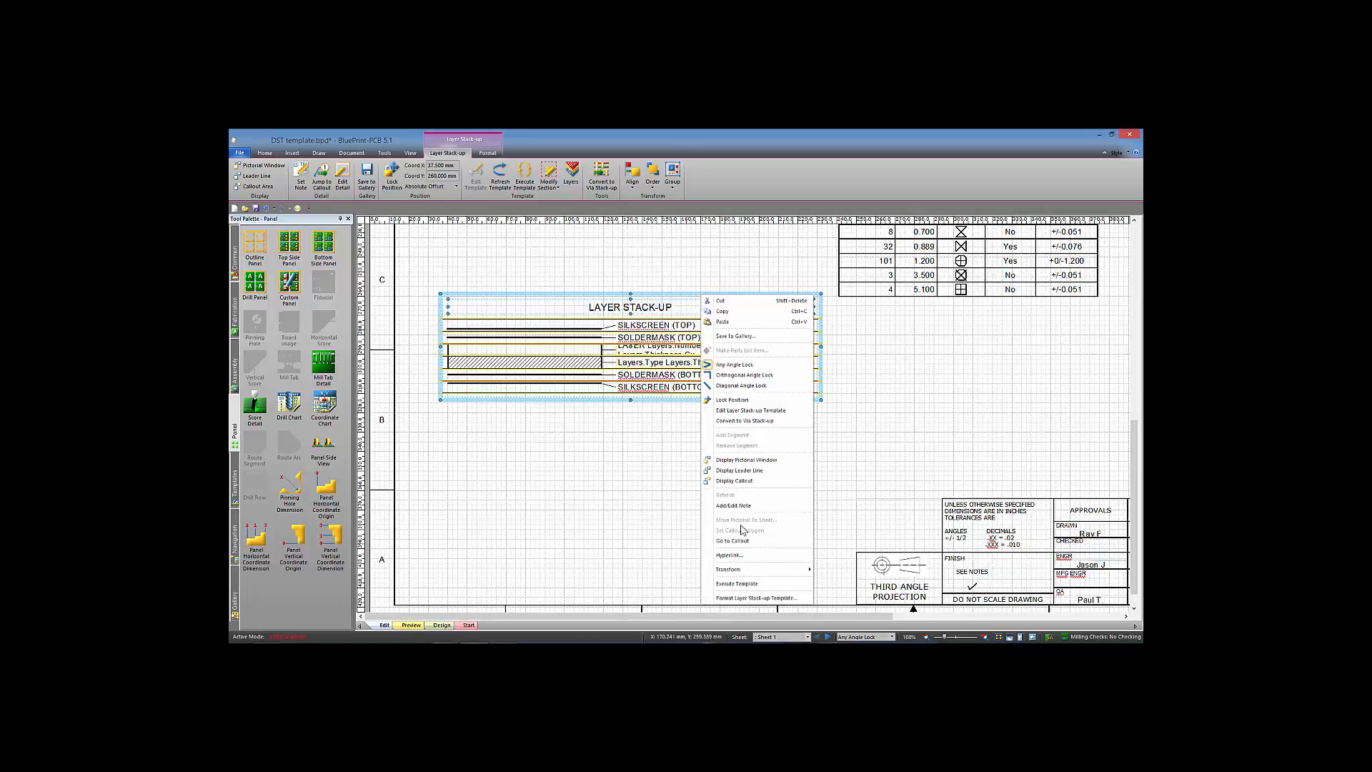
pyautogui.click(710, 560)
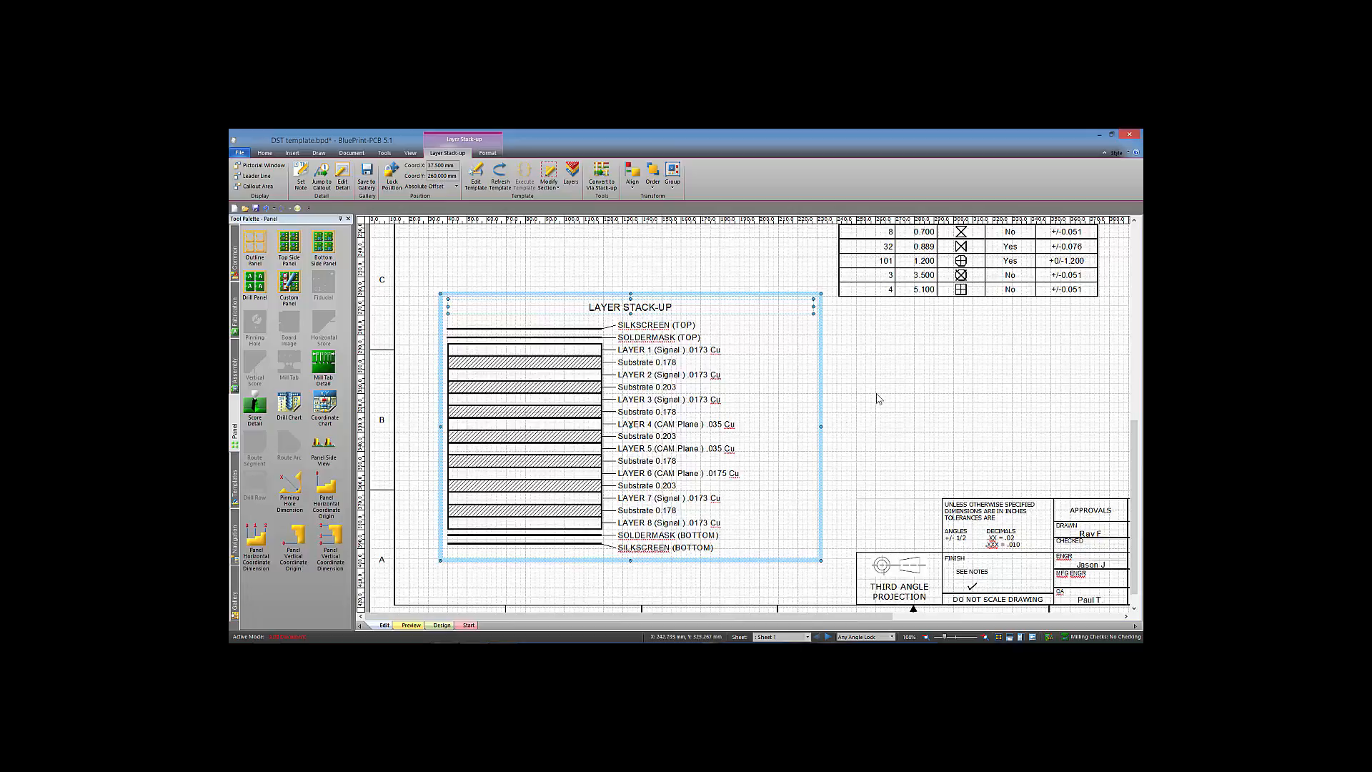
# Step: Set the drill pattern's symbol size to 0.813 mm in the Fabrication Drawing Manager and apply it to the drawing
pyautogui.scroll(3, 878, 398)
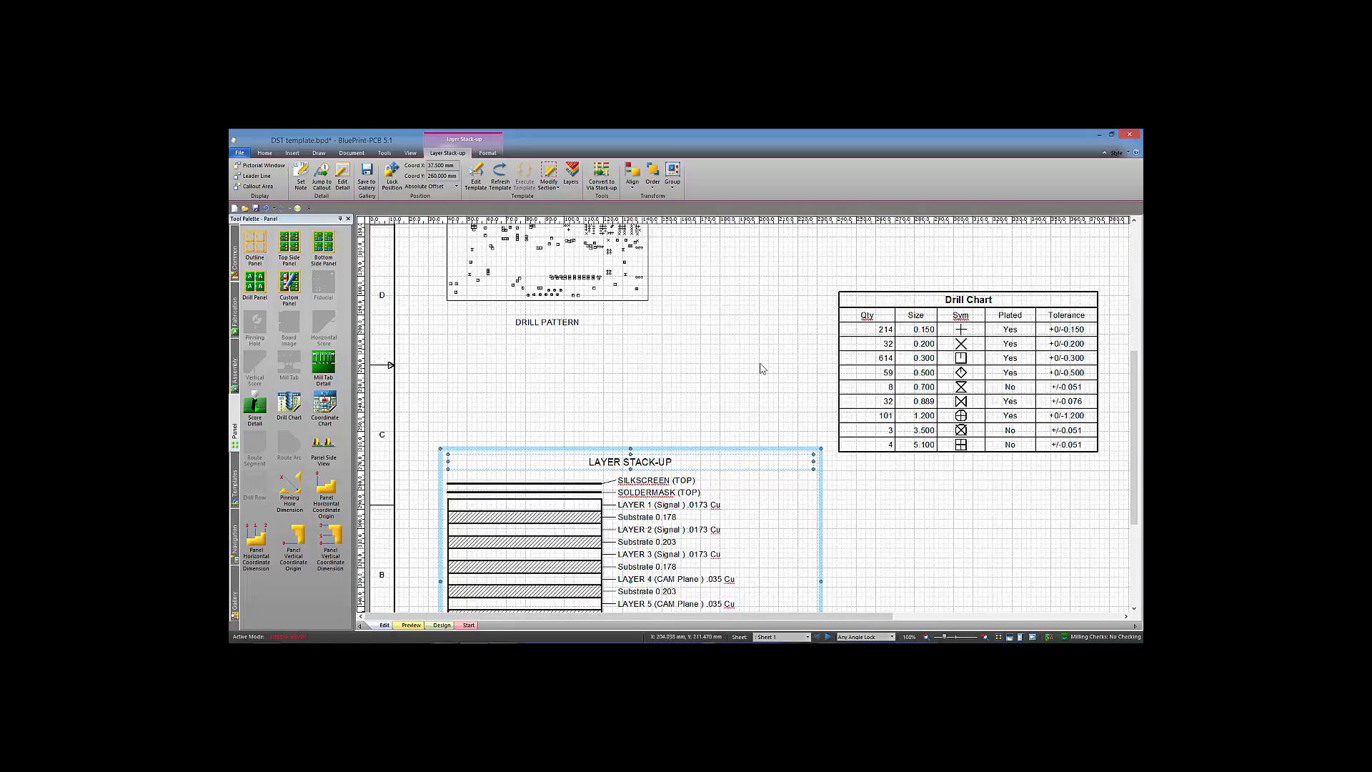
pyautogui.scroll(2, 913, 393)
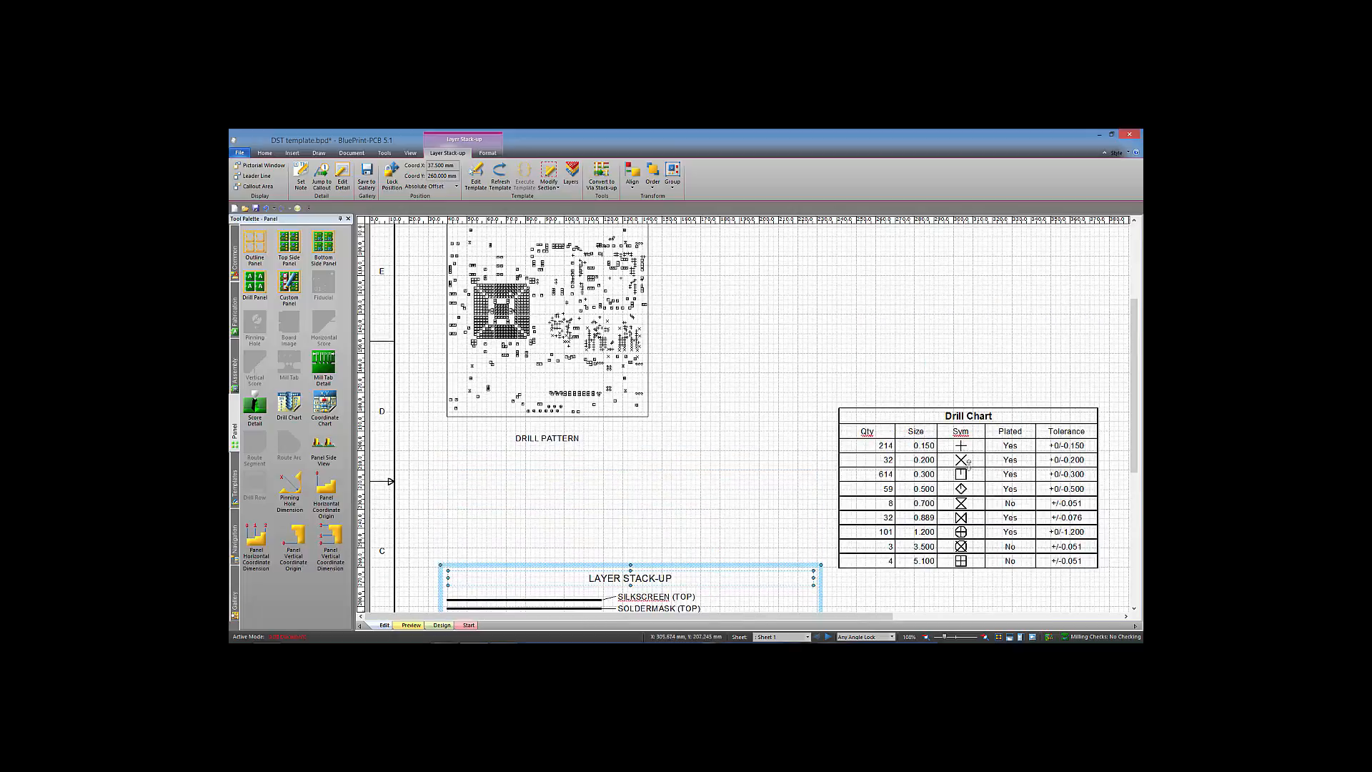
pyautogui.scroll(2, 536, 318)
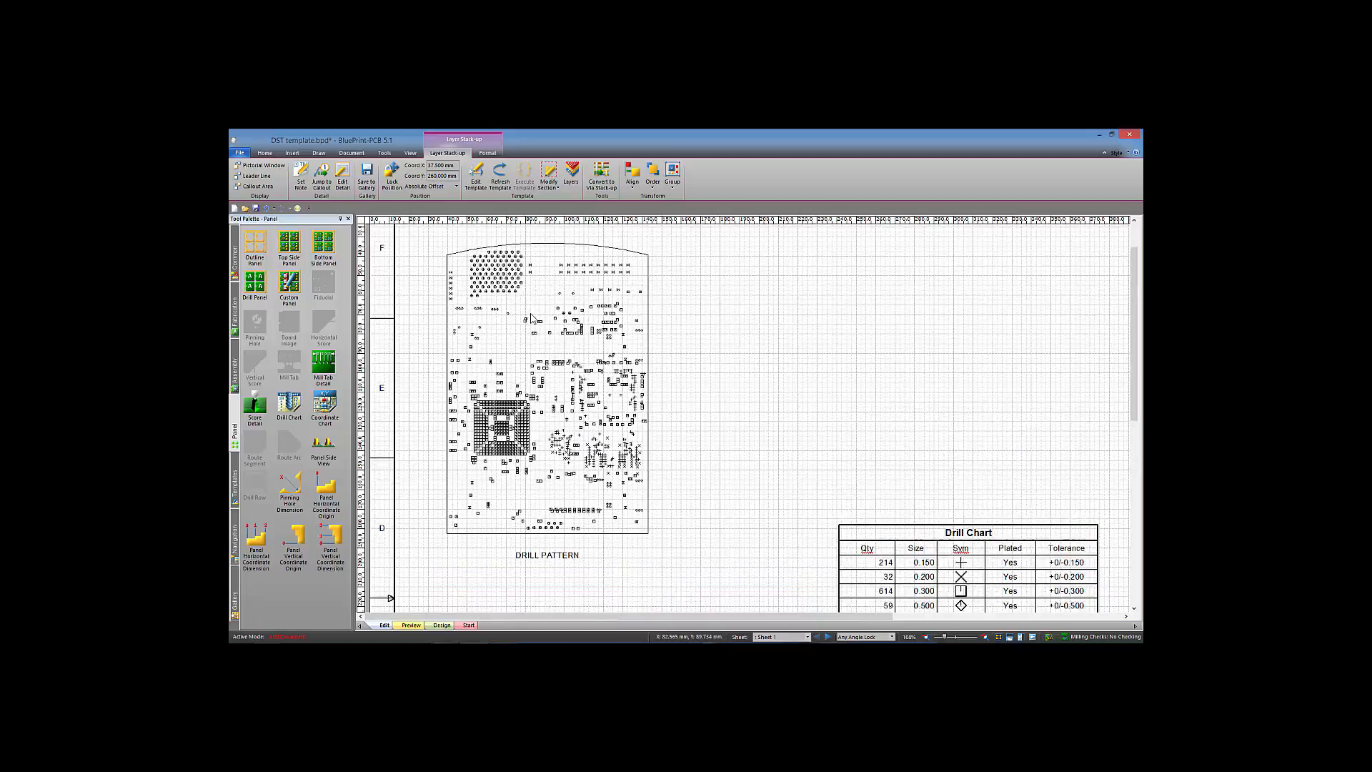
pyautogui.click(648, 438)
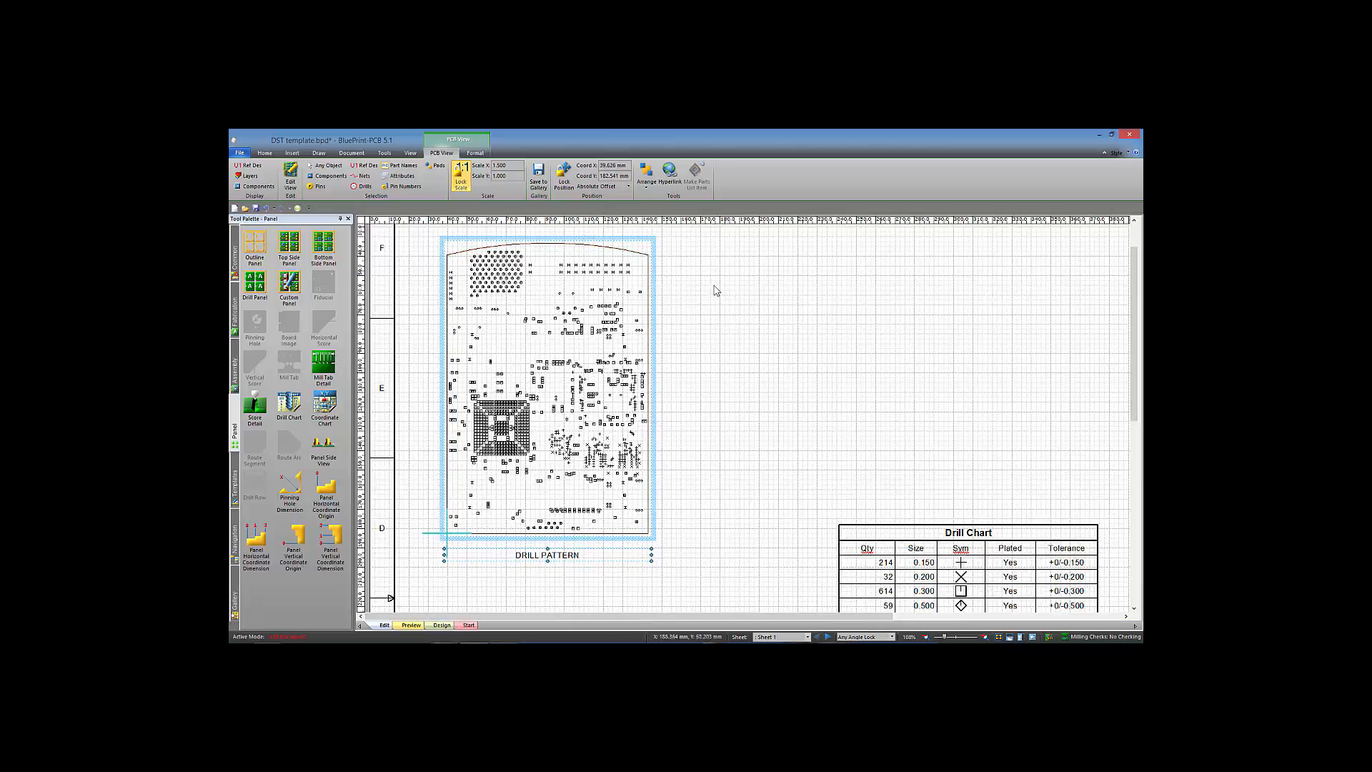
pyautogui.click(385, 153)
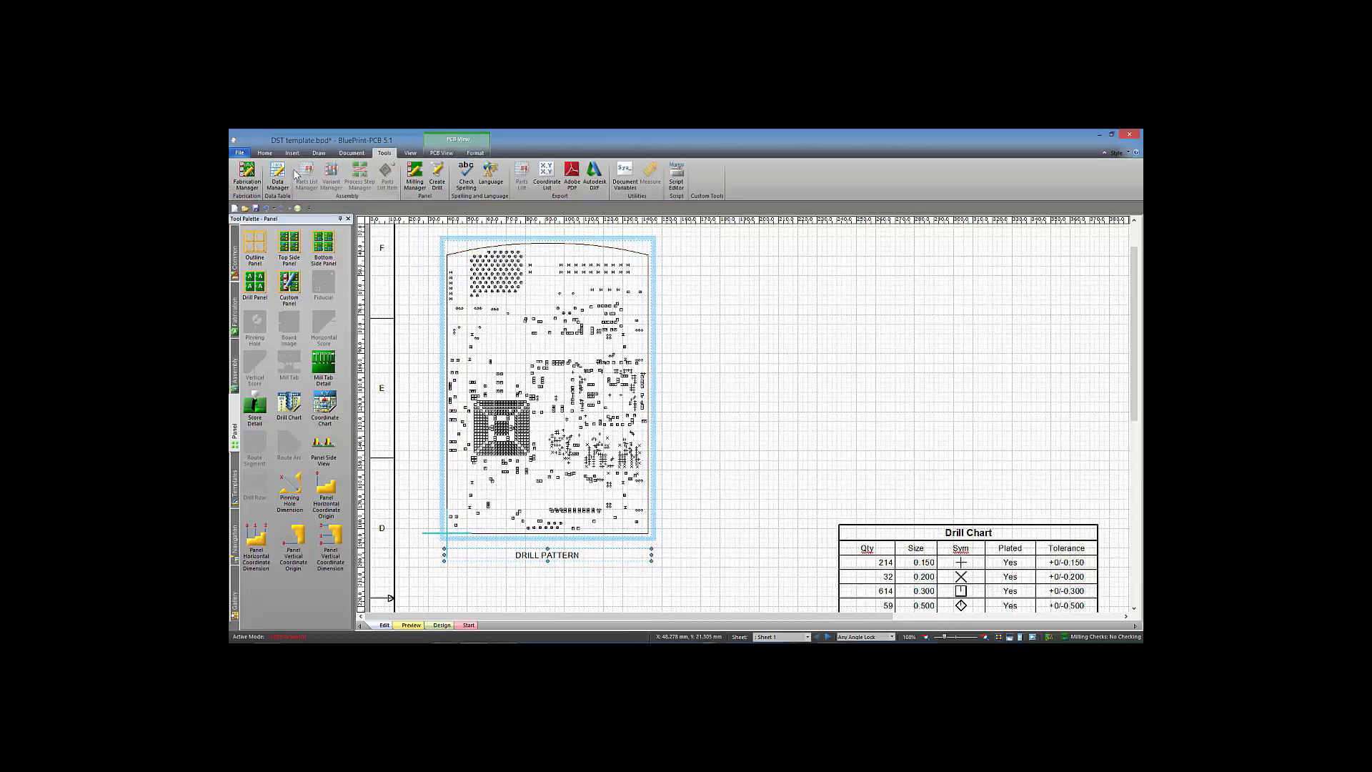
pyautogui.click(247, 177)
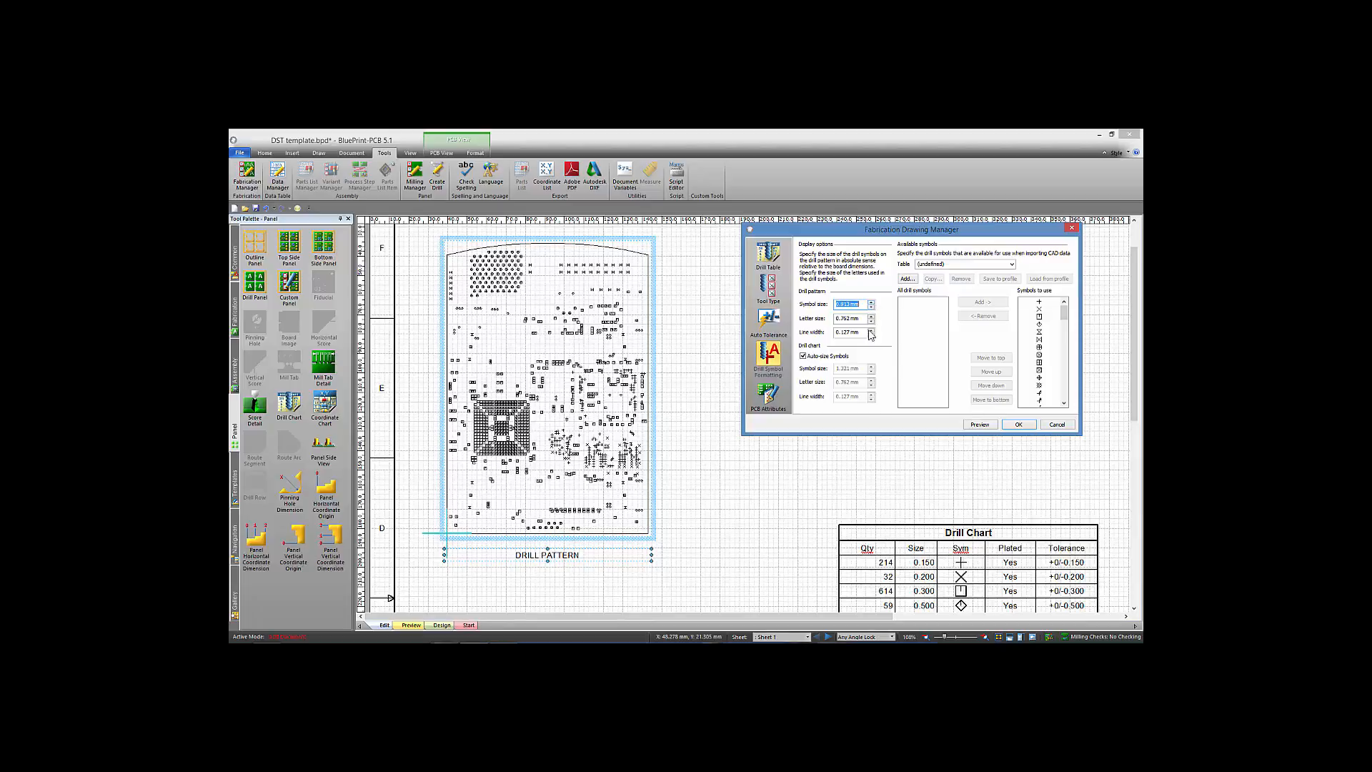
pyautogui.click(975, 428)
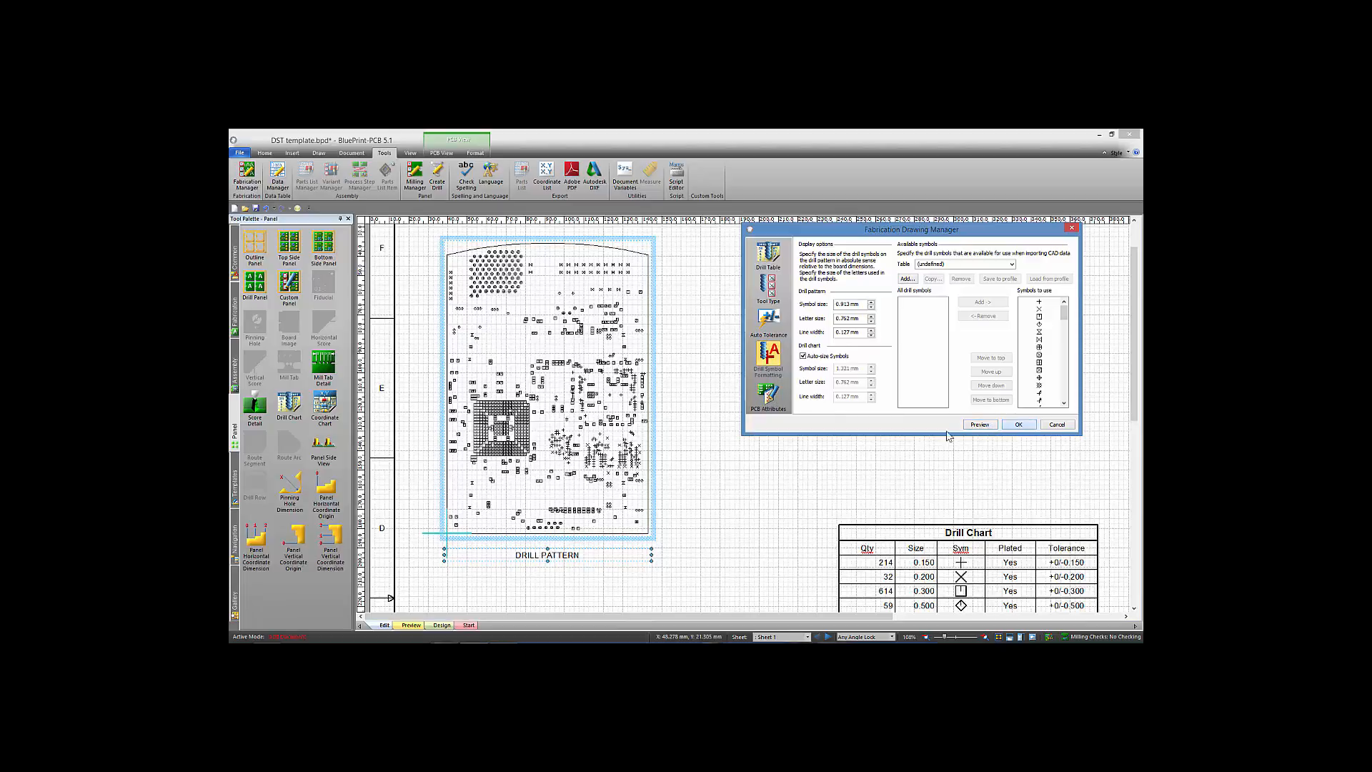
# Step: Auto-dimension the board outline's straight right edge in the drill pattern and place the dimension just outside the board
pyautogui.scroll(-2, 666, 486)
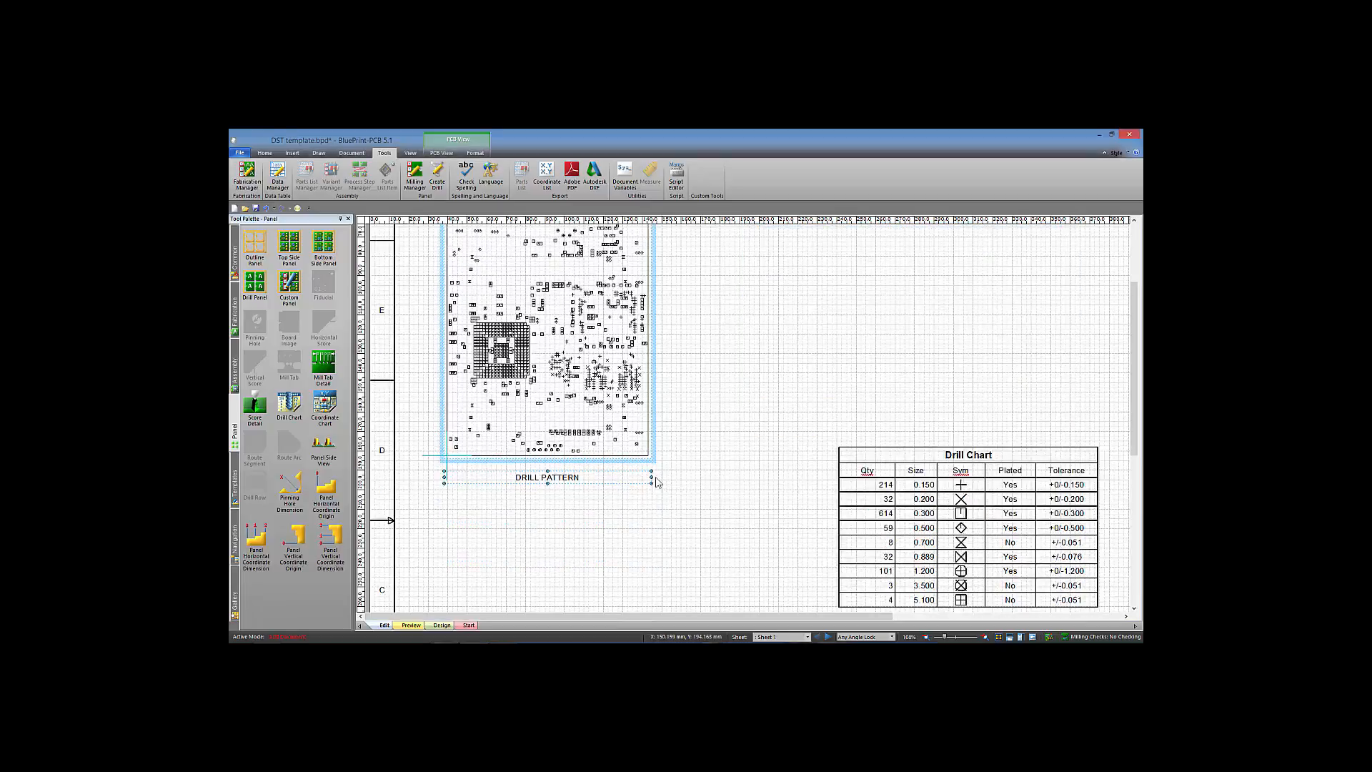
pyautogui.scroll(-2, 612, 484)
pyautogui.scroll(2, 592, 481)
pyautogui.scroll(2, 499, 462)
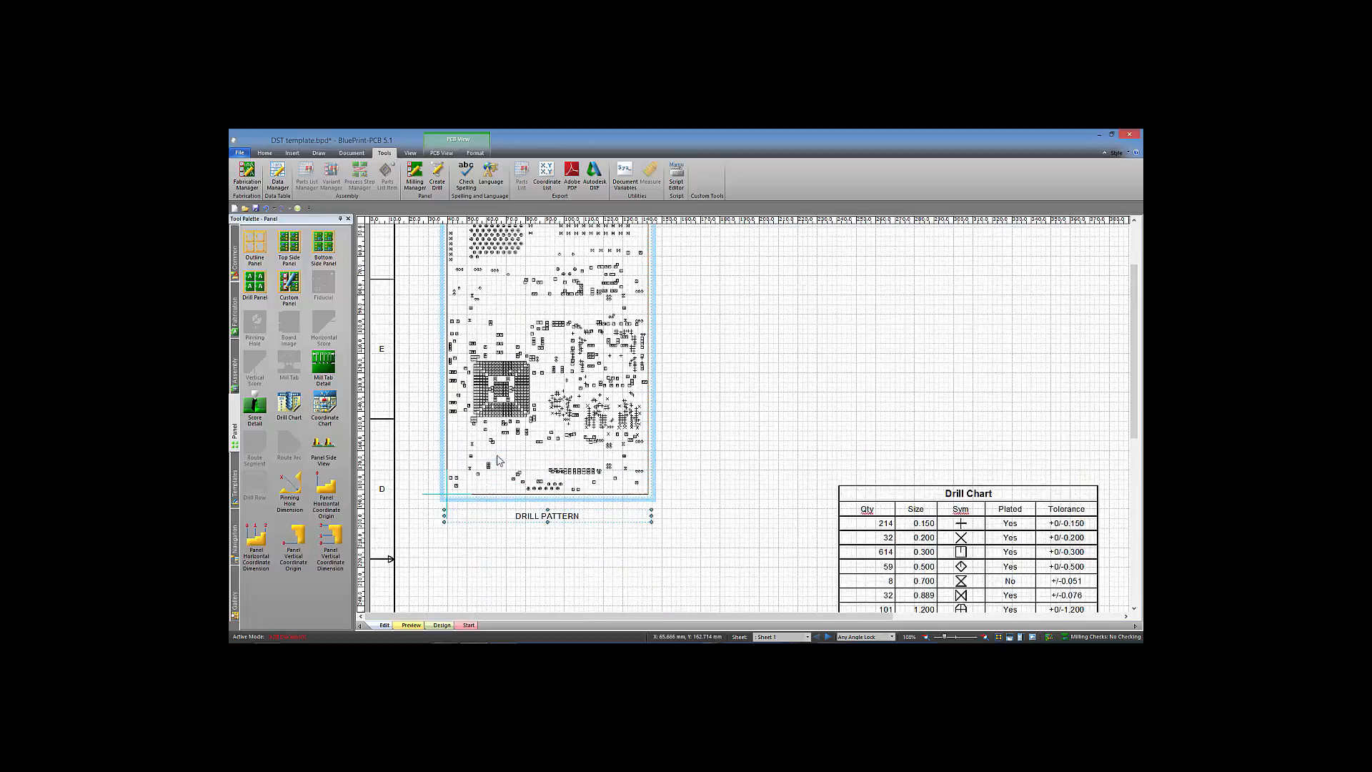
pyautogui.scroll(2, 499, 461)
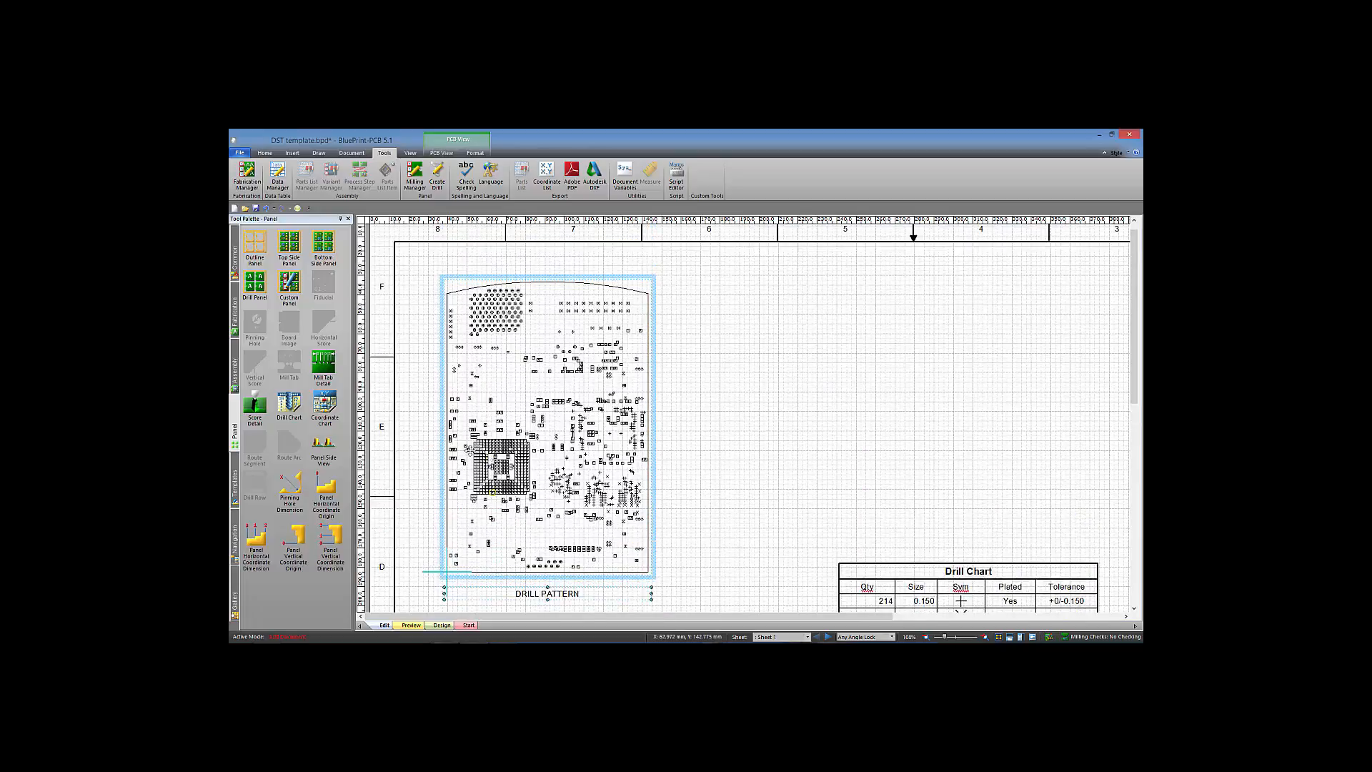
pyautogui.click(319, 153)
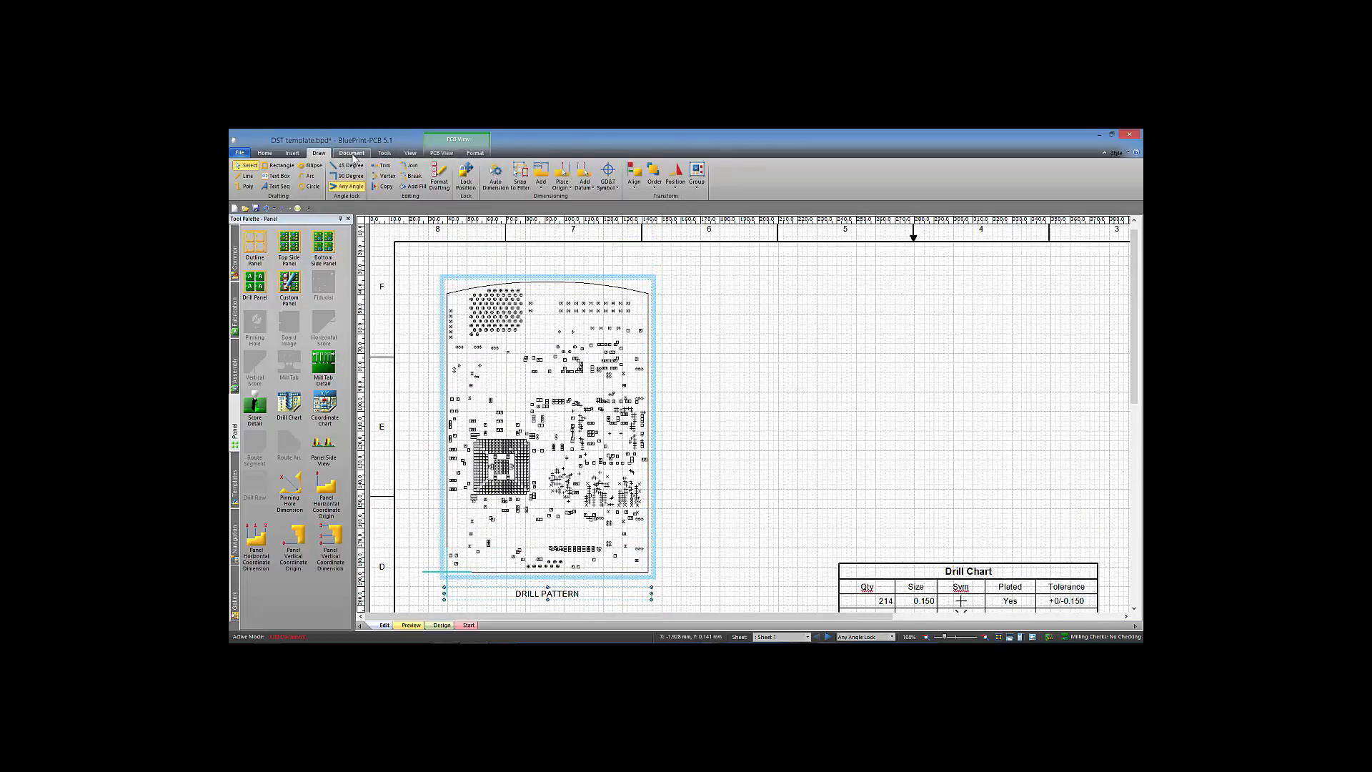
pyautogui.click(496, 175)
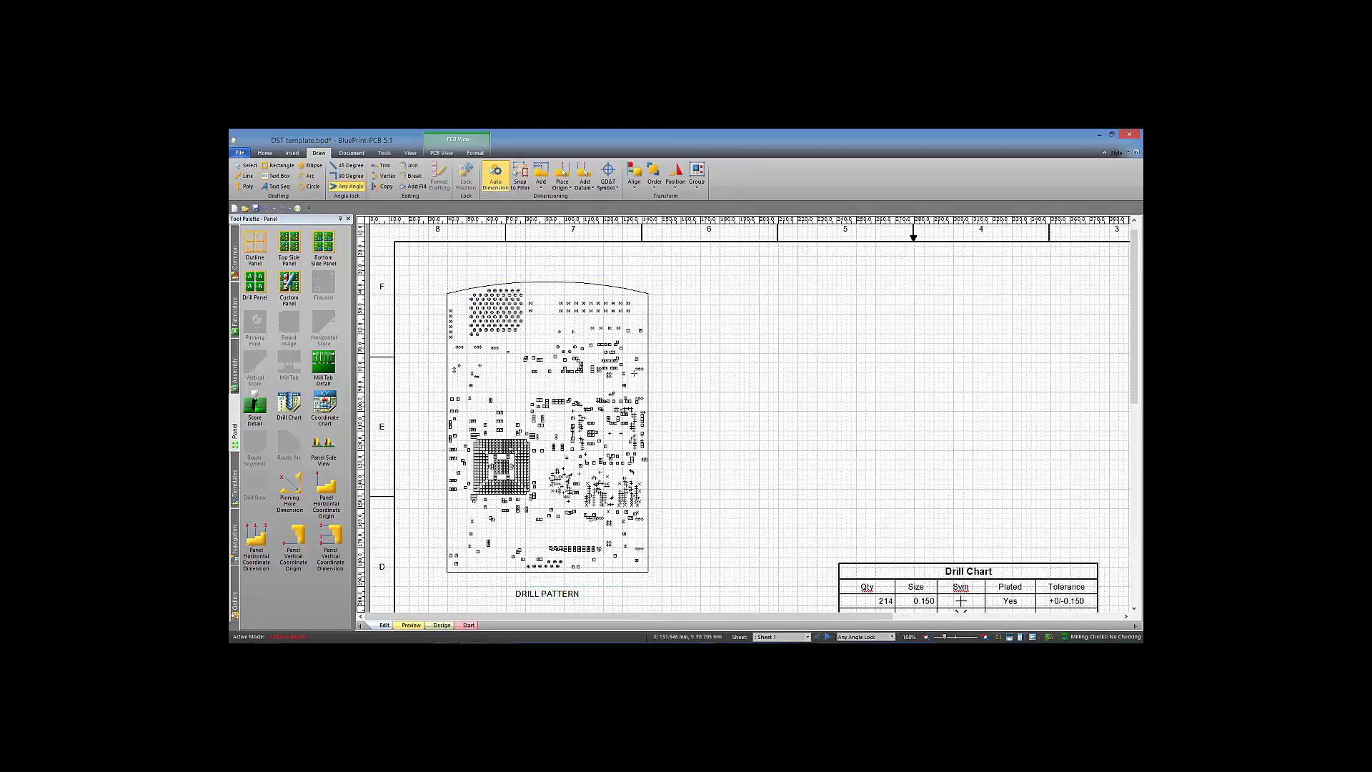
pyautogui.click(648, 394)
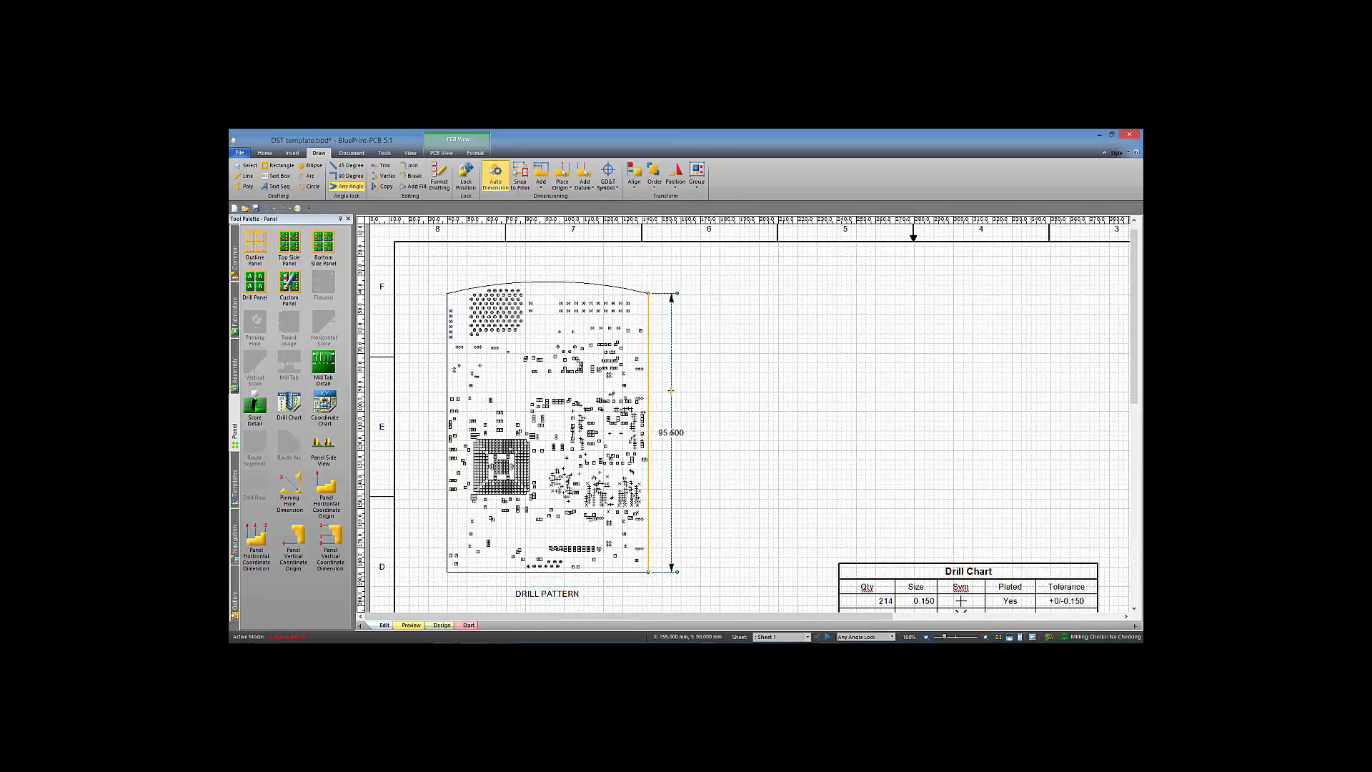
pyautogui.click(671, 432)
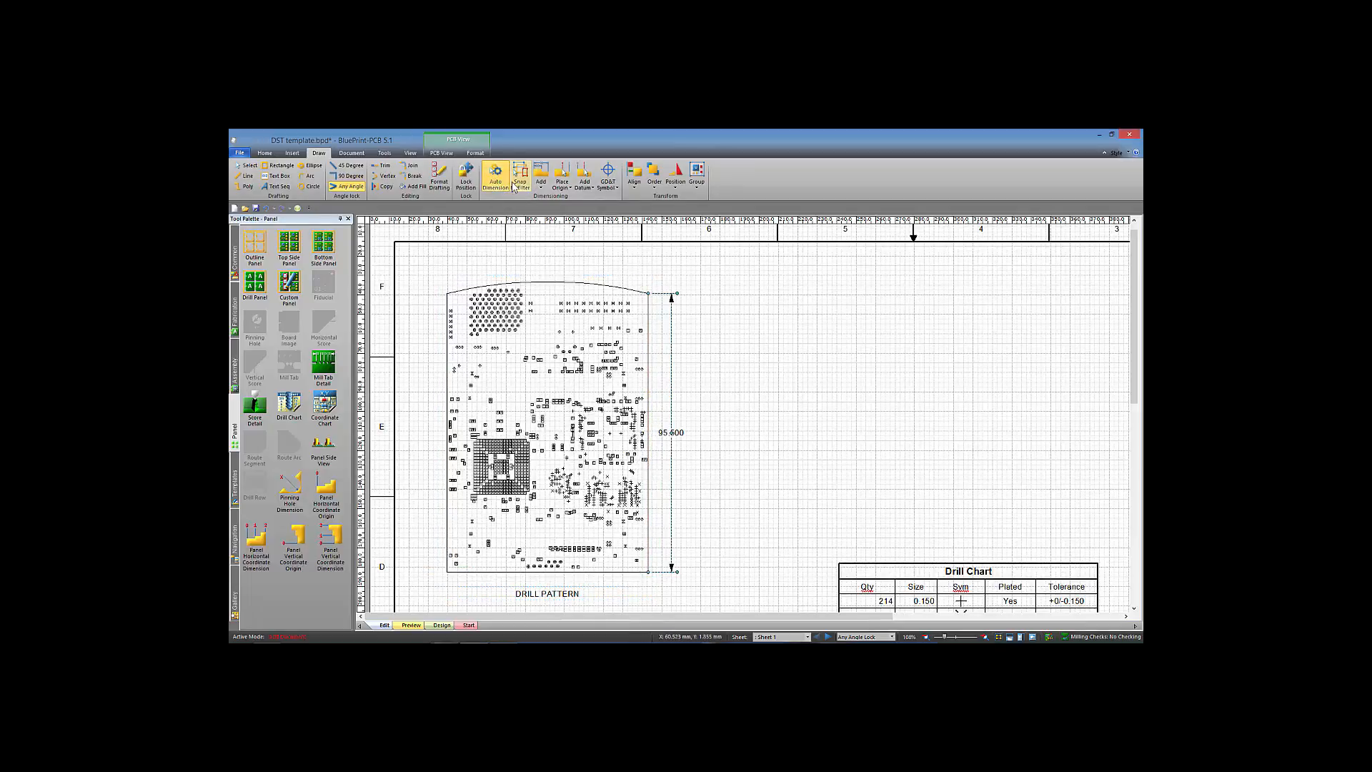
# Step: Add a vertical dimension between an upper and a lower hole near the board's right edge, placed outside the edge dimension
pyautogui.click(540, 185)
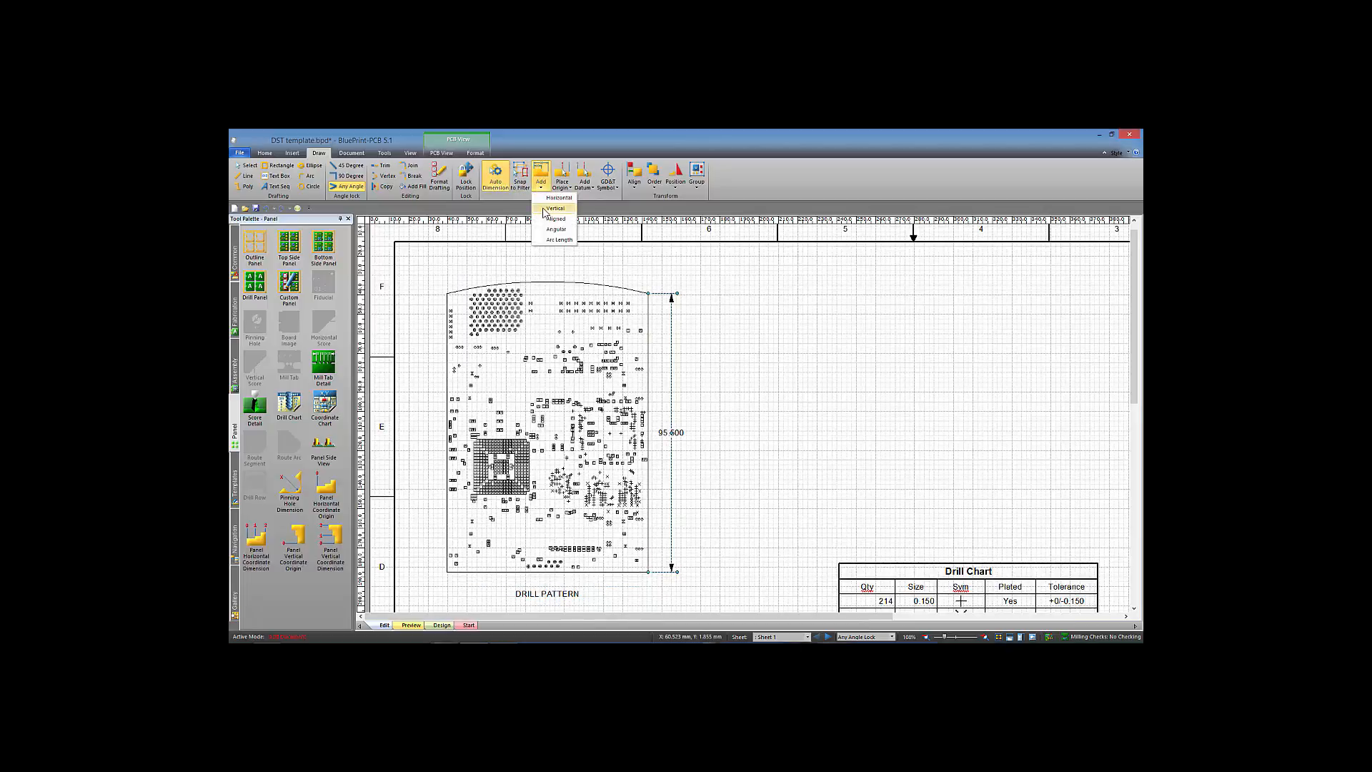
pyautogui.click(555, 208)
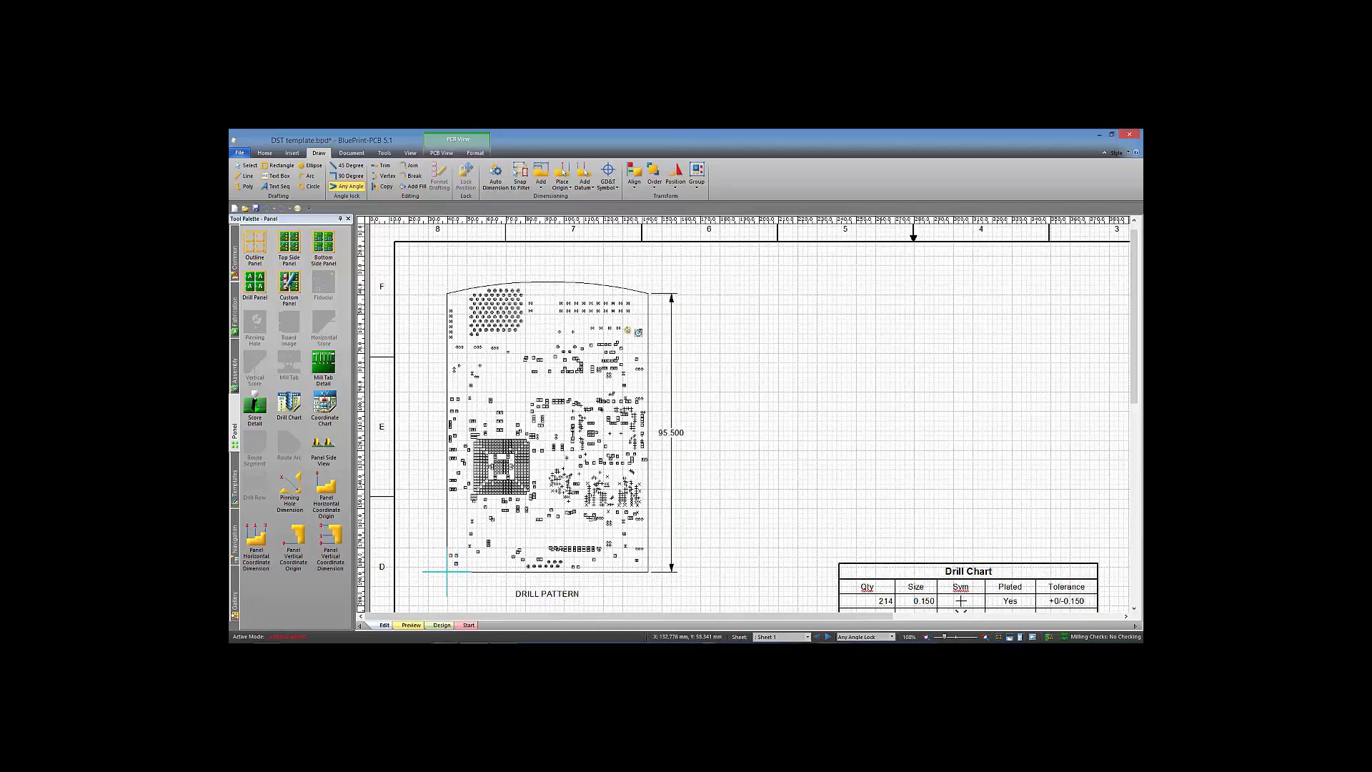
pyautogui.click(627, 330)
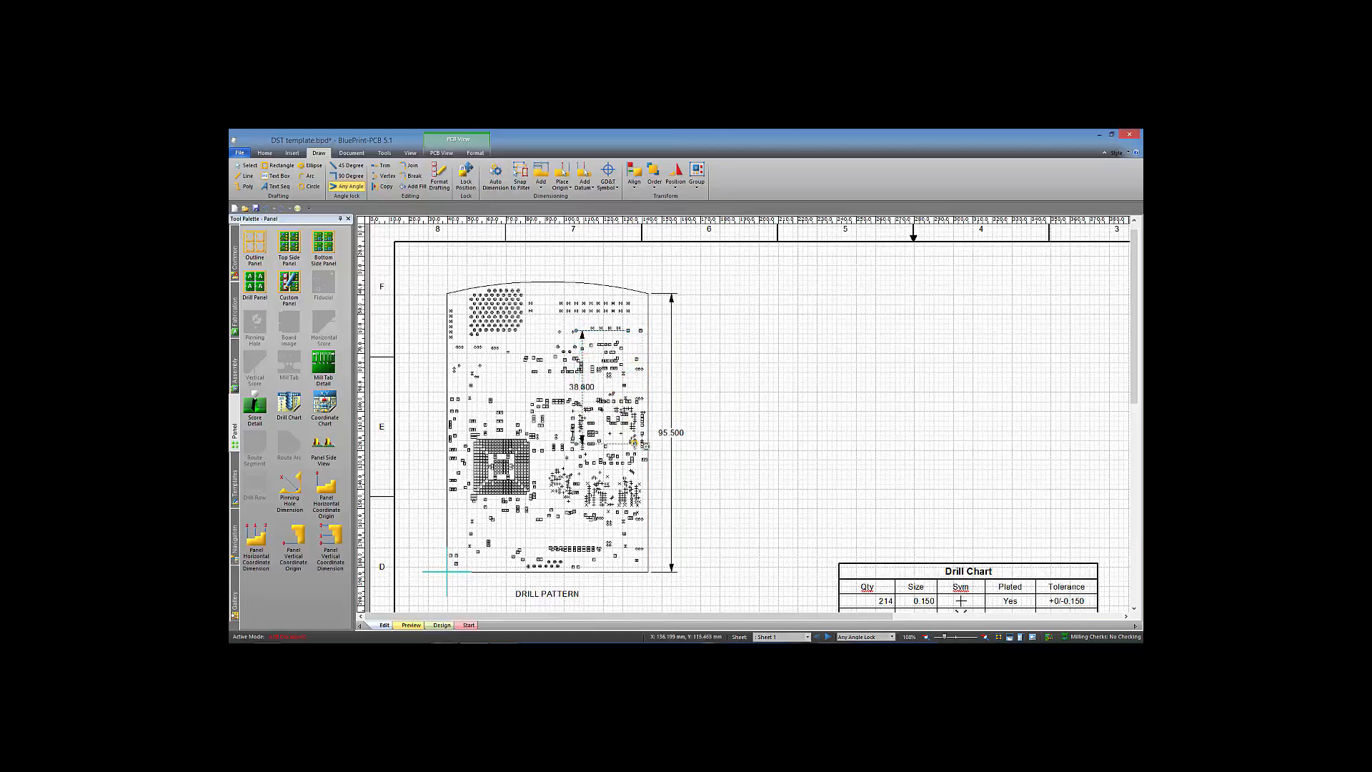
pyautogui.click(632, 459)
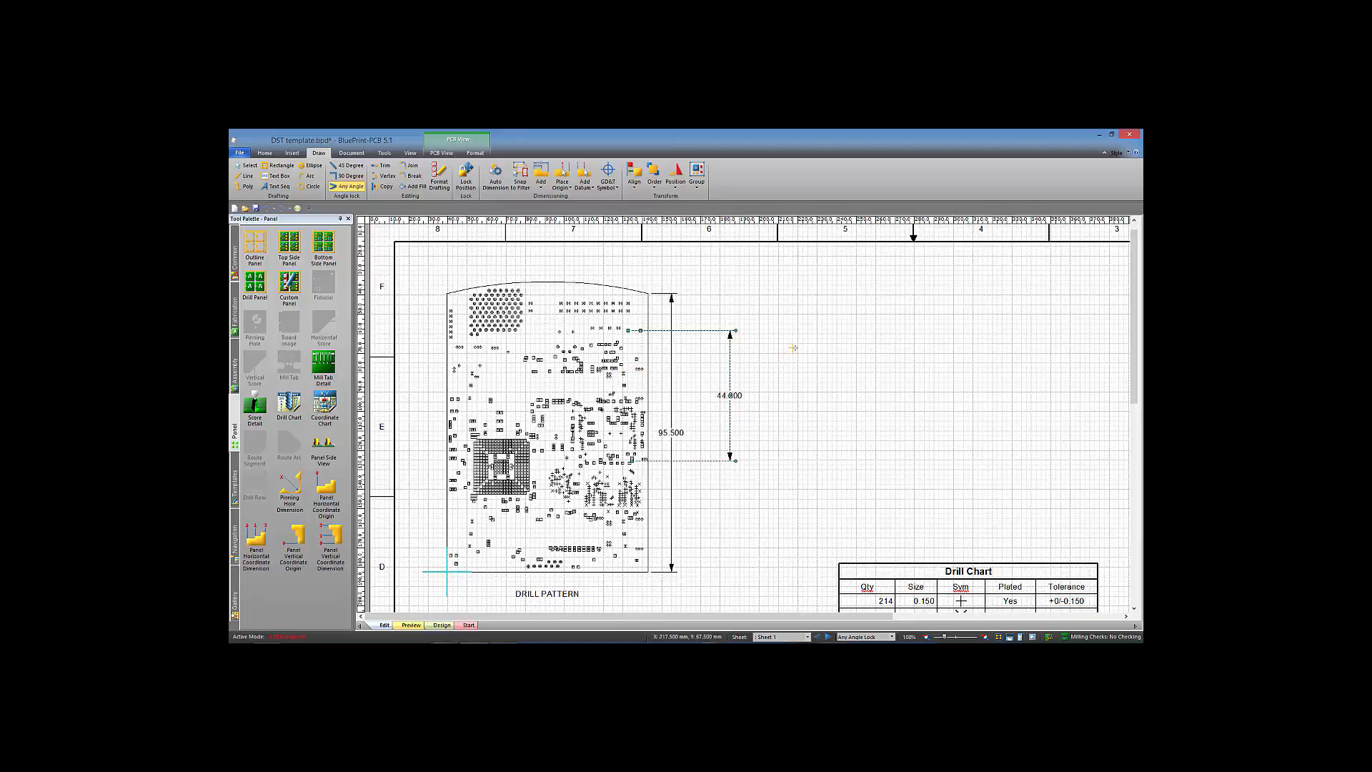
# Step: Place a horizontal coordinate dimension origin on the left edge of the board, with its label below the drill pattern
pyautogui.click(562, 185)
pyautogui.click(570, 200)
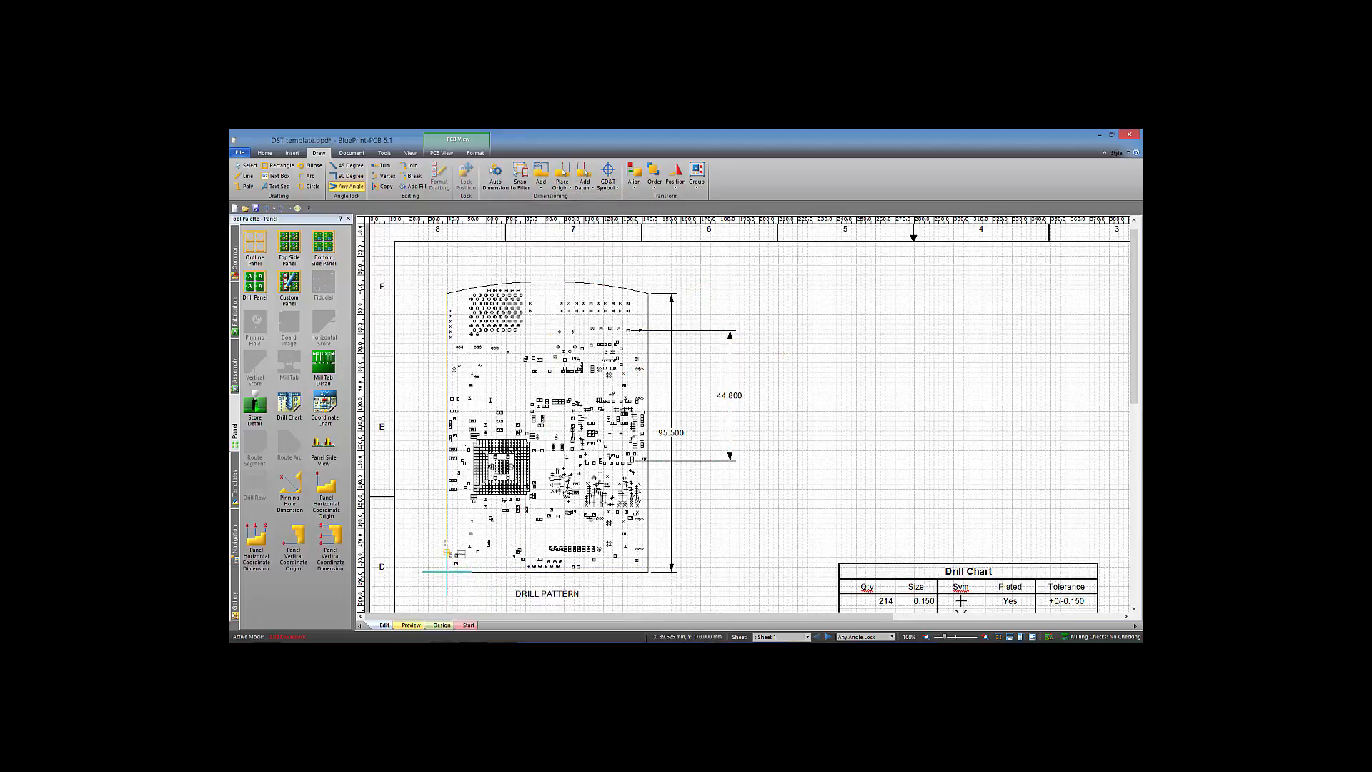
pyautogui.click(556, 545)
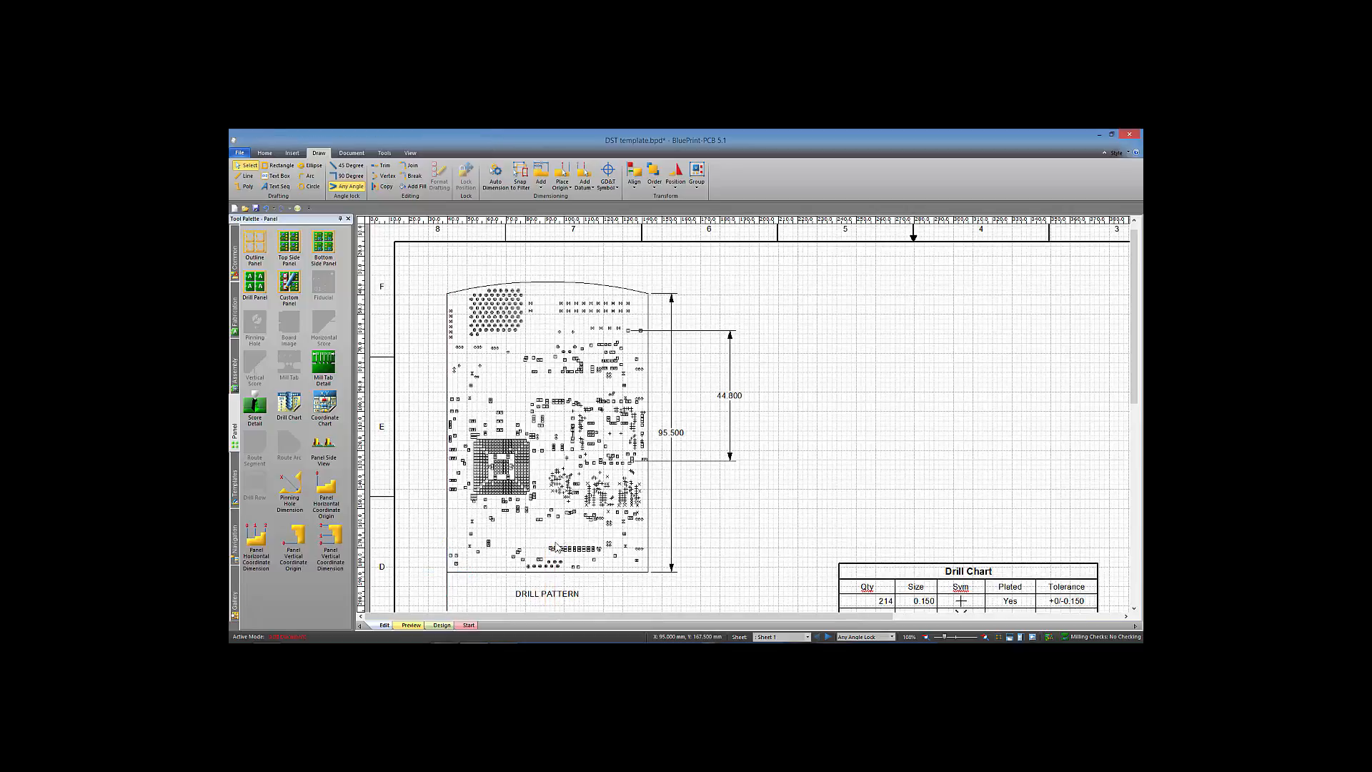
# Step: Add horizontal coordinate dimensions below the drill pattern for holes near the board's lower edge and for its right edge
pyautogui.scroll(-3, 537, 549)
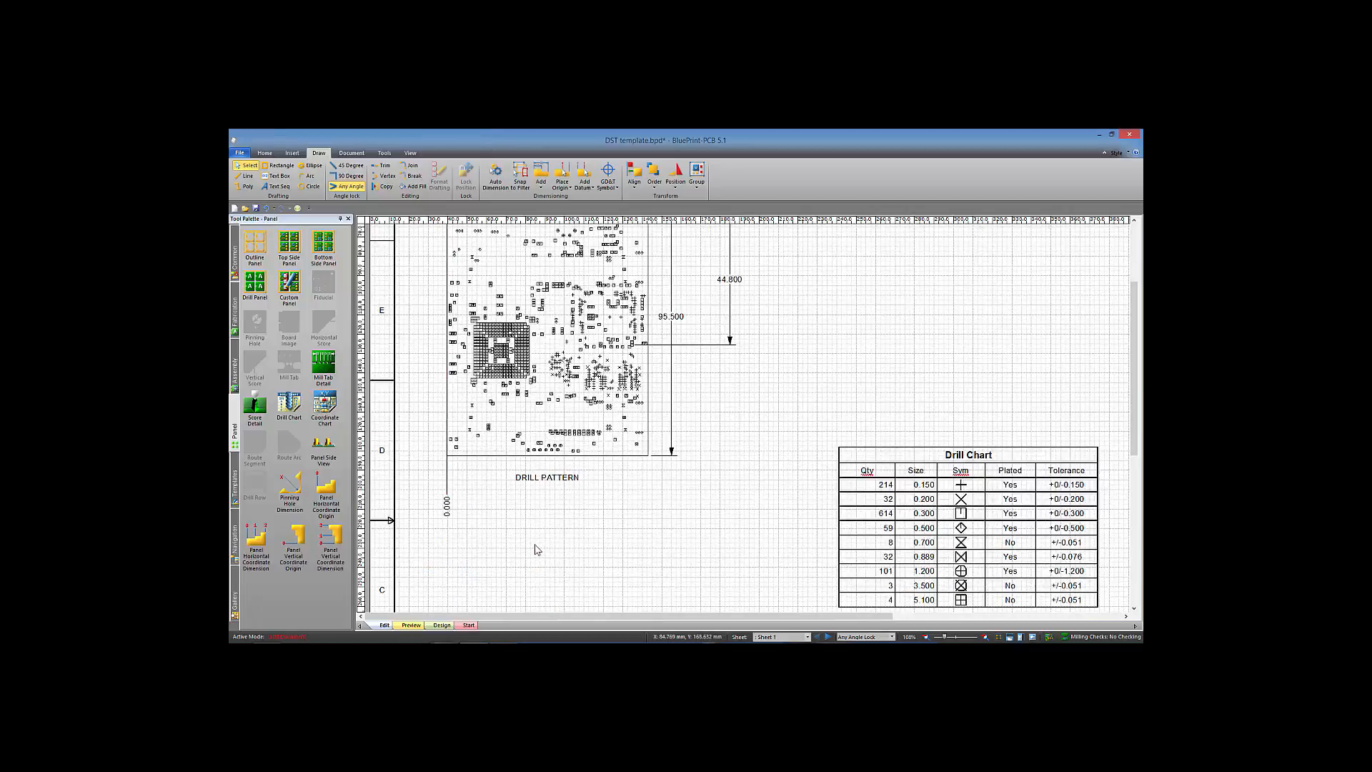
pyautogui.click(585, 178)
pyautogui.click(602, 198)
pyautogui.click(534, 449)
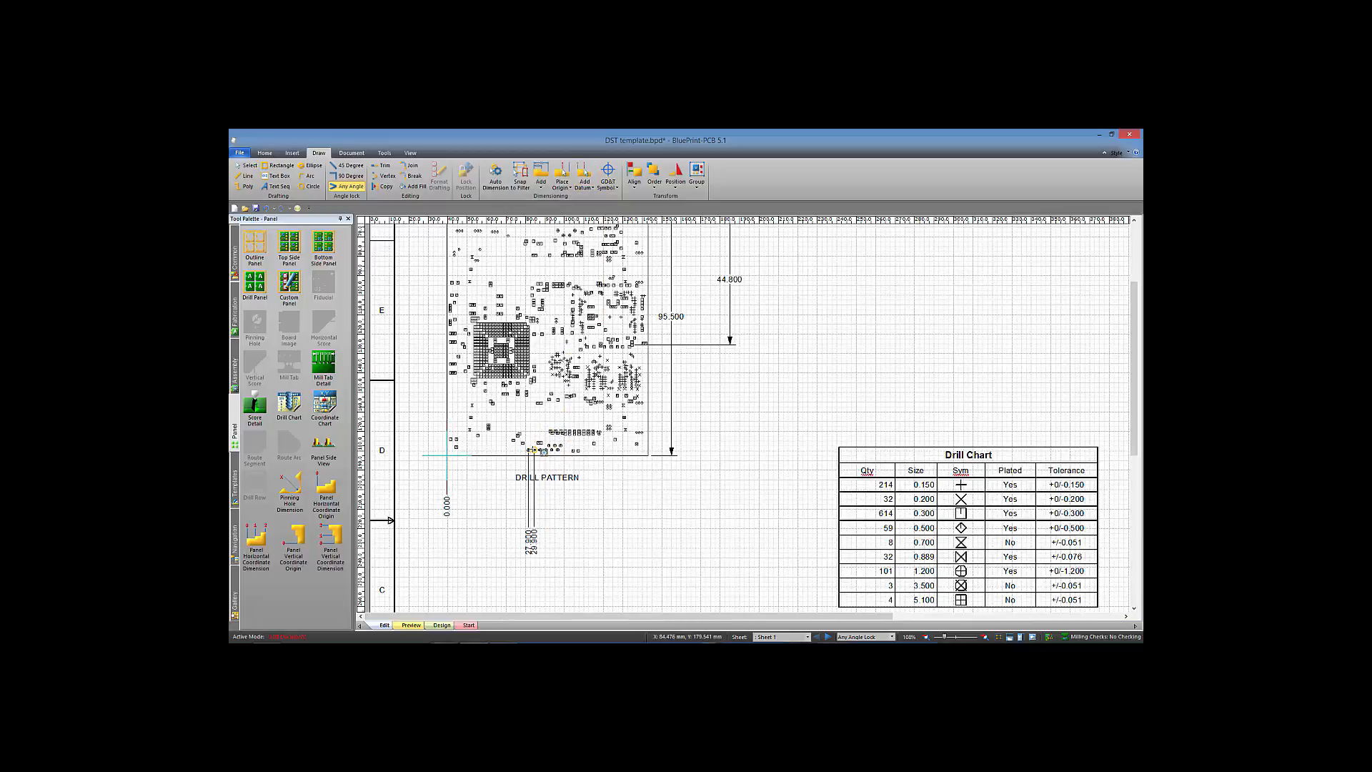
pyautogui.click(617, 453)
pyautogui.click(648, 452)
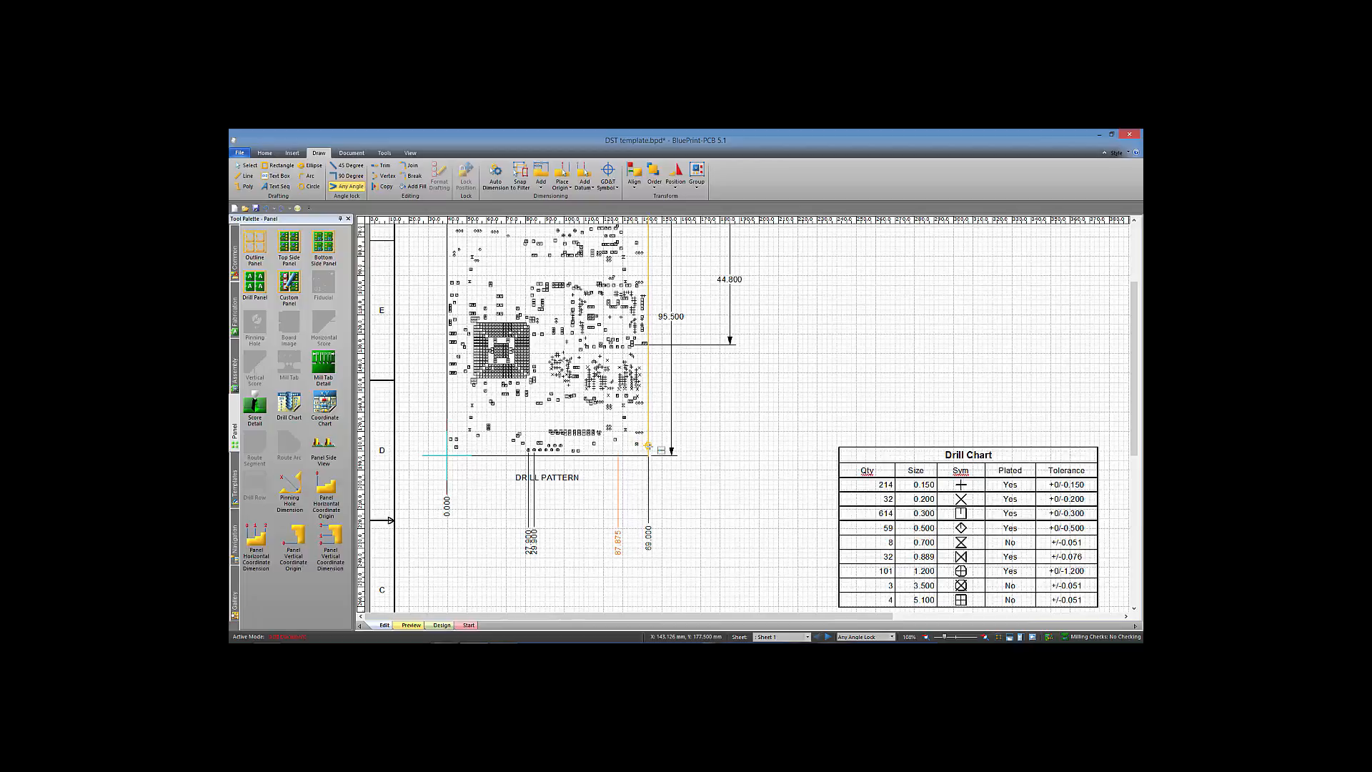
pyautogui.press('Escape')
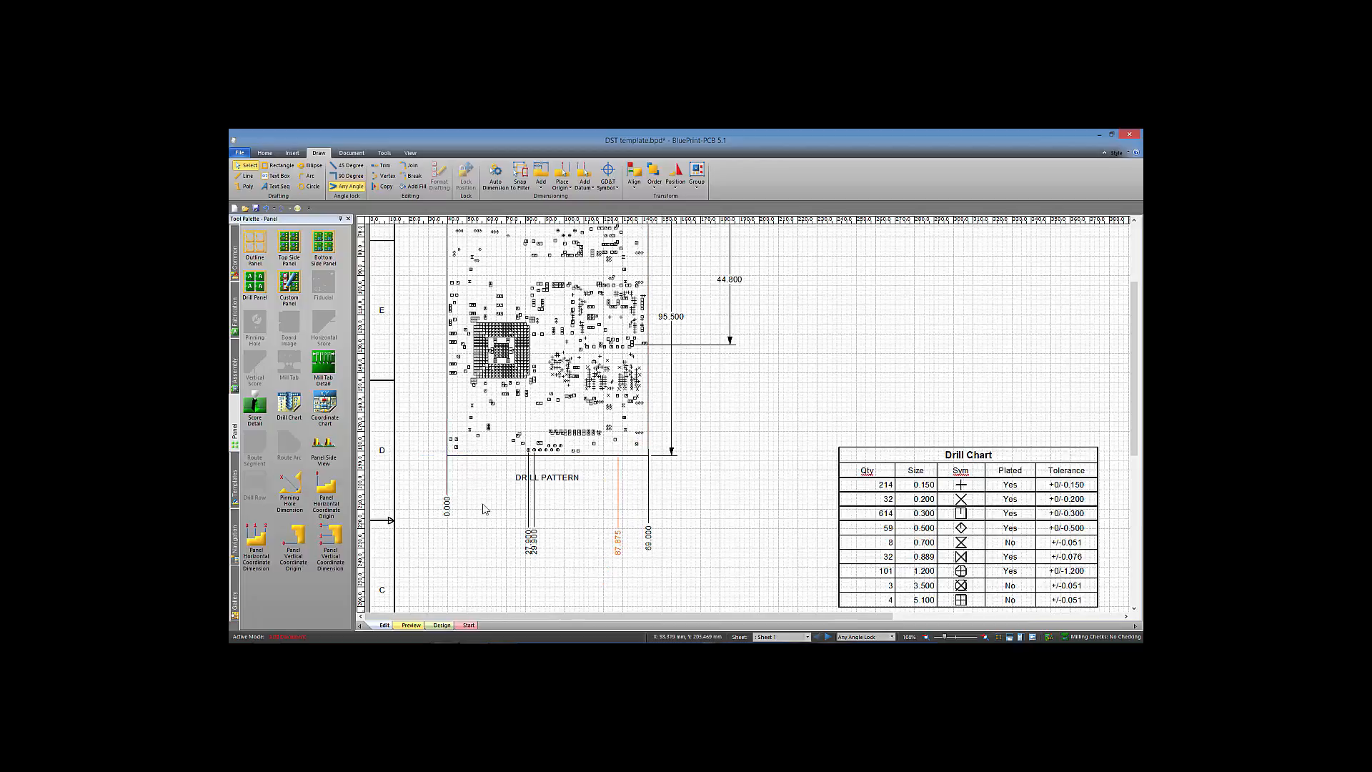
# Step: Align all the horizontal coordinate dimensions to the top and adjust the leader of the two crowded hole dimensions
pyautogui.moveTo(431, 486); pyautogui.dragTo(684, 583)
pyautogui.rightClick(649, 525)
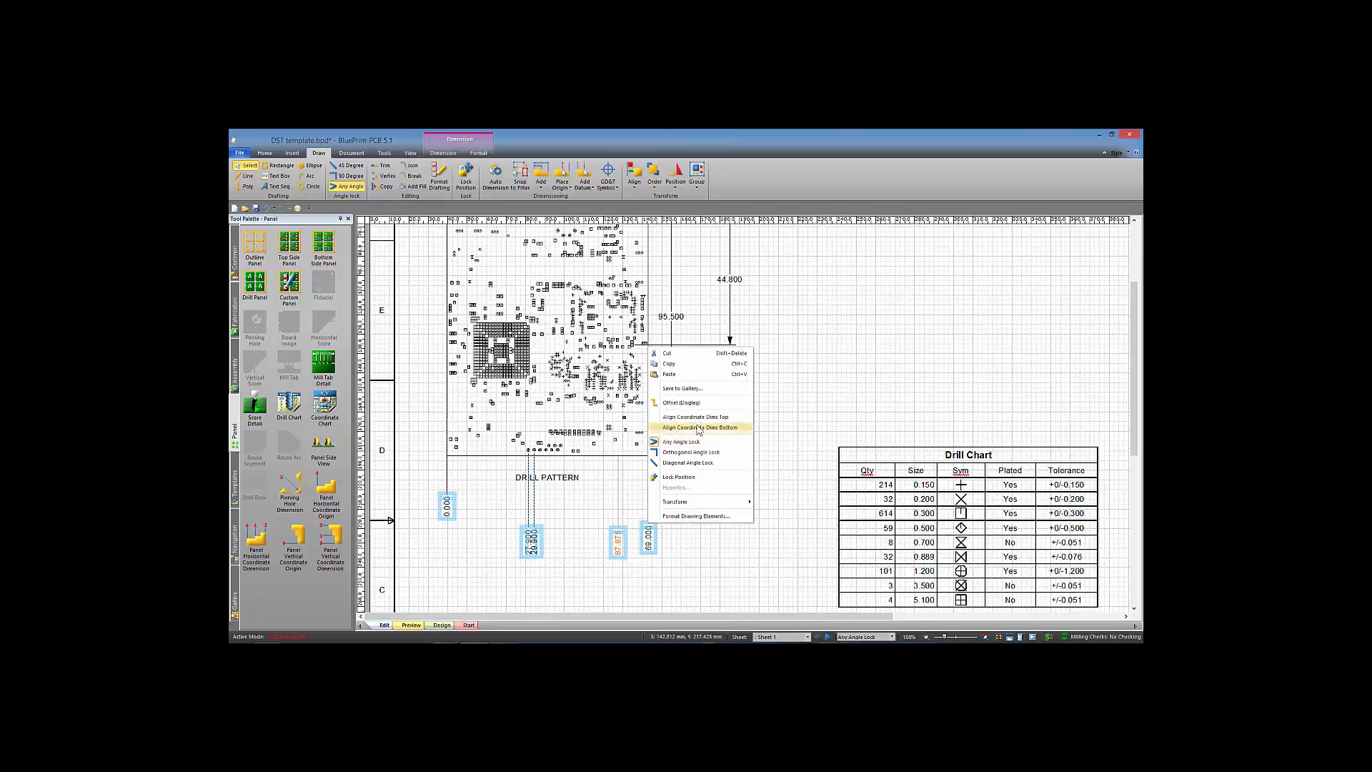
pyautogui.click(699, 417)
pyautogui.click(526, 495)
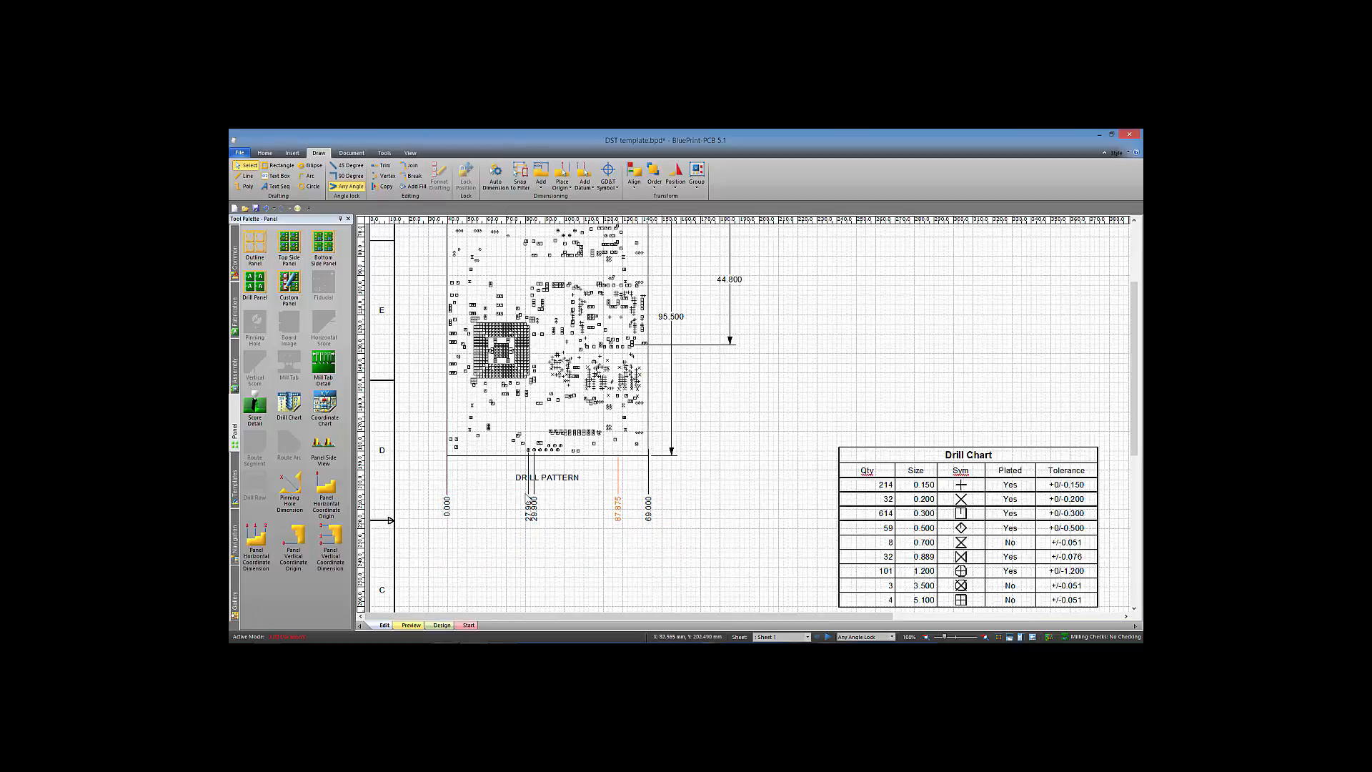
pyautogui.moveTo(532, 492)
pyautogui.mouseDown()
pyautogui.moveTo(545, 506)
pyautogui.moveTo(521, 493)
pyautogui.moveTo(541, 475)
pyautogui.mouseUp()
pyautogui.click(545, 468)
pyautogui.click(589, 516)
# Step: Add a callout by number for note 2, the overall board thickness, pointing to the board's right edge
pyautogui.moveTo(826, 386); pyautogui.dragTo(820, 358, button='middle')
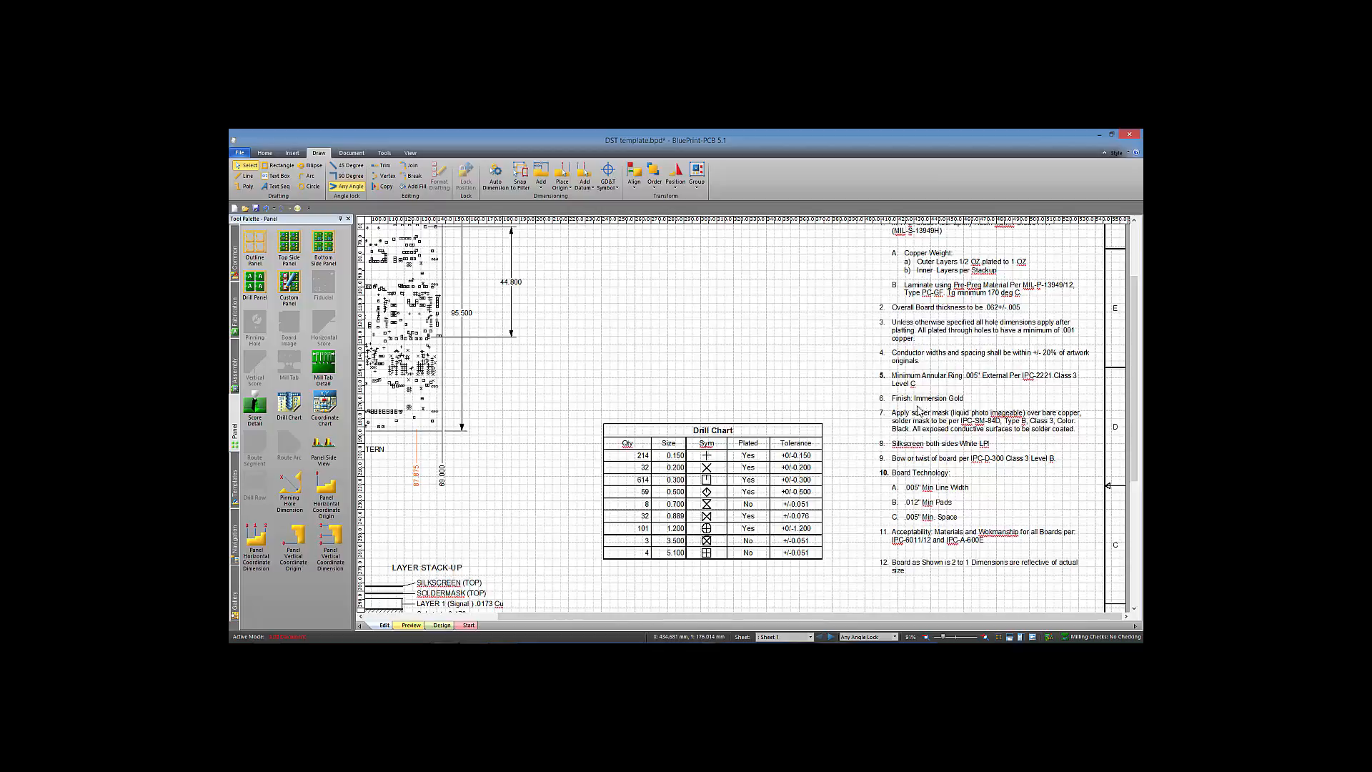
pyautogui.click(913, 307)
pyautogui.doubleClick(913, 308)
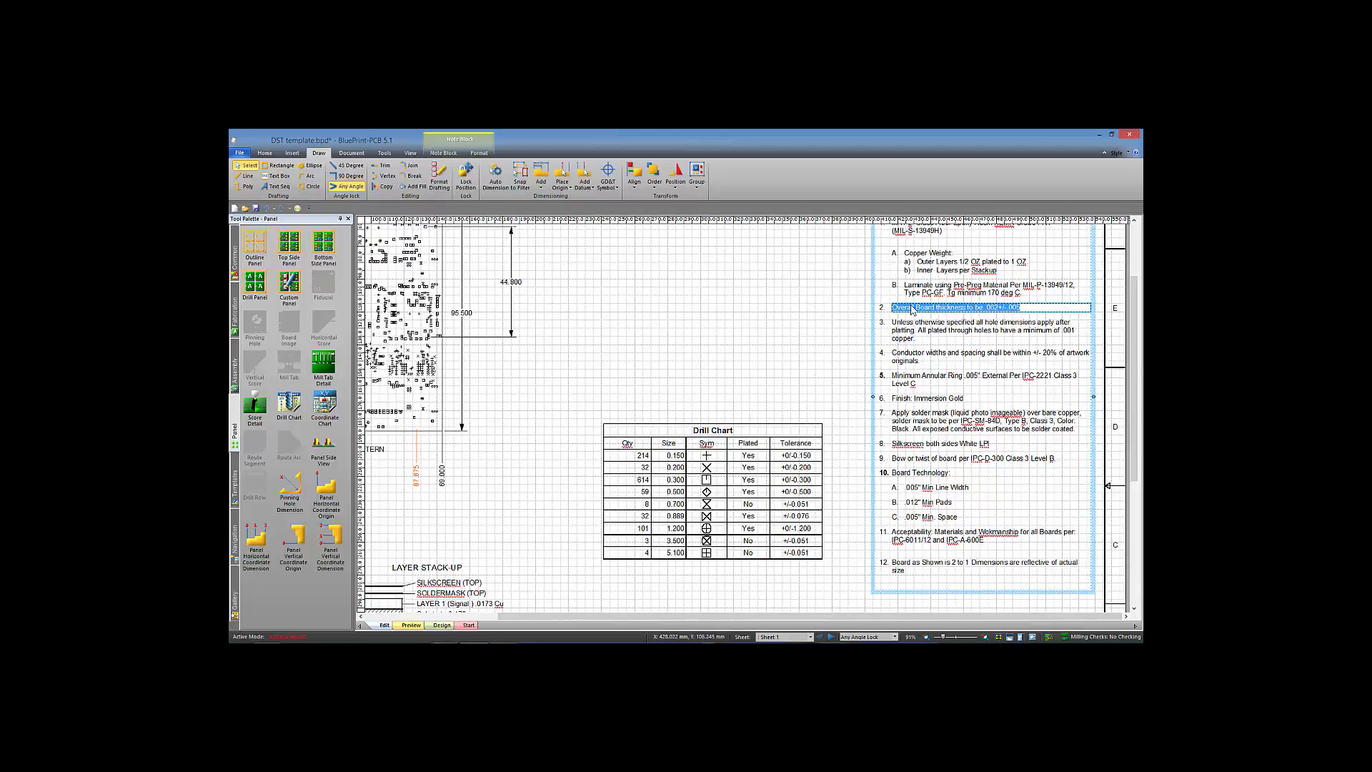
pyautogui.rightClick(913, 308)
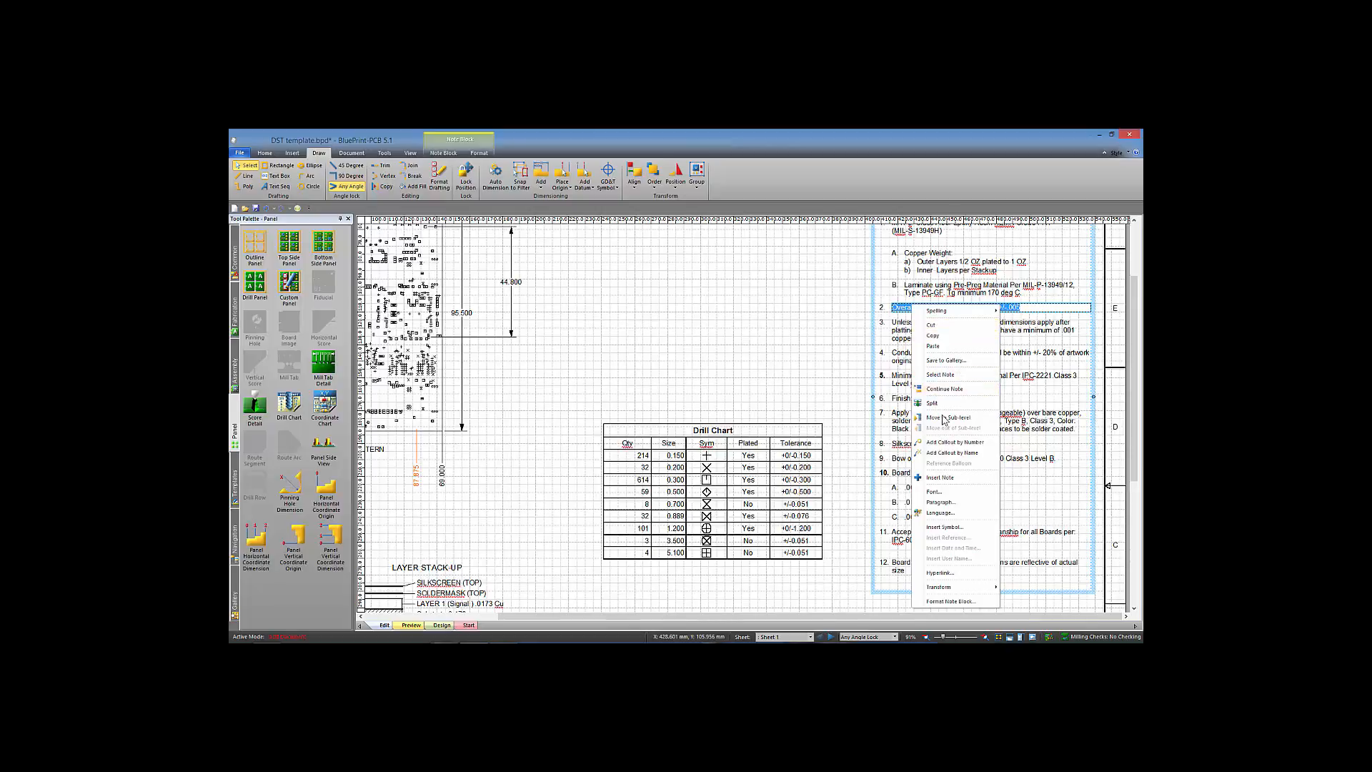
pyautogui.click(948, 443)
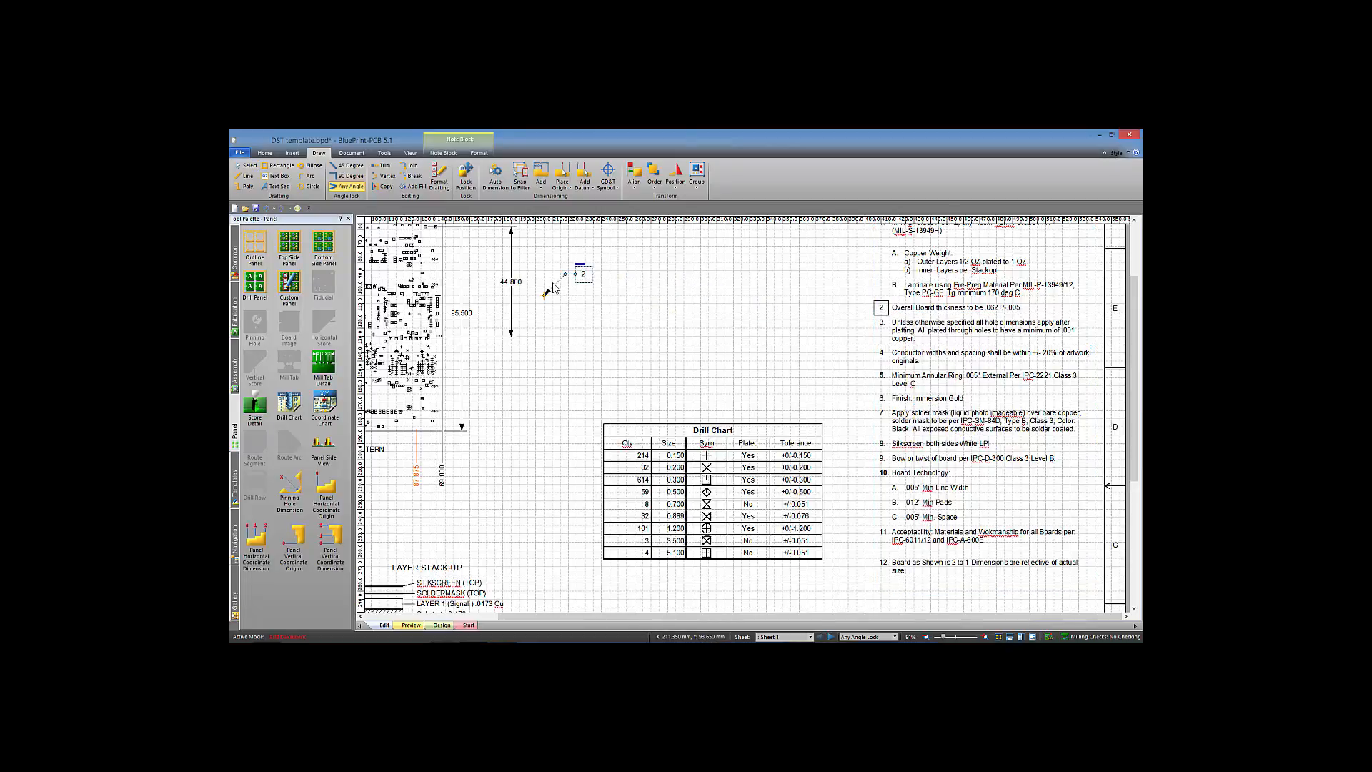
pyautogui.click(444, 285)
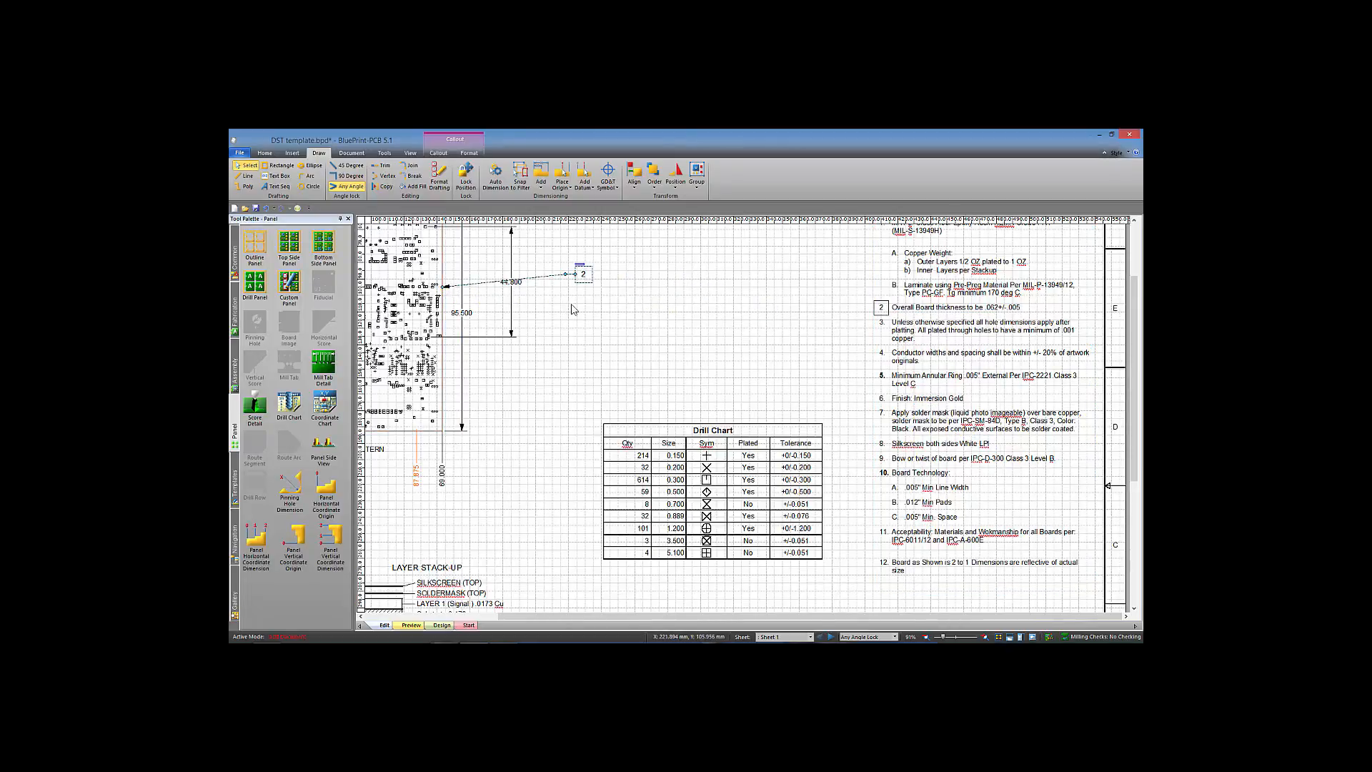
# Step: Move the overall board thickness note down two places in the note block and demote it to a sub-note
pyautogui.doubleClick(919, 309)
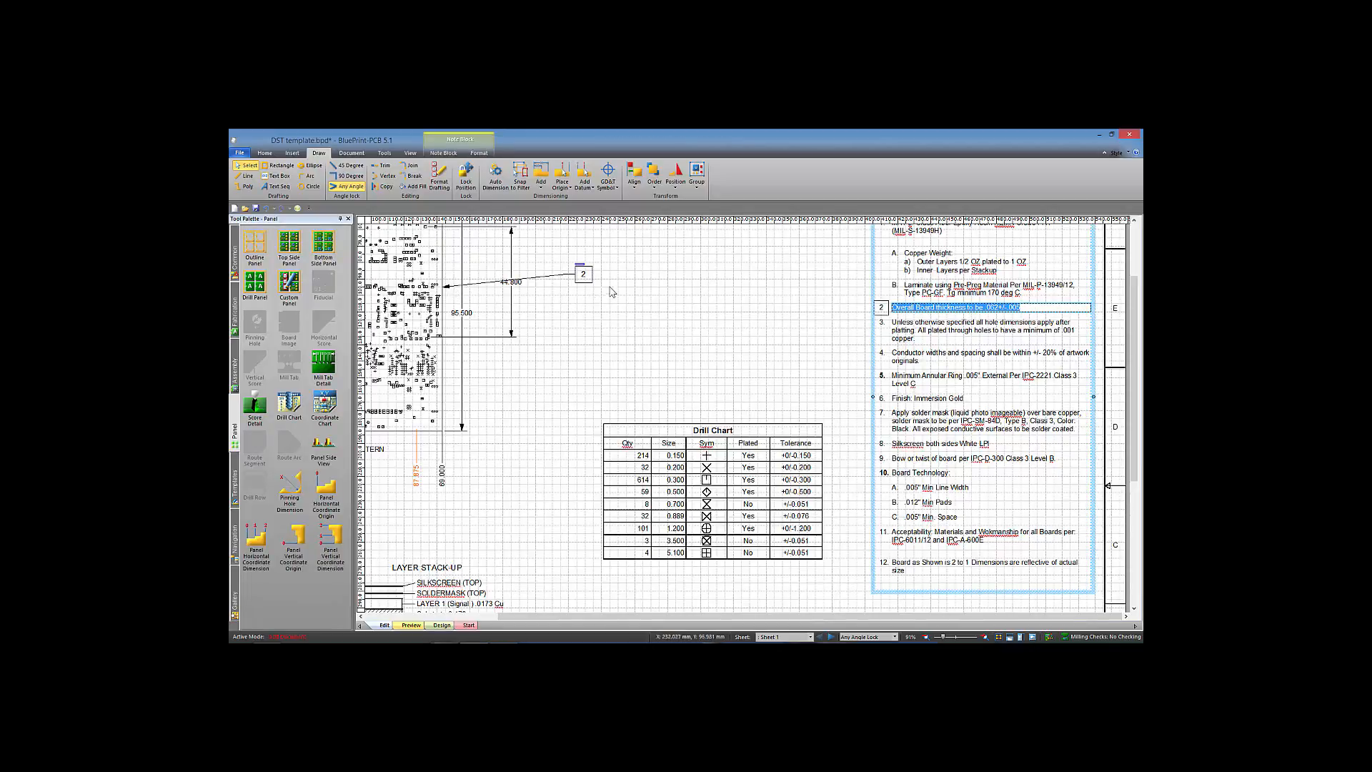
pyautogui.click(443, 153)
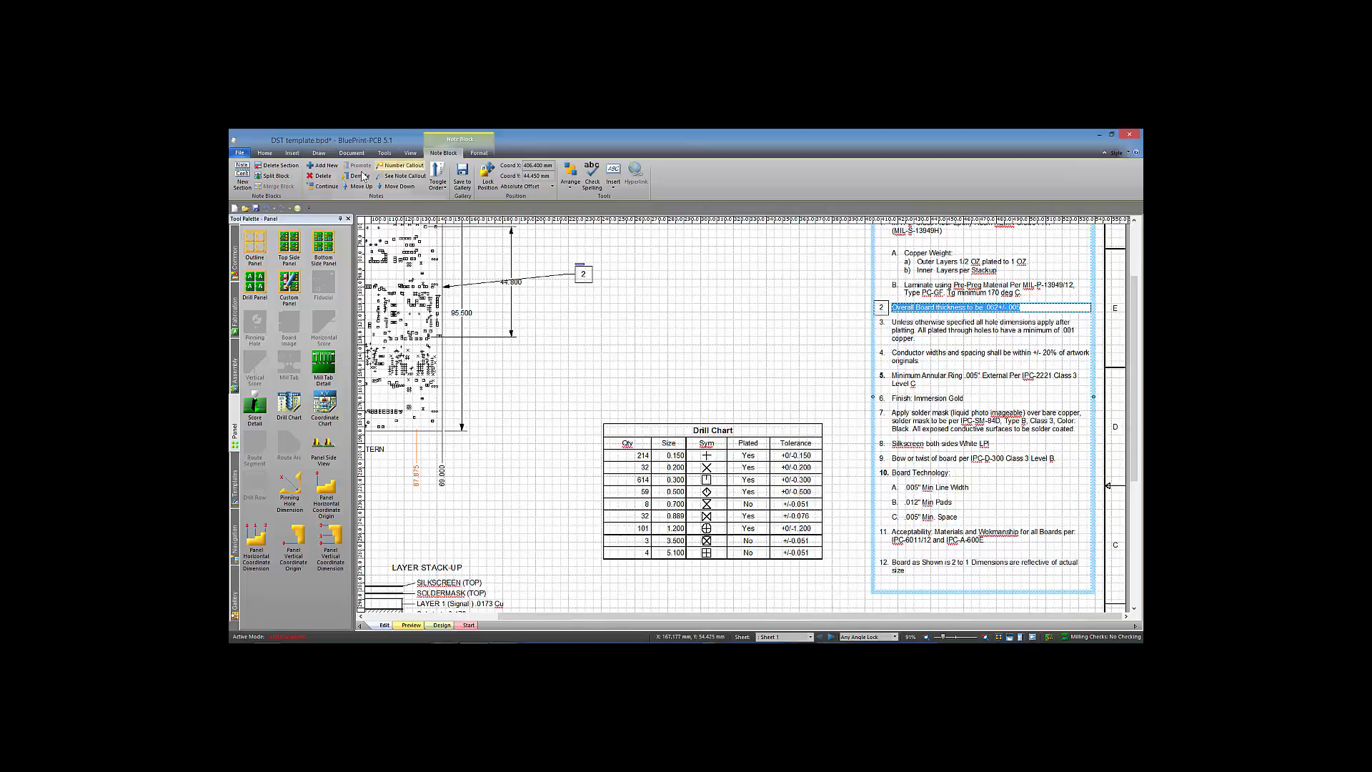
pyautogui.click(401, 187)
pyautogui.click(401, 187)
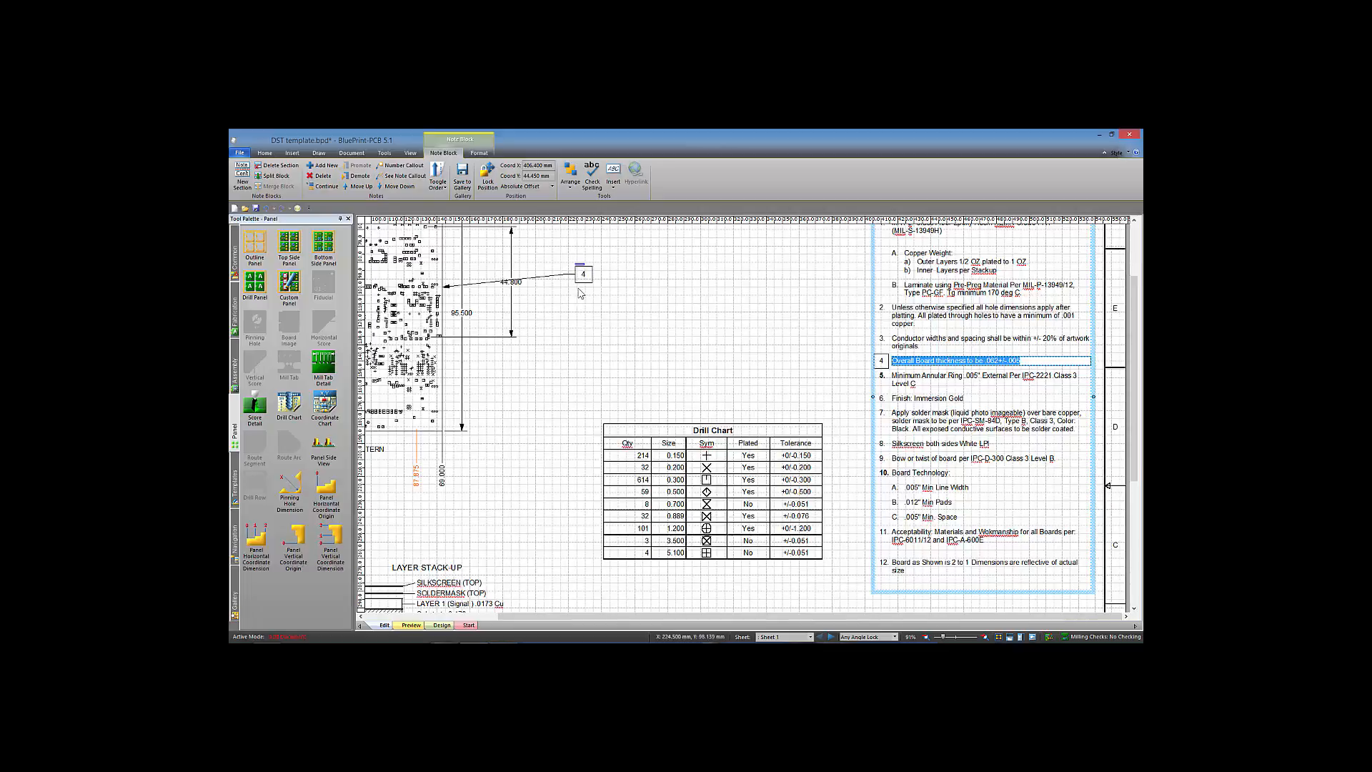
pyautogui.click(360, 175)
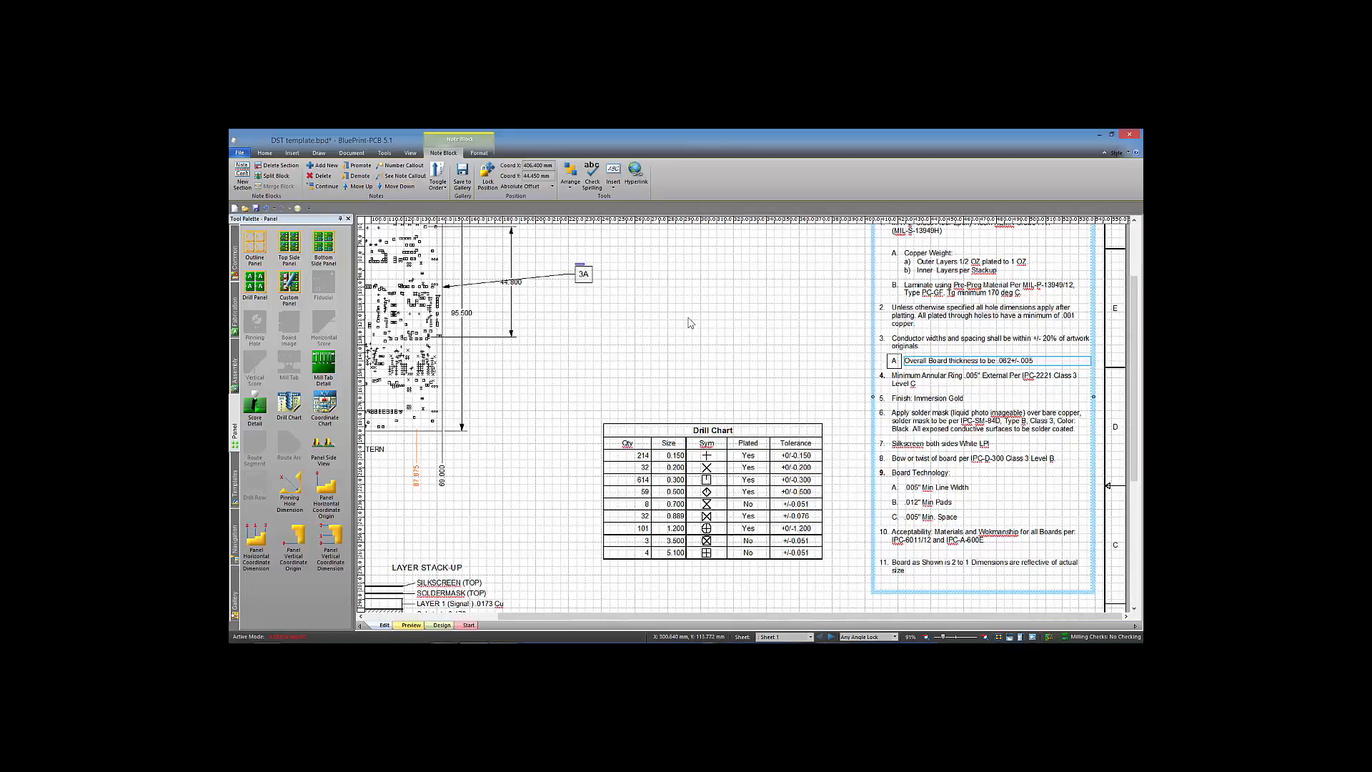
# Step: Preview the note linked to callout 3A and delete that overall board thickness note from the note block
pyautogui.click(615, 309)
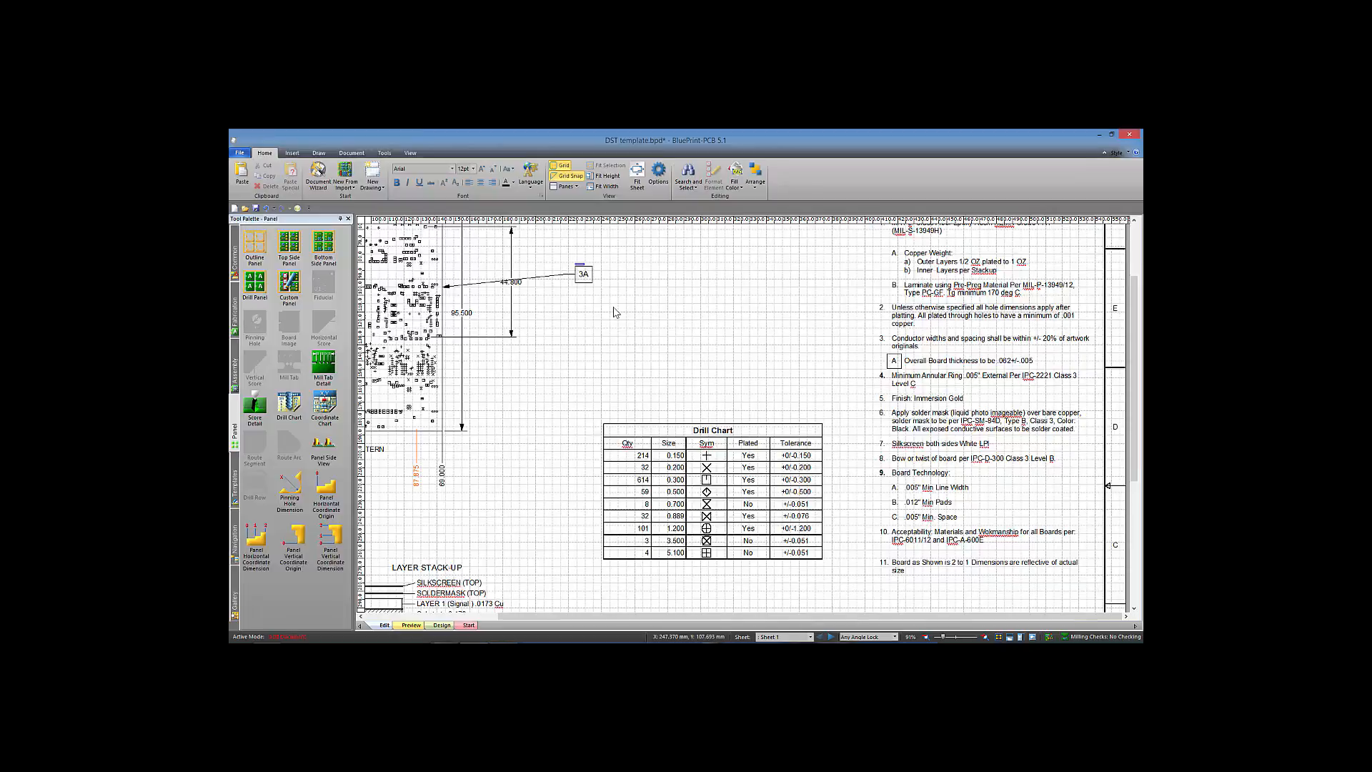
pyautogui.doubleClick(583, 272)
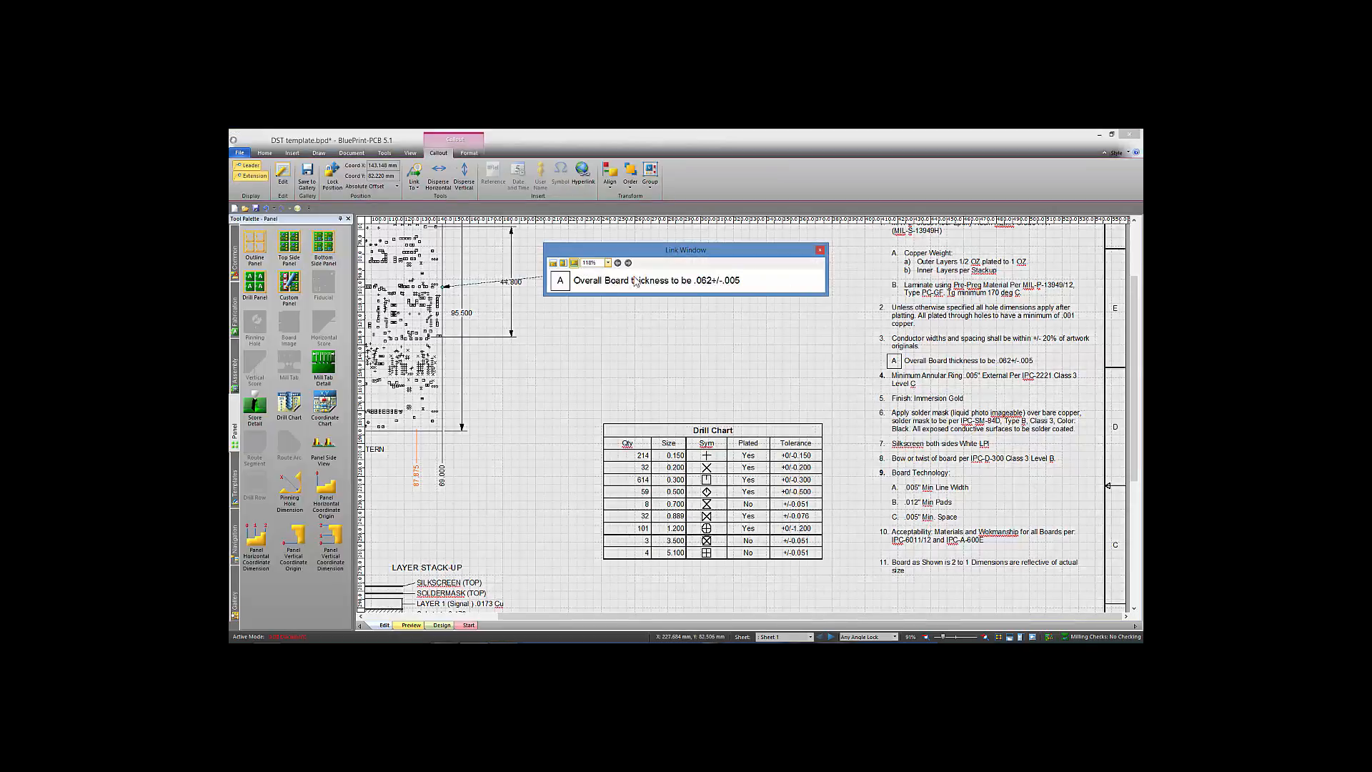
pyautogui.click(820, 251)
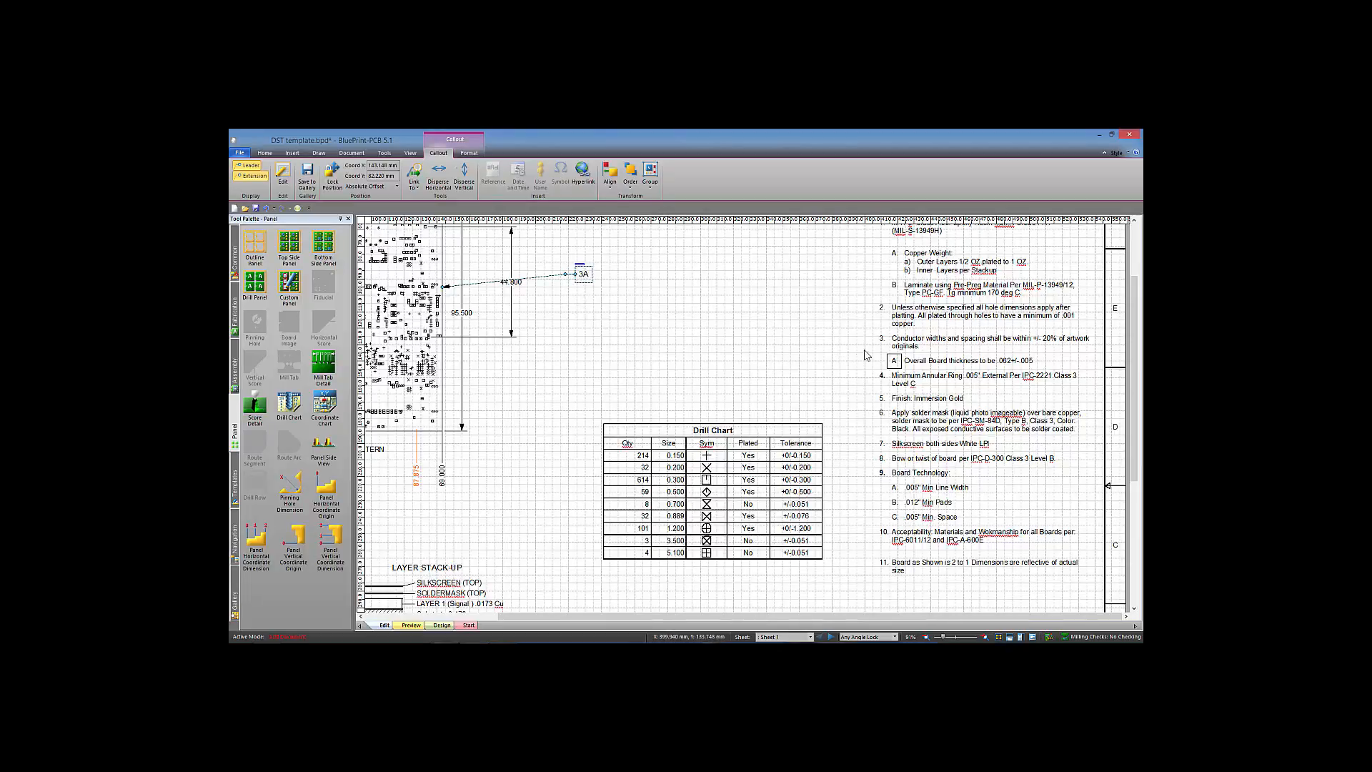
pyautogui.click(929, 361)
pyautogui.tripleClick(912, 360)
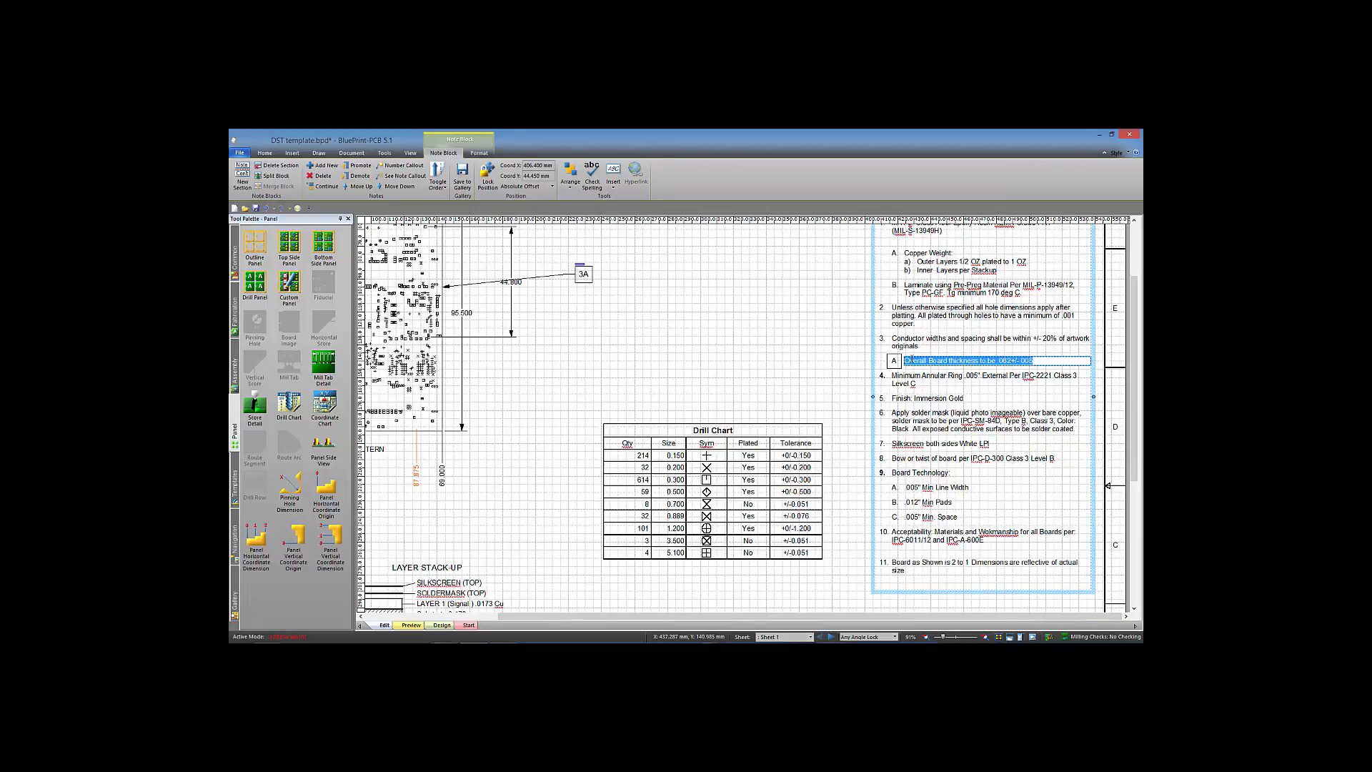
pyautogui.click(329, 178)
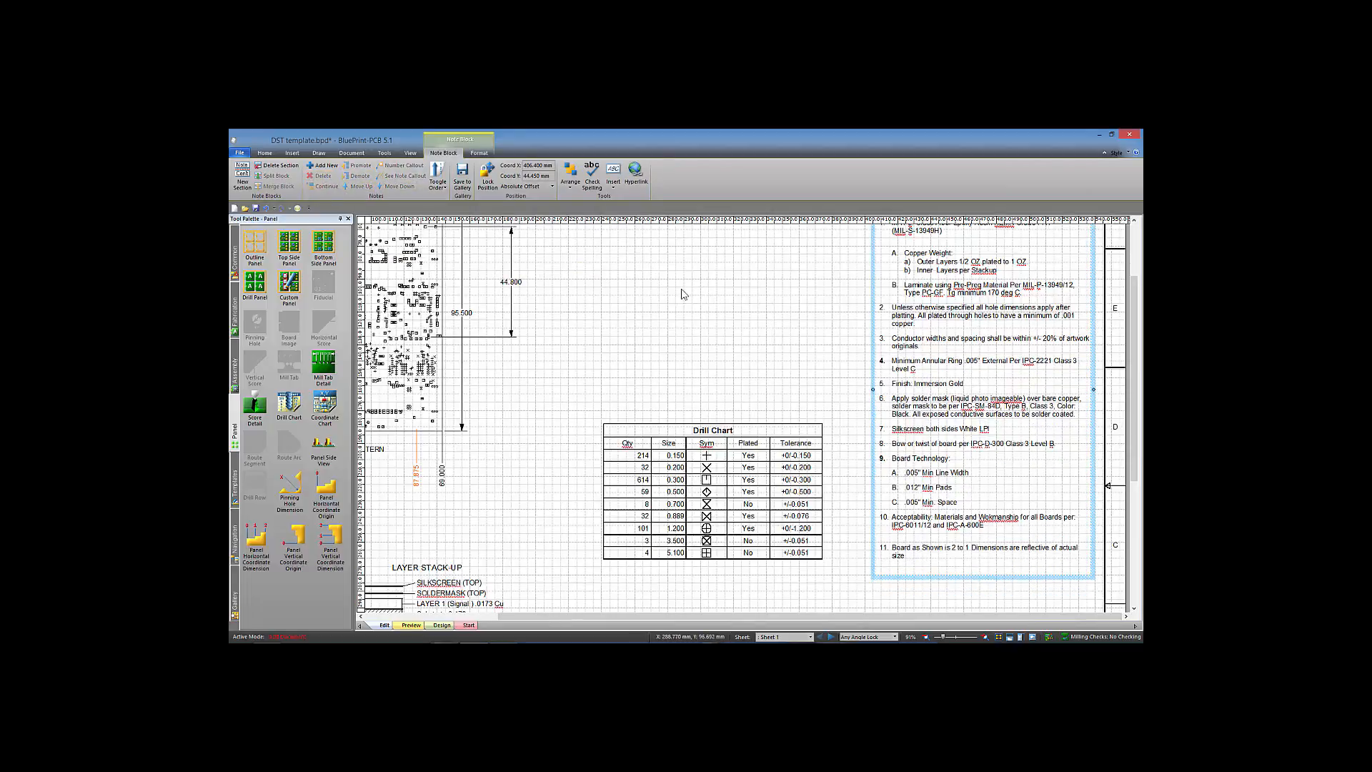
# Step: Show the spelling suggestions for the flagged word "imageable" in note 6
pyautogui.tripleClick(1008, 398)
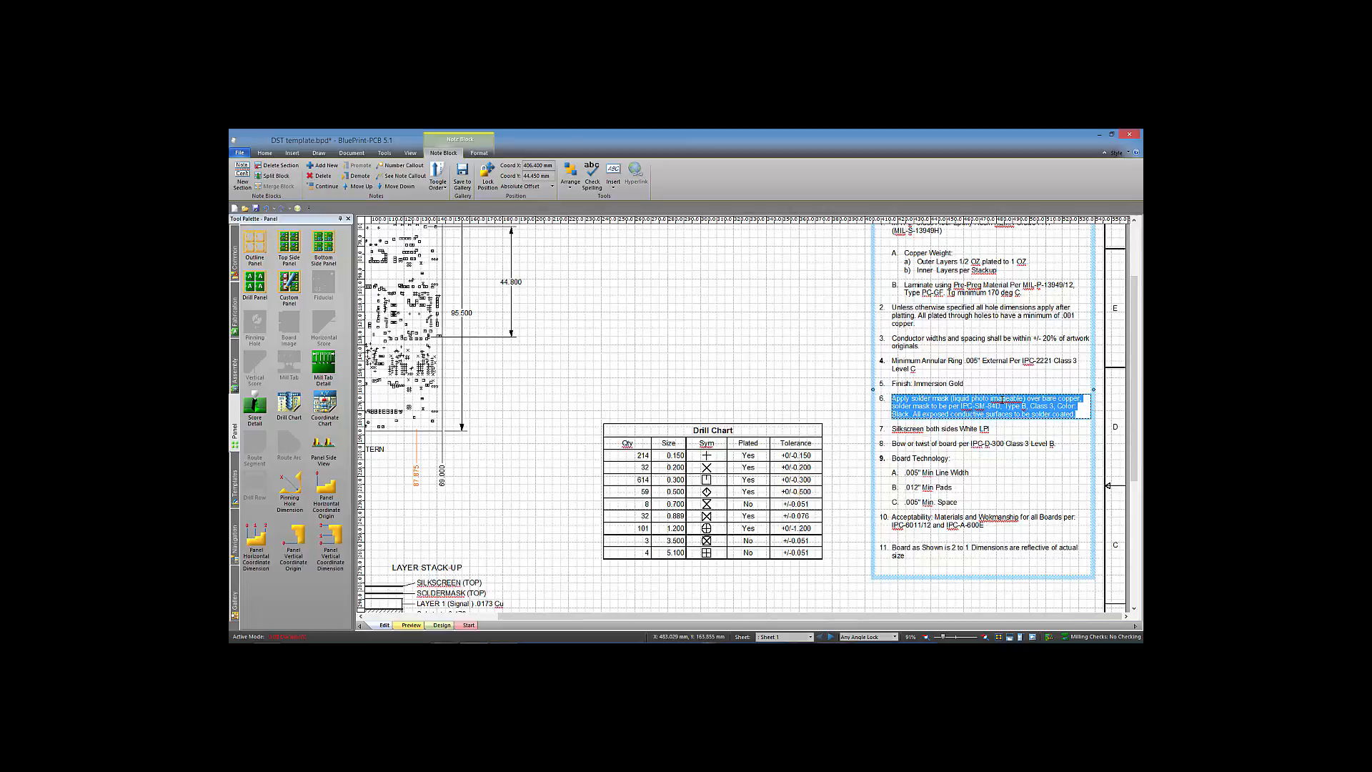
pyautogui.rightClick(1003, 398)
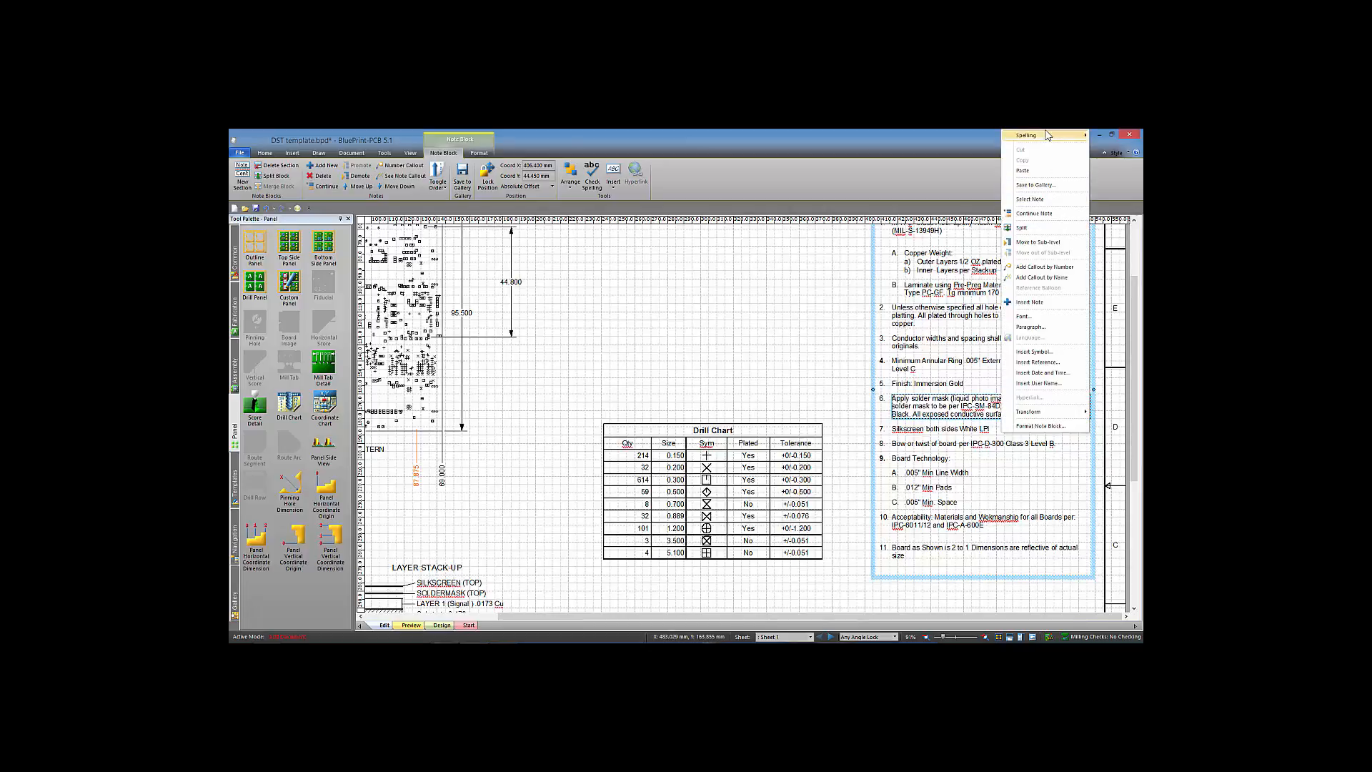
pyautogui.moveTo(1046, 138)
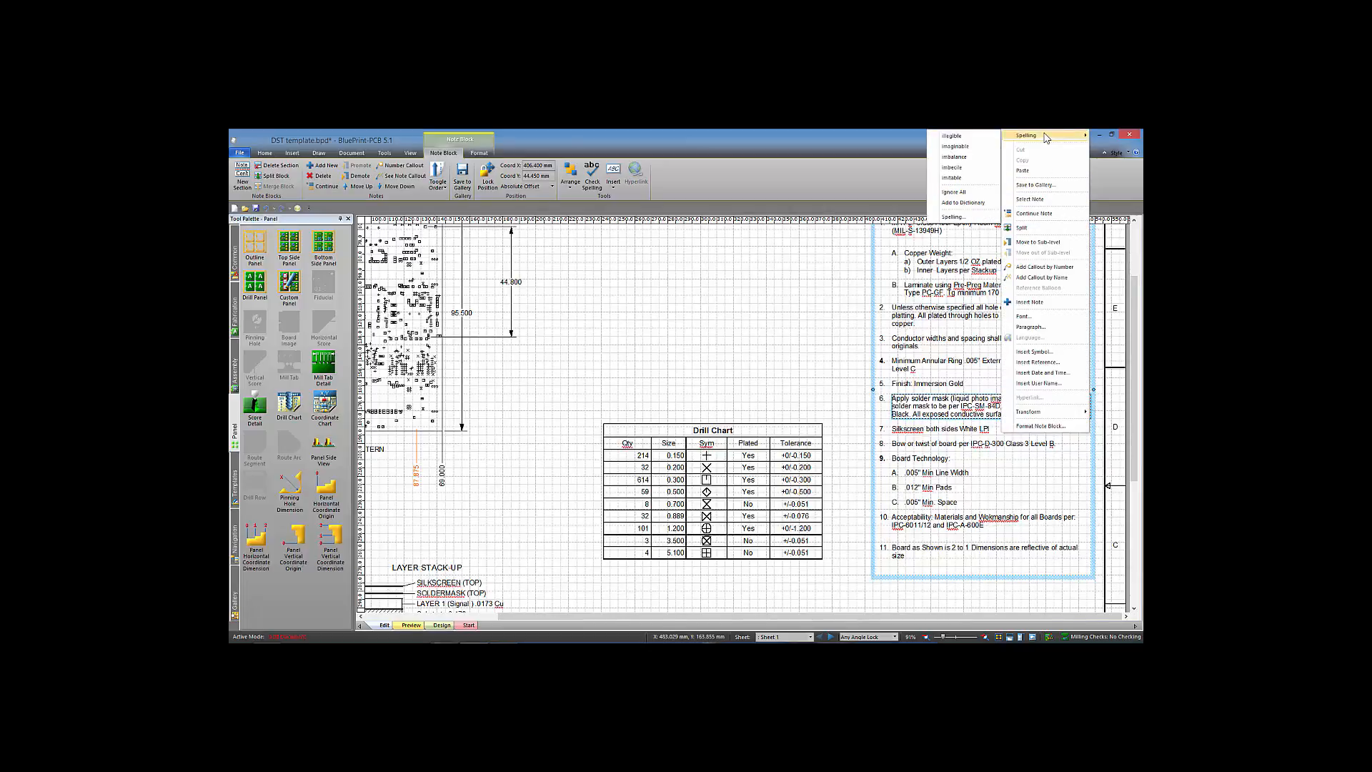
pyautogui.click(803, 298)
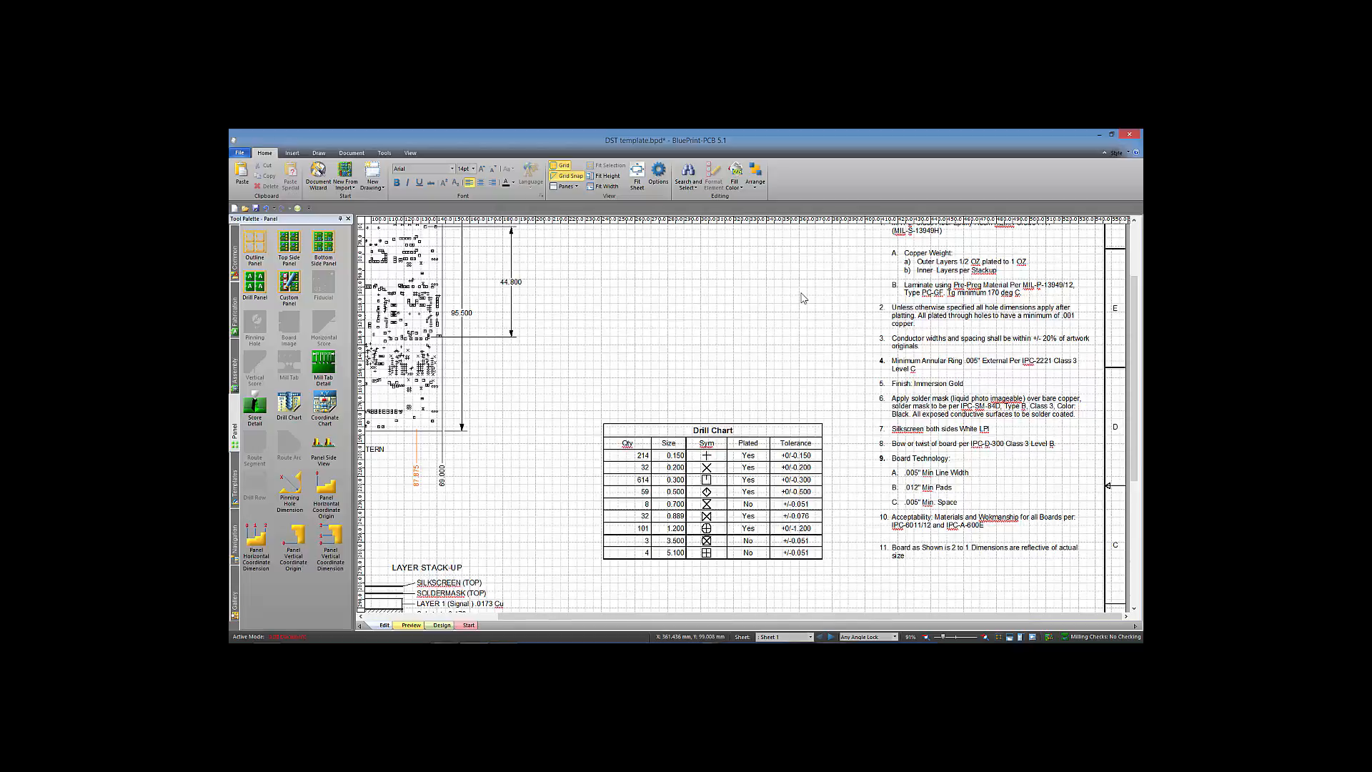
# Step: Go to Sheet 2 and review the format settings of the four-board panel without changing them
pyautogui.click(830, 636)
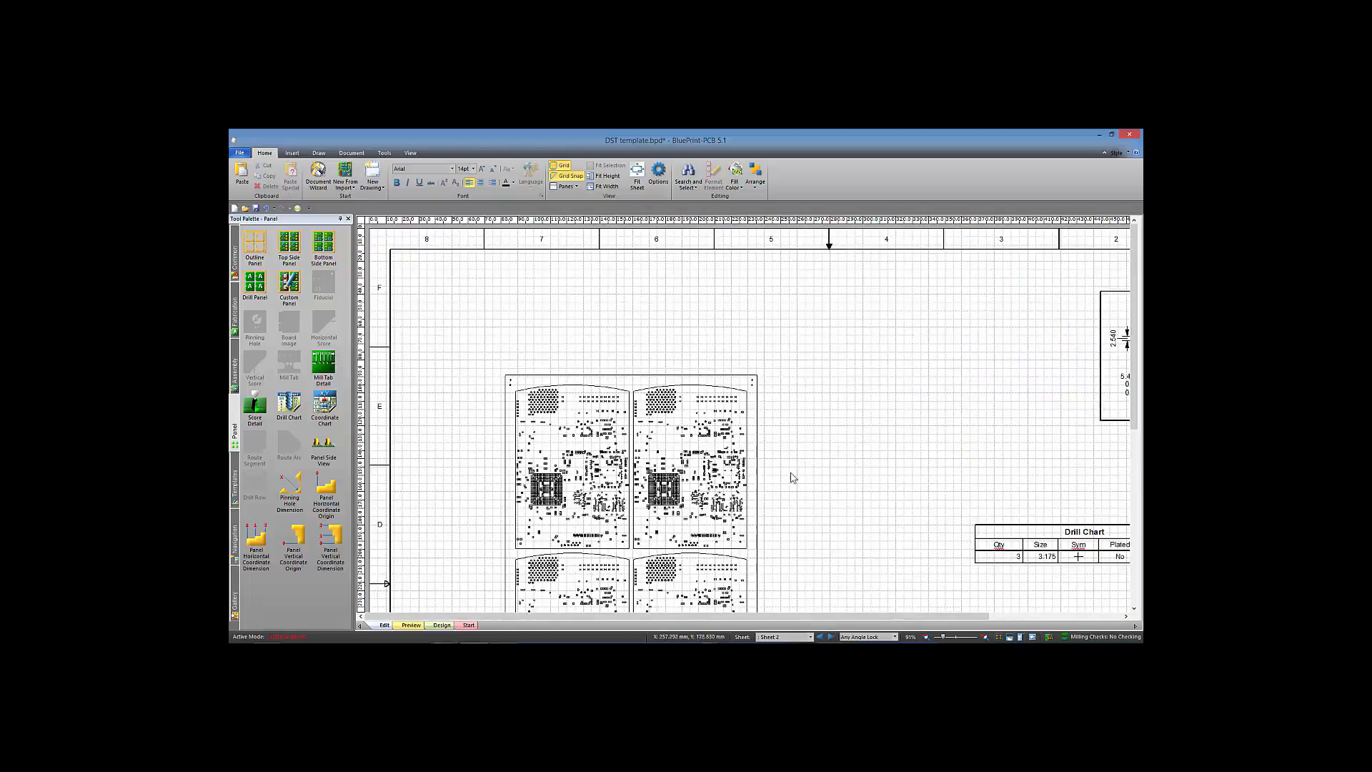
pyautogui.scroll(-3, 769, 441)
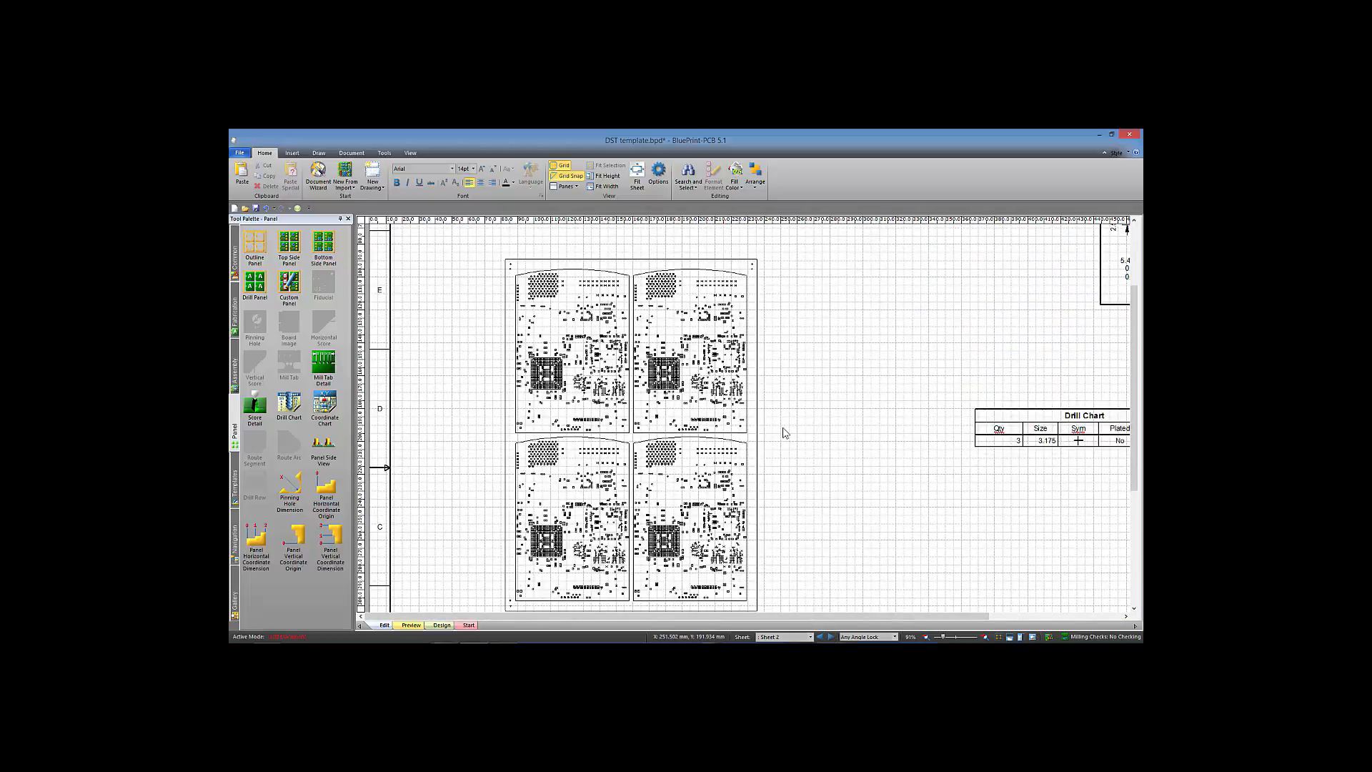
pyautogui.click(505, 377)
pyautogui.rightClick(505, 377)
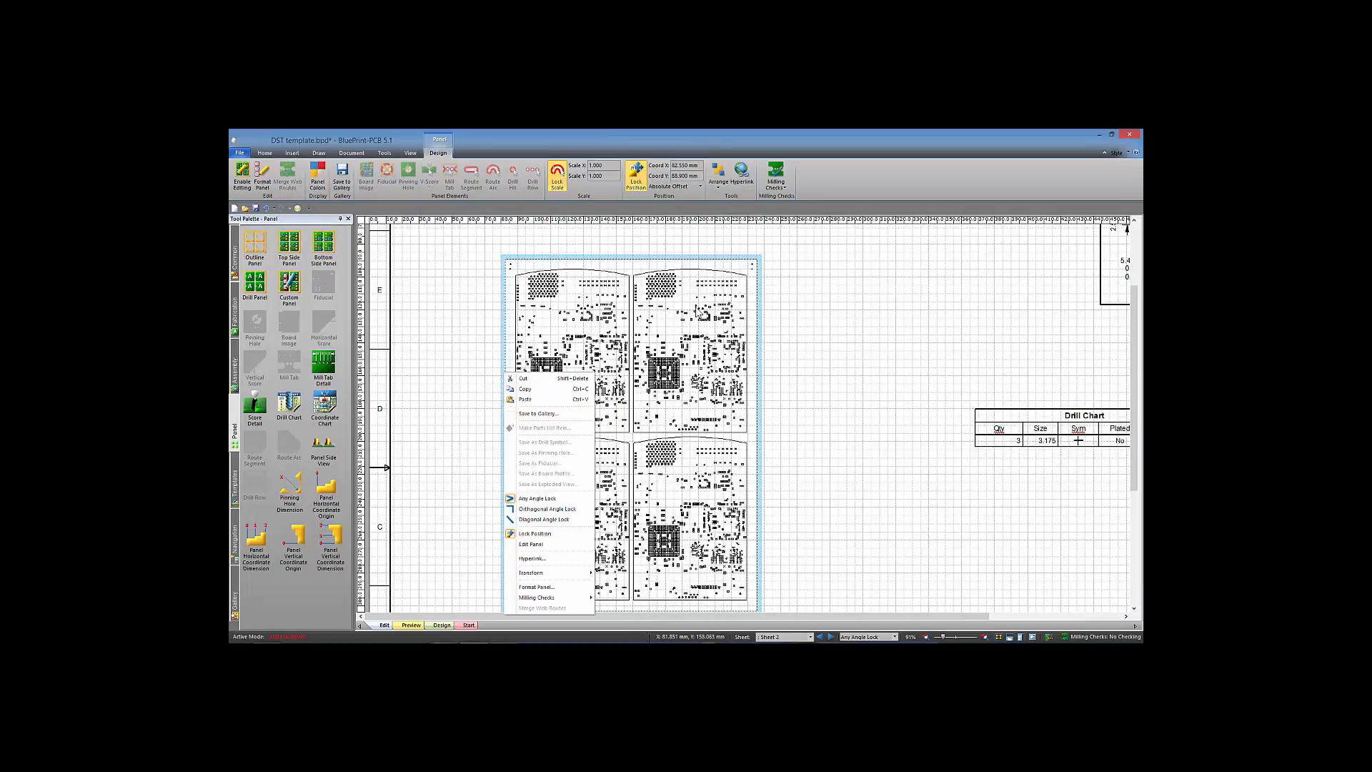
pyautogui.click(551, 589)
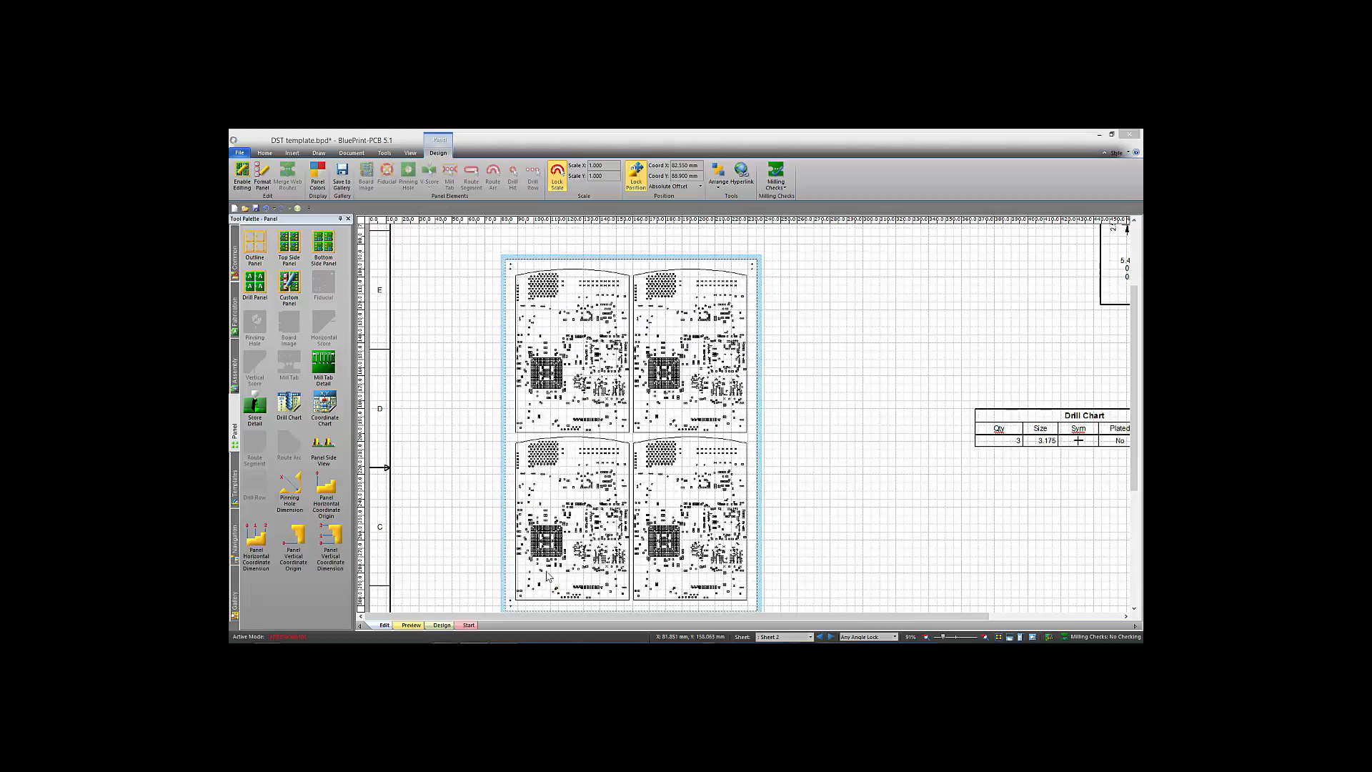
pyautogui.click(829, 509)
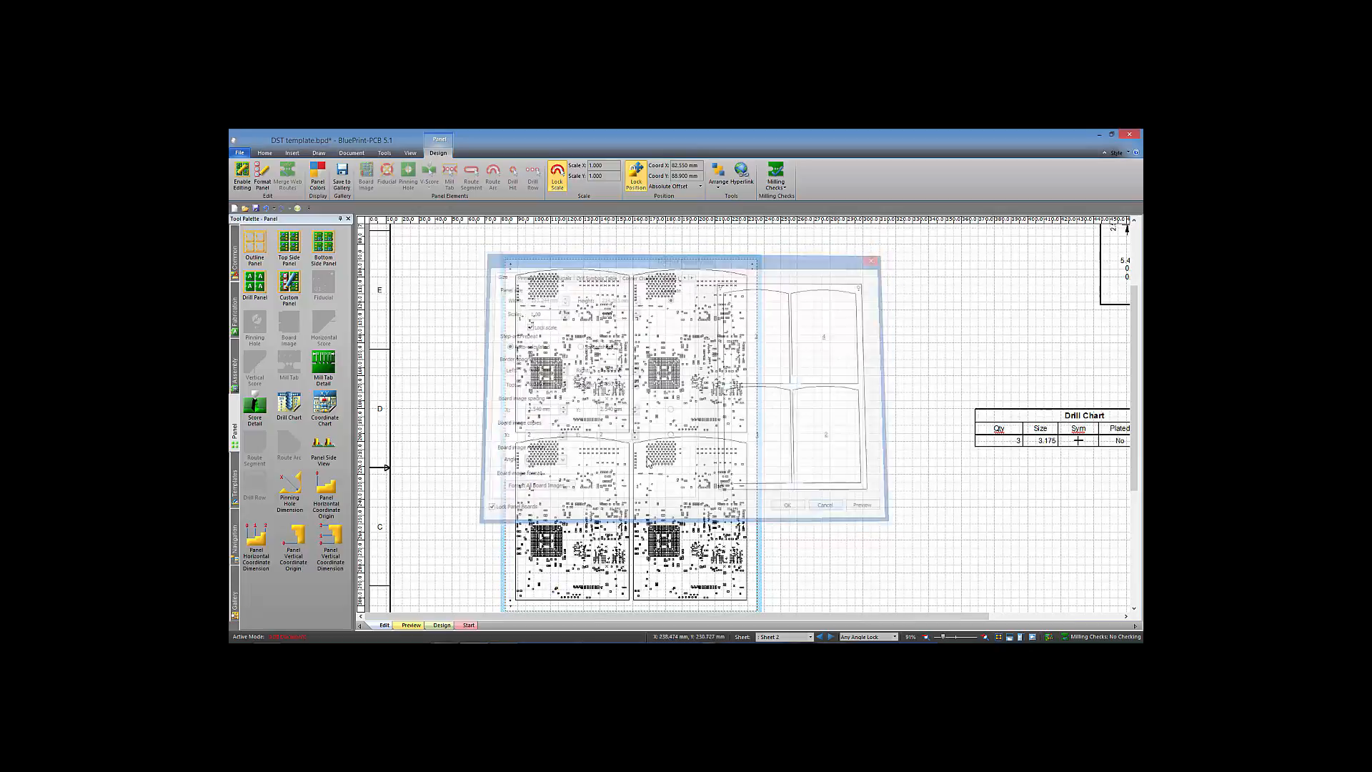
# Step: Enable editing of the four-board panel and add a web route around the lower-left board
pyautogui.rightClick(513, 408)
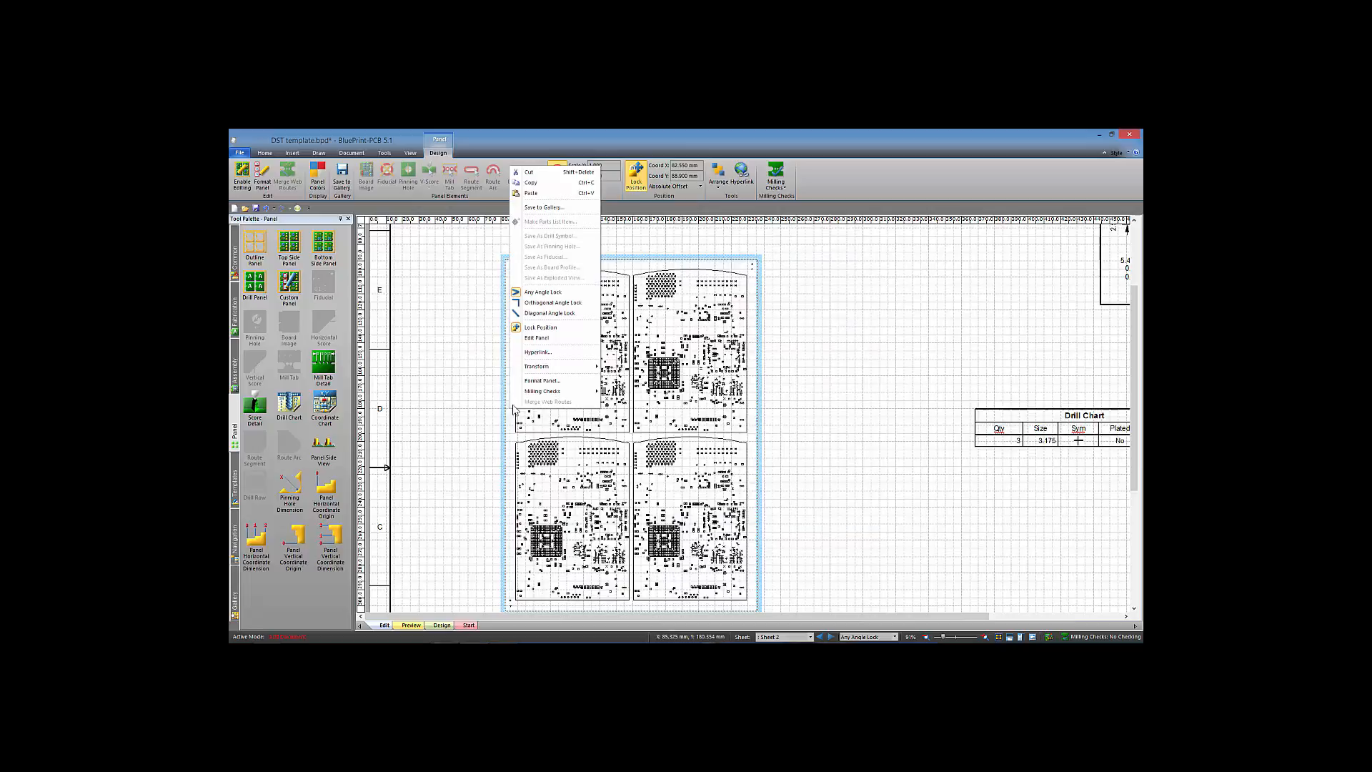
pyautogui.click(537, 337)
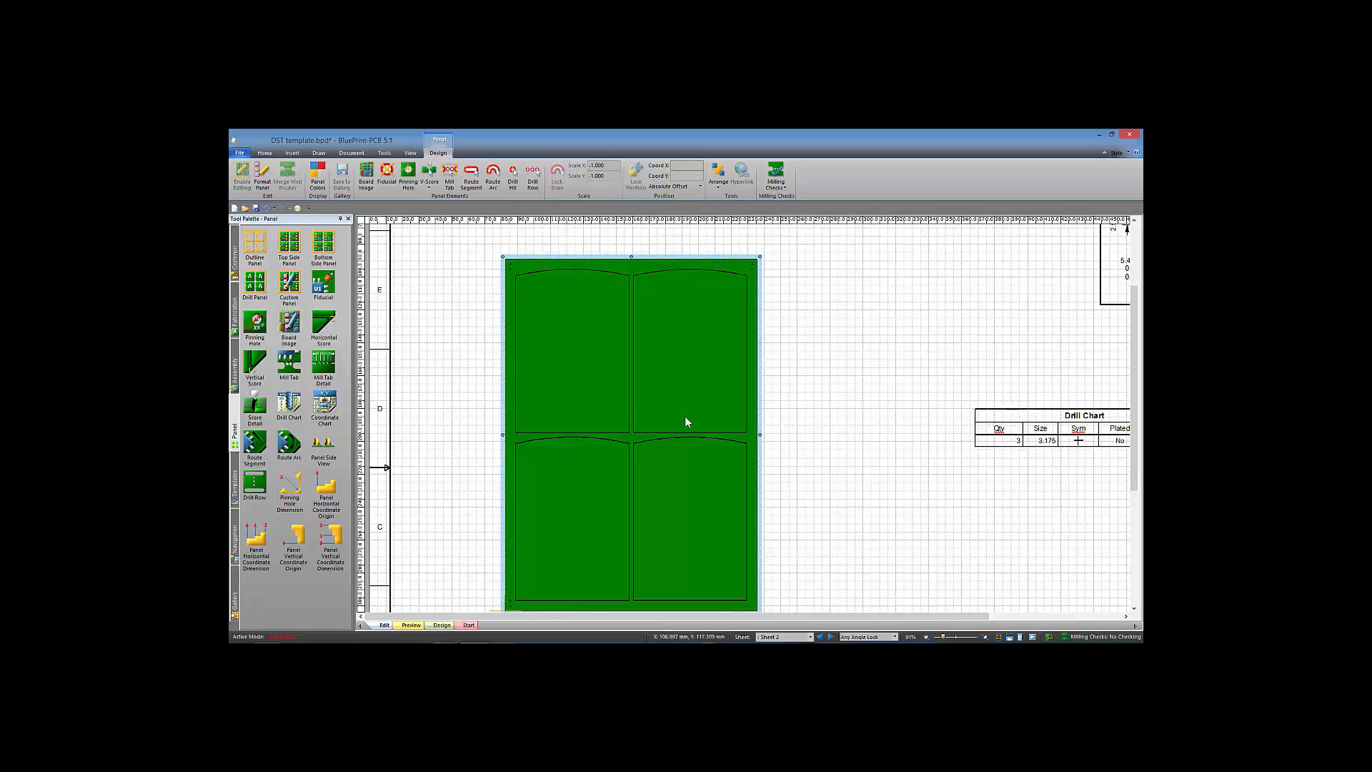
pyautogui.click(515, 461)
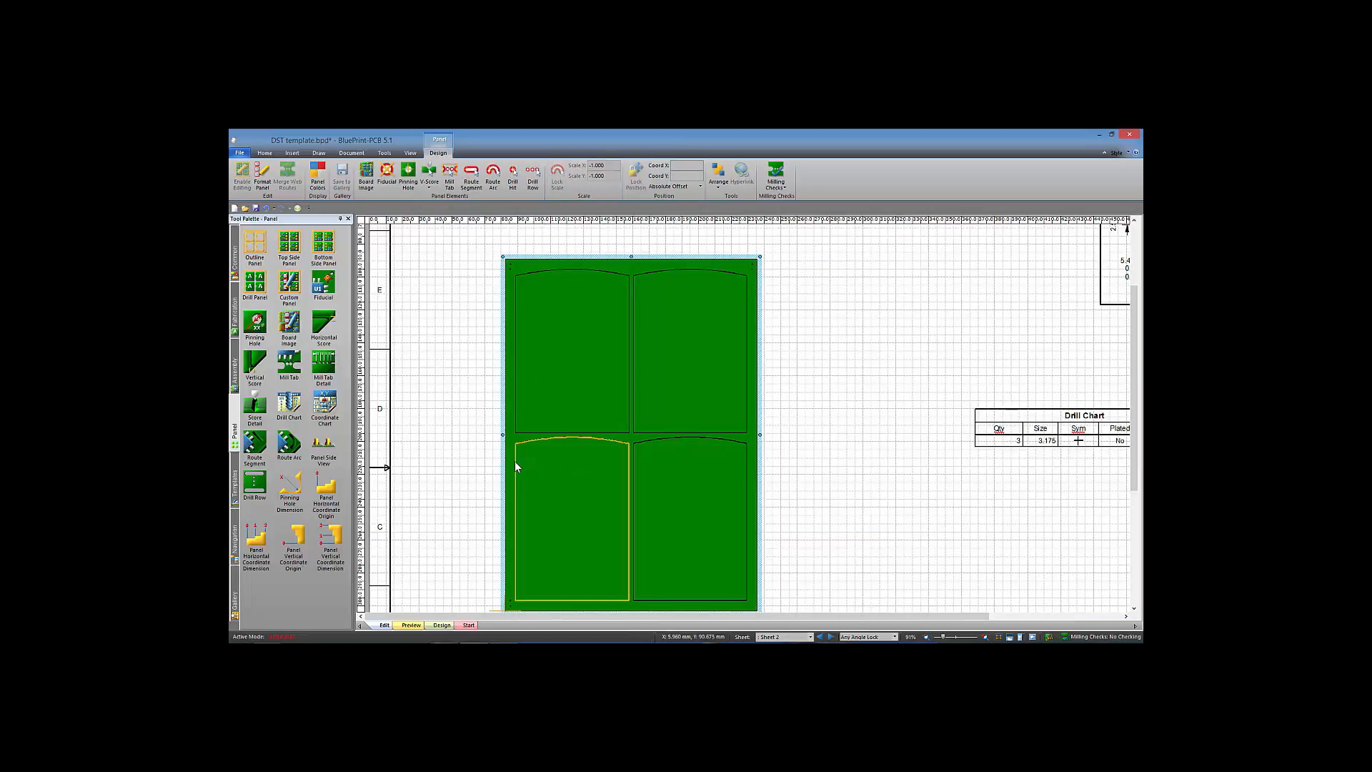
pyautogui.rightClick(515, 462)
pyautogui.click(542, 434)
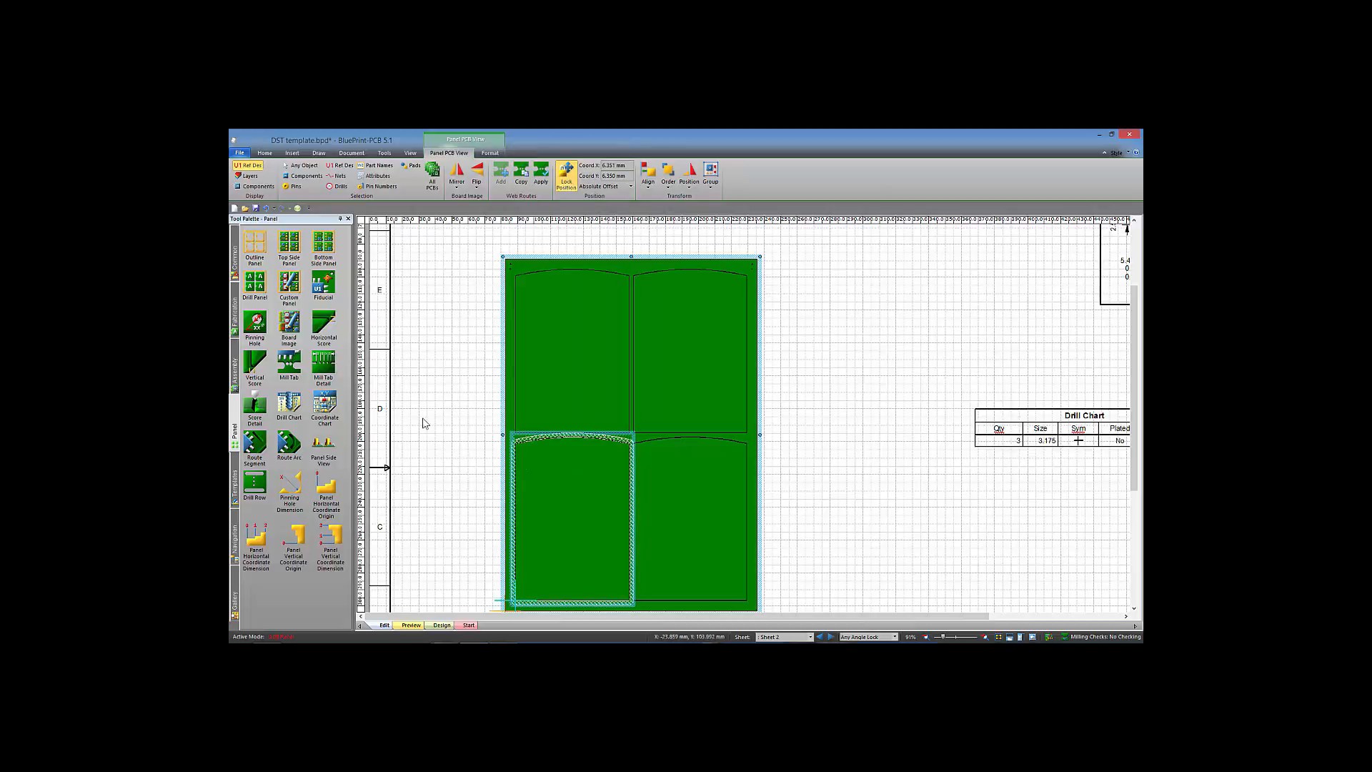
# Step: Place a mill tab on the lower-left board's left edge, finish editing the panel and accept the drill chart update on Sheet 2
pyautogui.moveTo(283, 371); pyautogui.dragTo(513, 509)
pyautogui.click(882, 464)
pyautogui.click(719, 482)
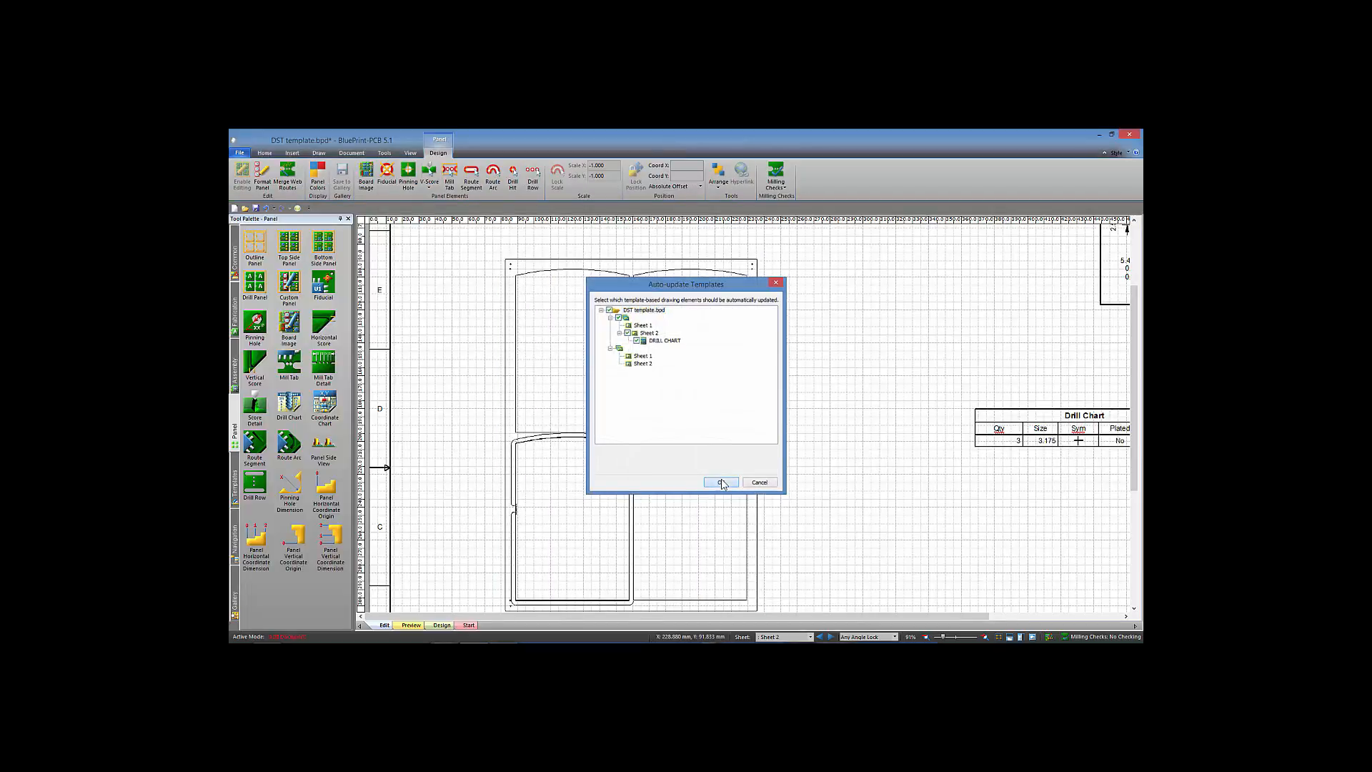
pyautogui.moveTo(880, 616); pyautogui.dragTo(961, 616)
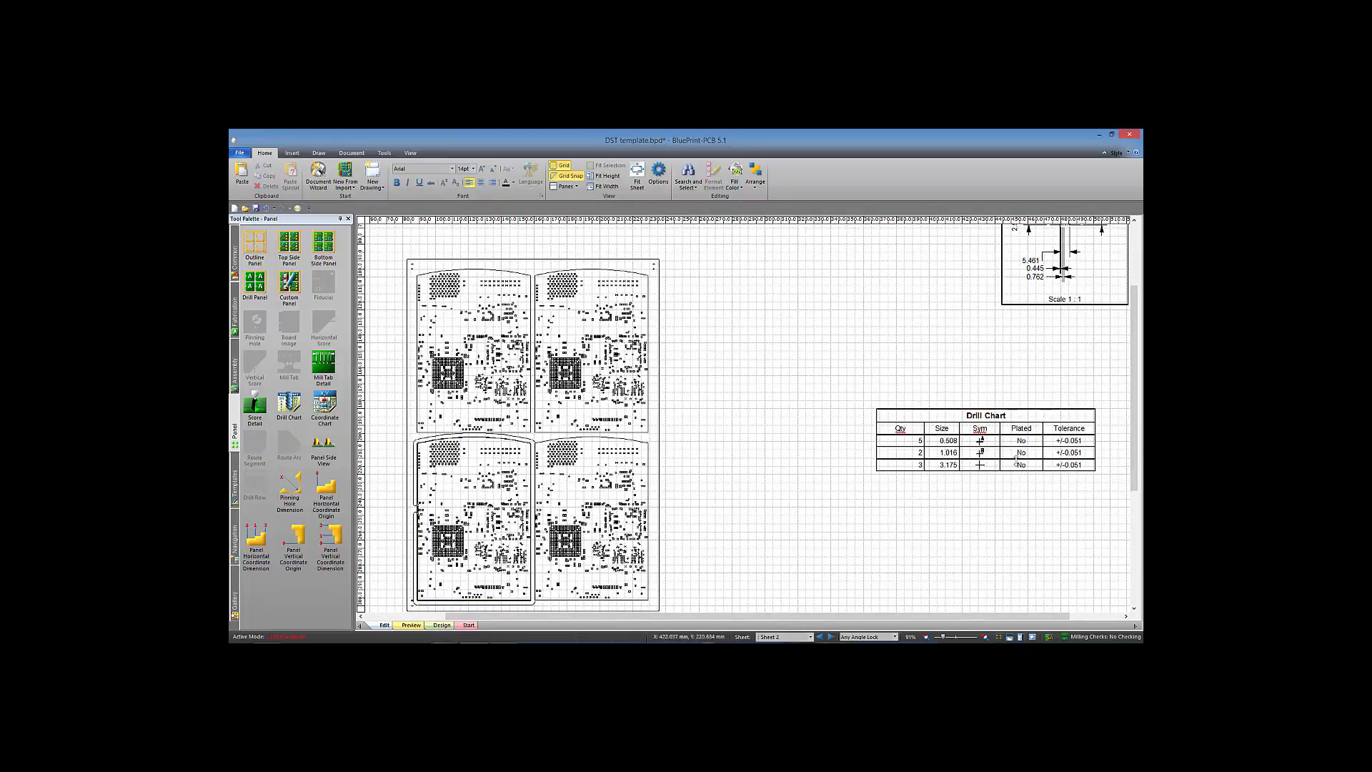
# Step: Go to Sheet 1 and turn on generating BluePrint reference designators in the Top-side View's format settings
pyautogui.scroll(3, 1023, 458)
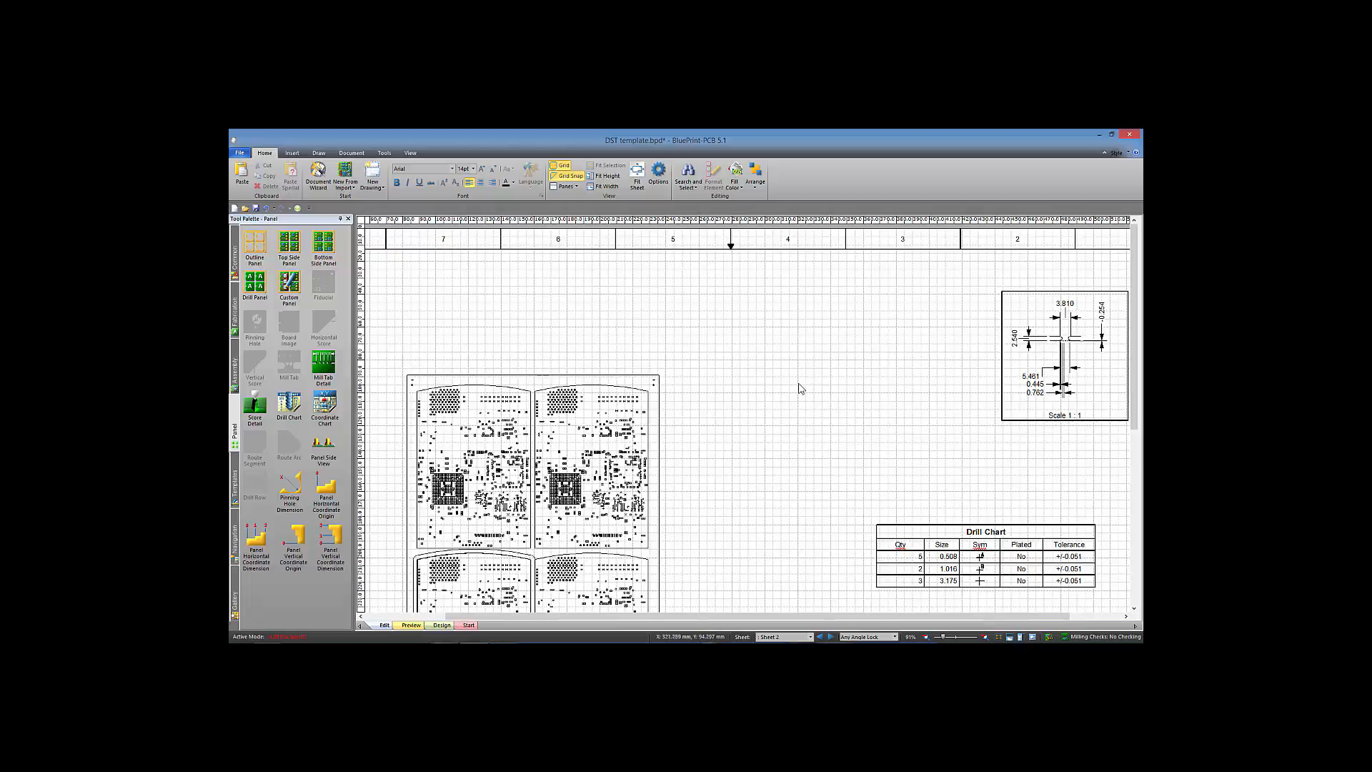
pyautogui.click(820, 636)
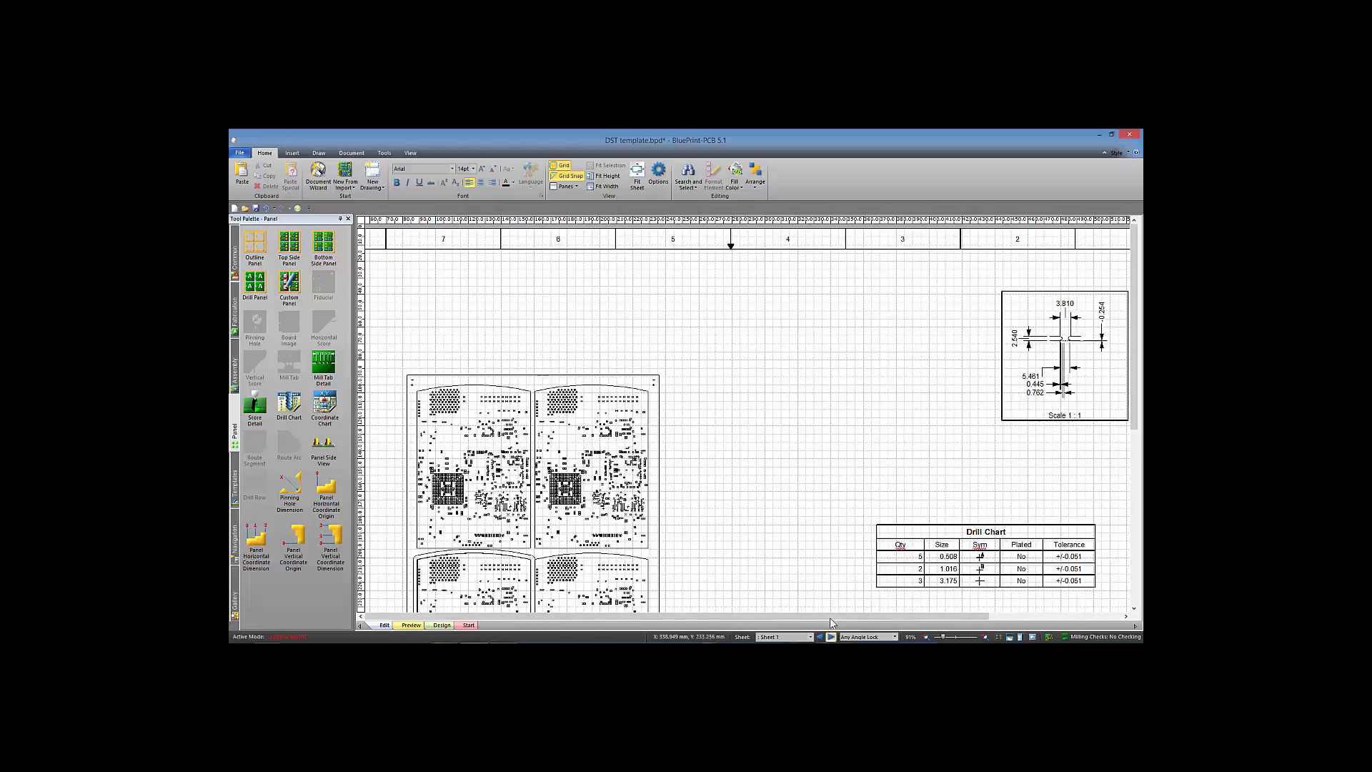
pyautogui.scroll(-2, 796, 415)
pyautogui.keyDown('ctrl'); pyautogui.scroll(-2, 811, 416); pyautogui.keyUp('ctrl')
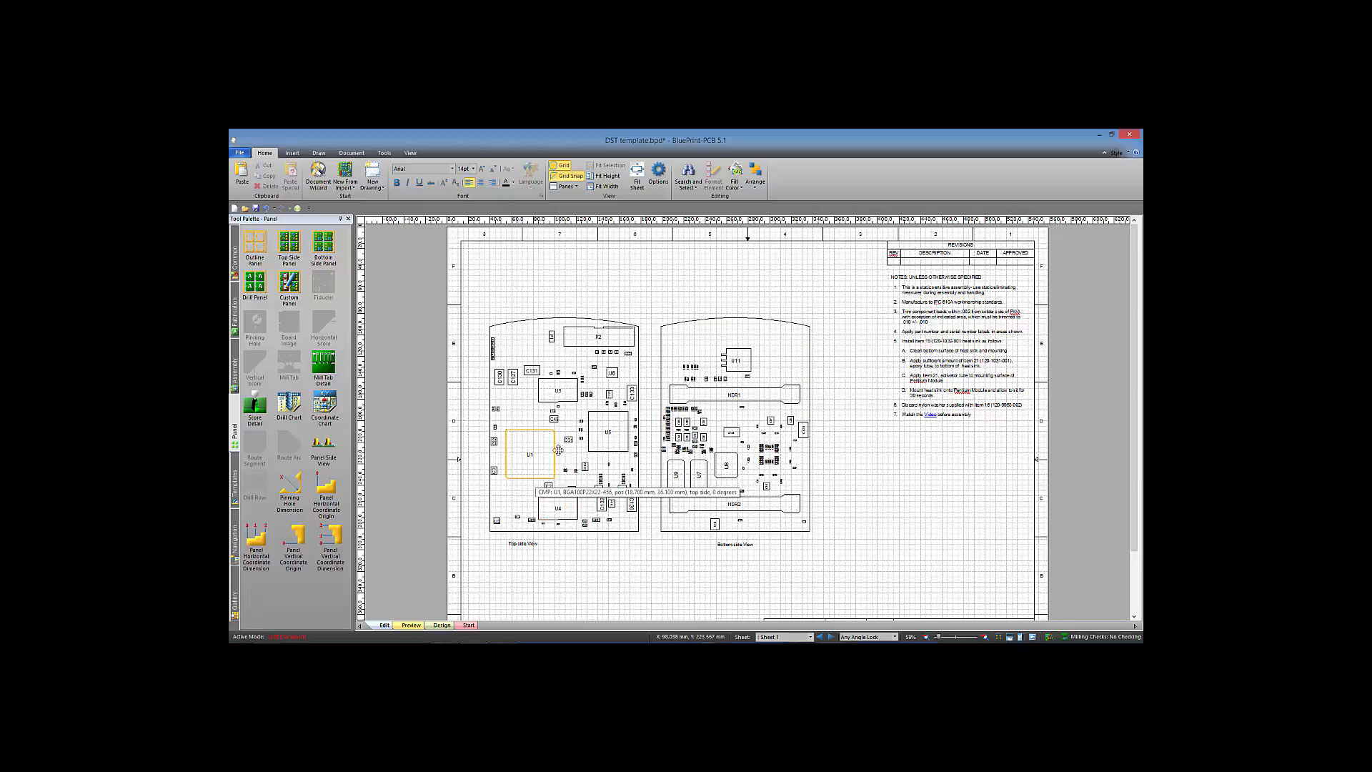
pyautogui.click(610, 315)
pyautogui.rightClick(610, 315)
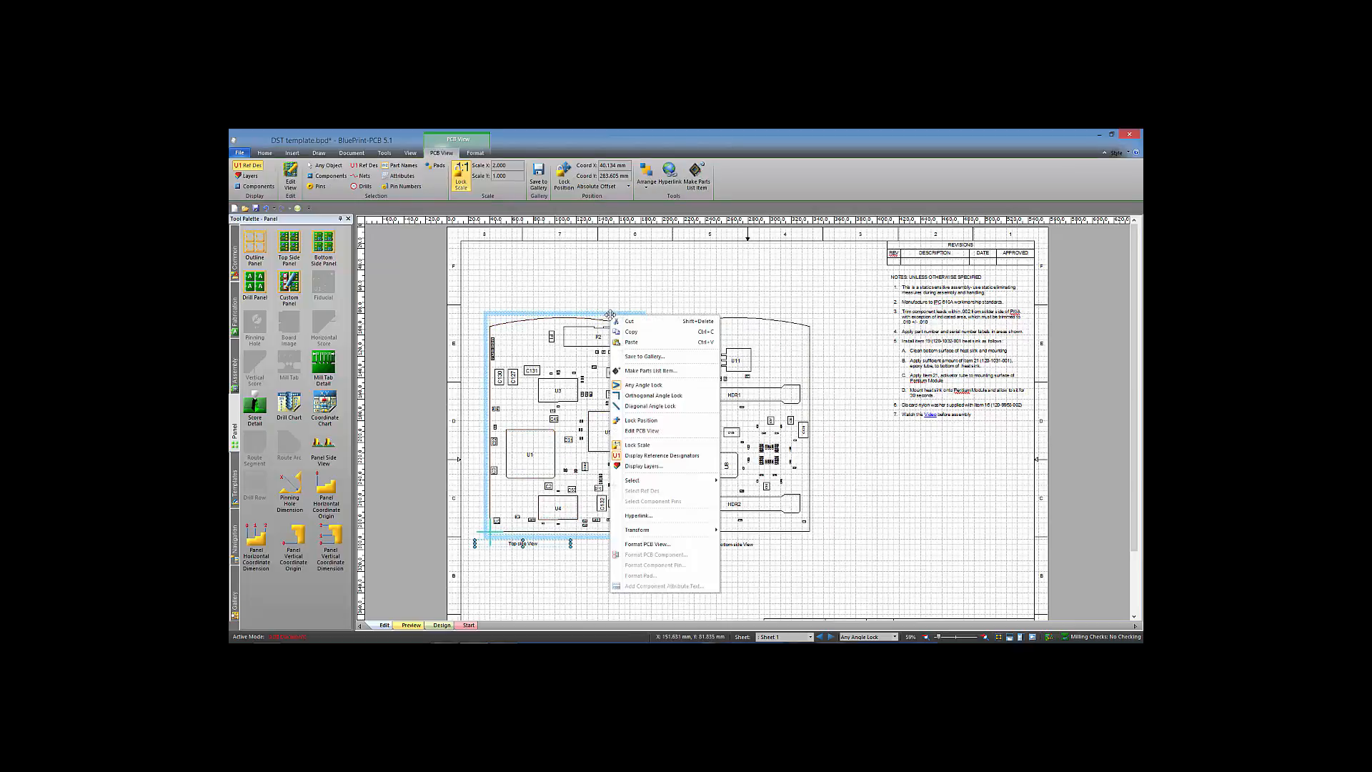
pyautogui.click(656, 549)
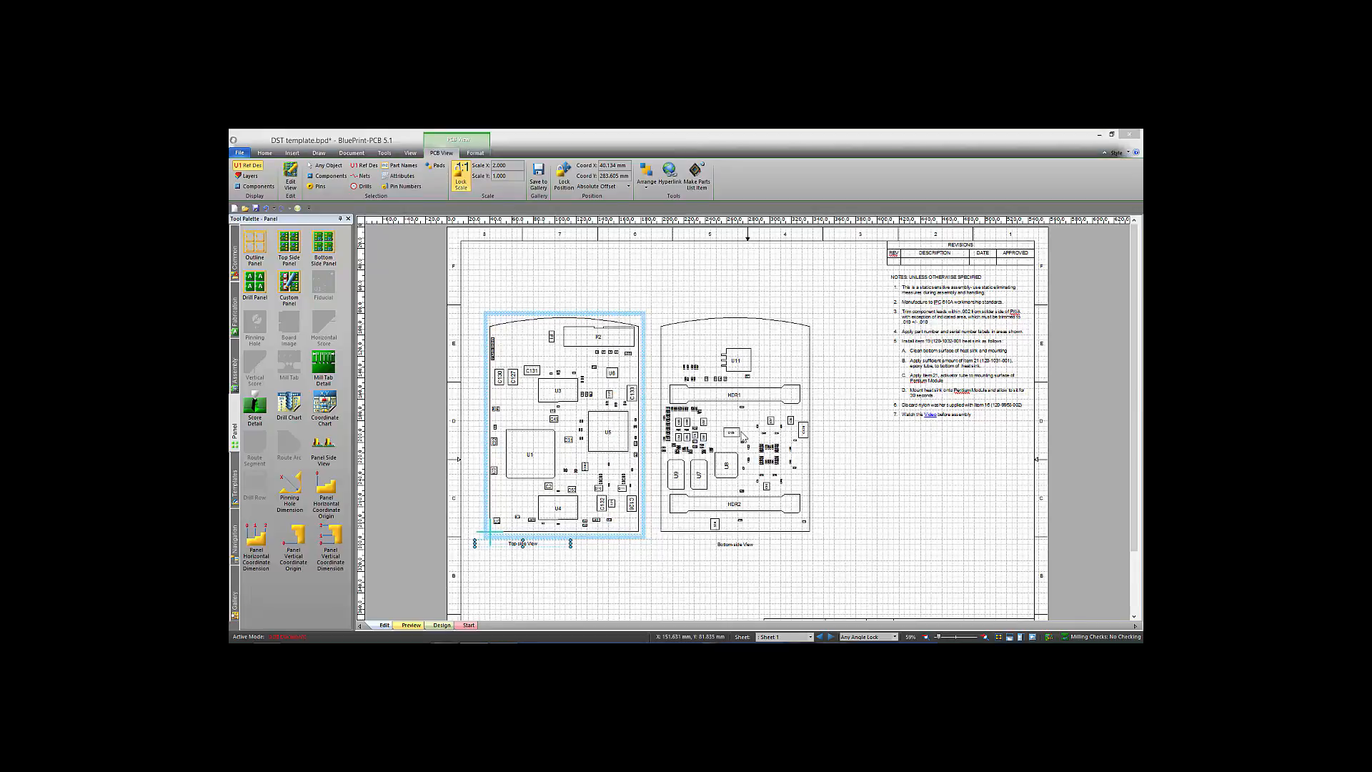
pyautogui.click(757, 306)
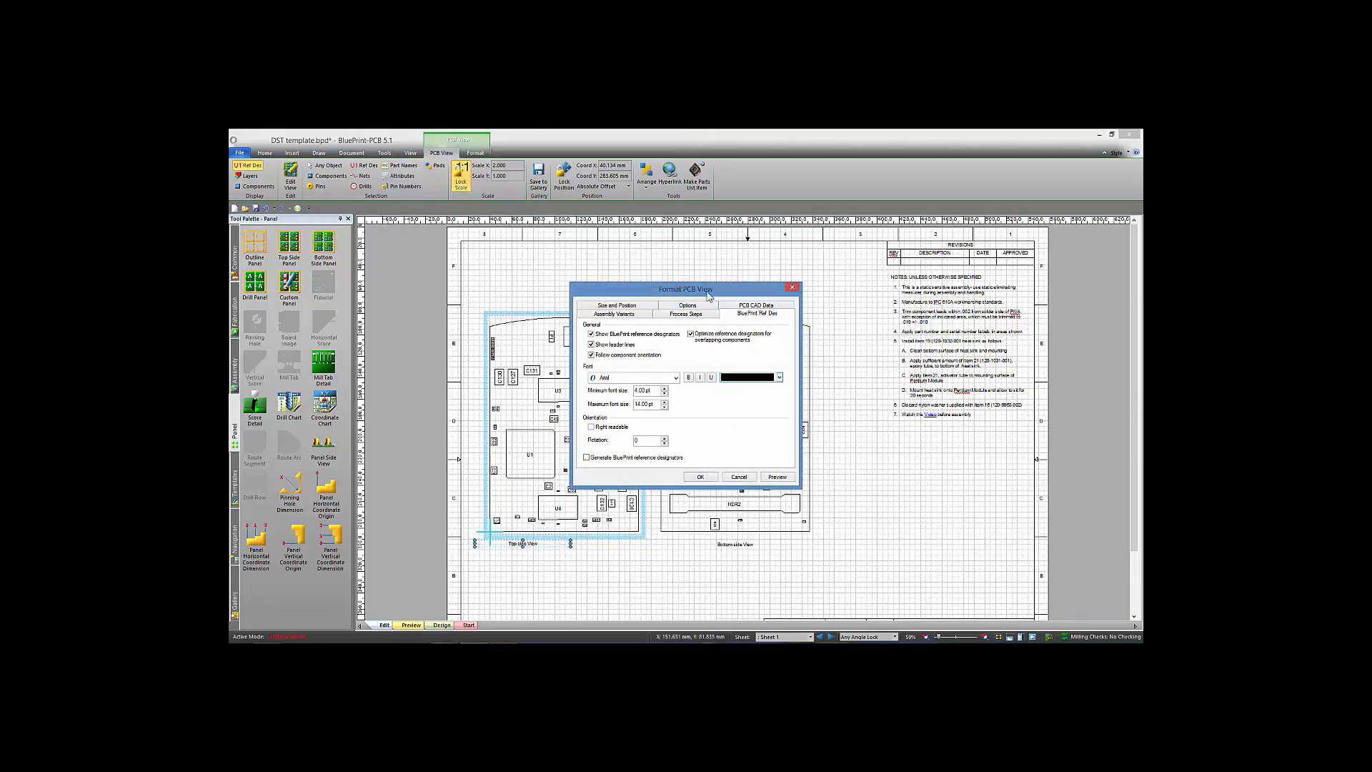
pyautogui.moveTo(709, 295); pyautogui.dragTo(920, 287)
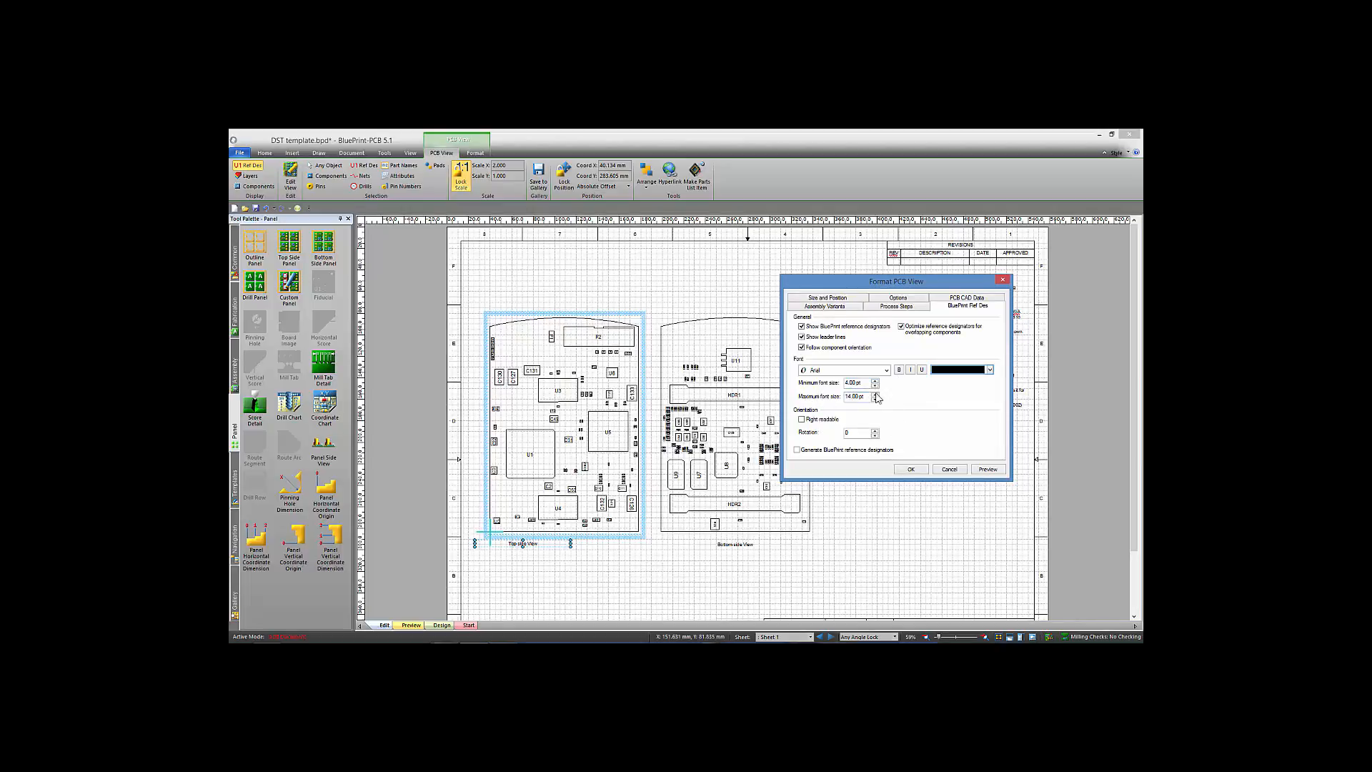
pyautogui.click(797, 450)
pyautogui.click(908, 469)
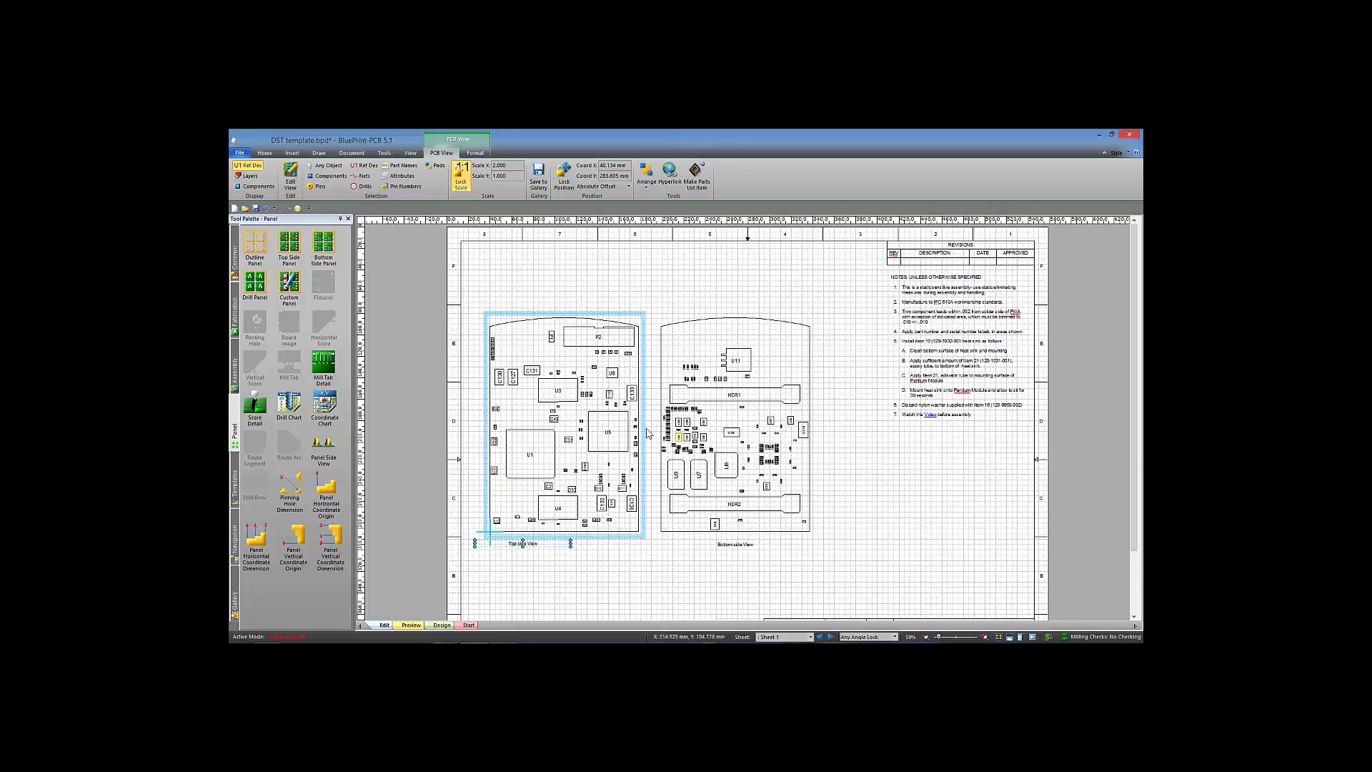
# Step: Restrict selection to reference designators and move the uppermost designator in the column above C110 to just beside its component
pyautogui.scroll(5, 587, 448)
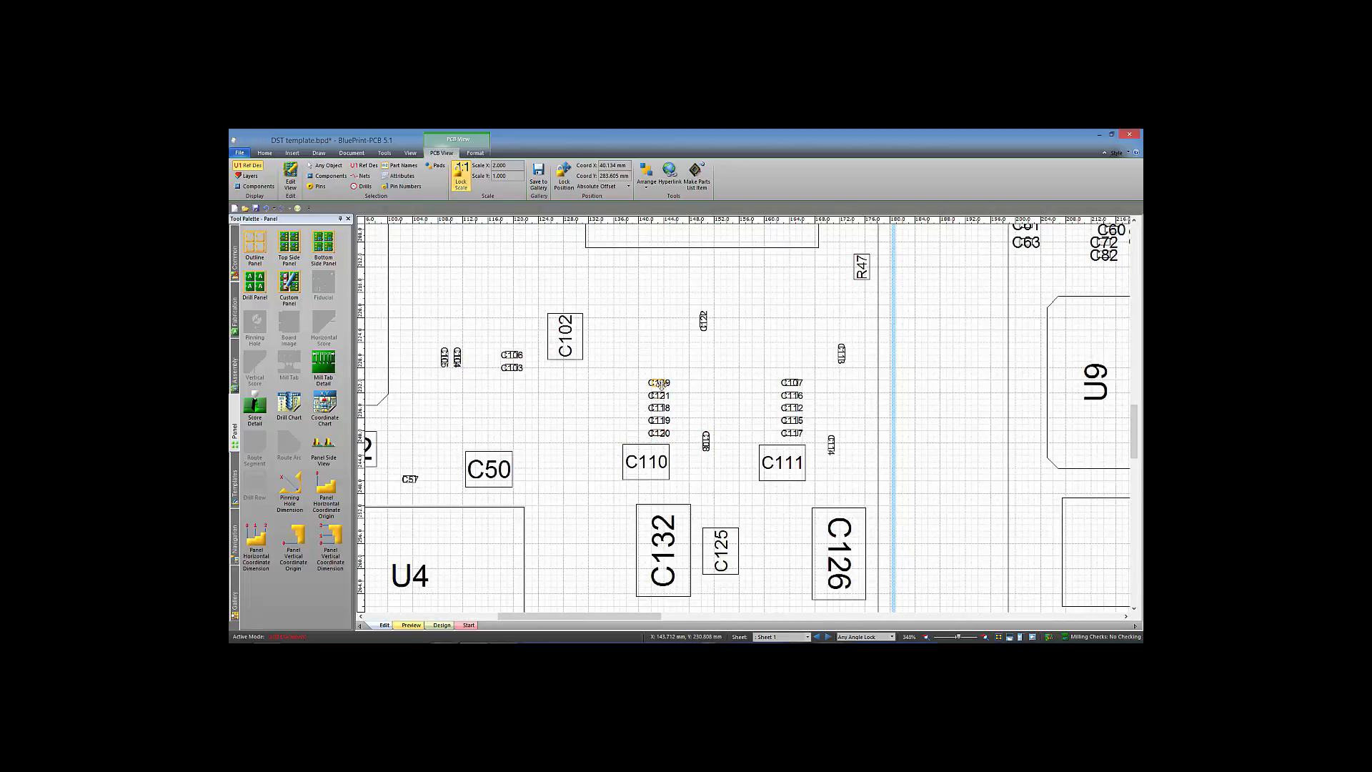
pyautogui.click(364, 165)
pyautogui.moveTo(666, 389); pyautogui.dragTo(687, 381)
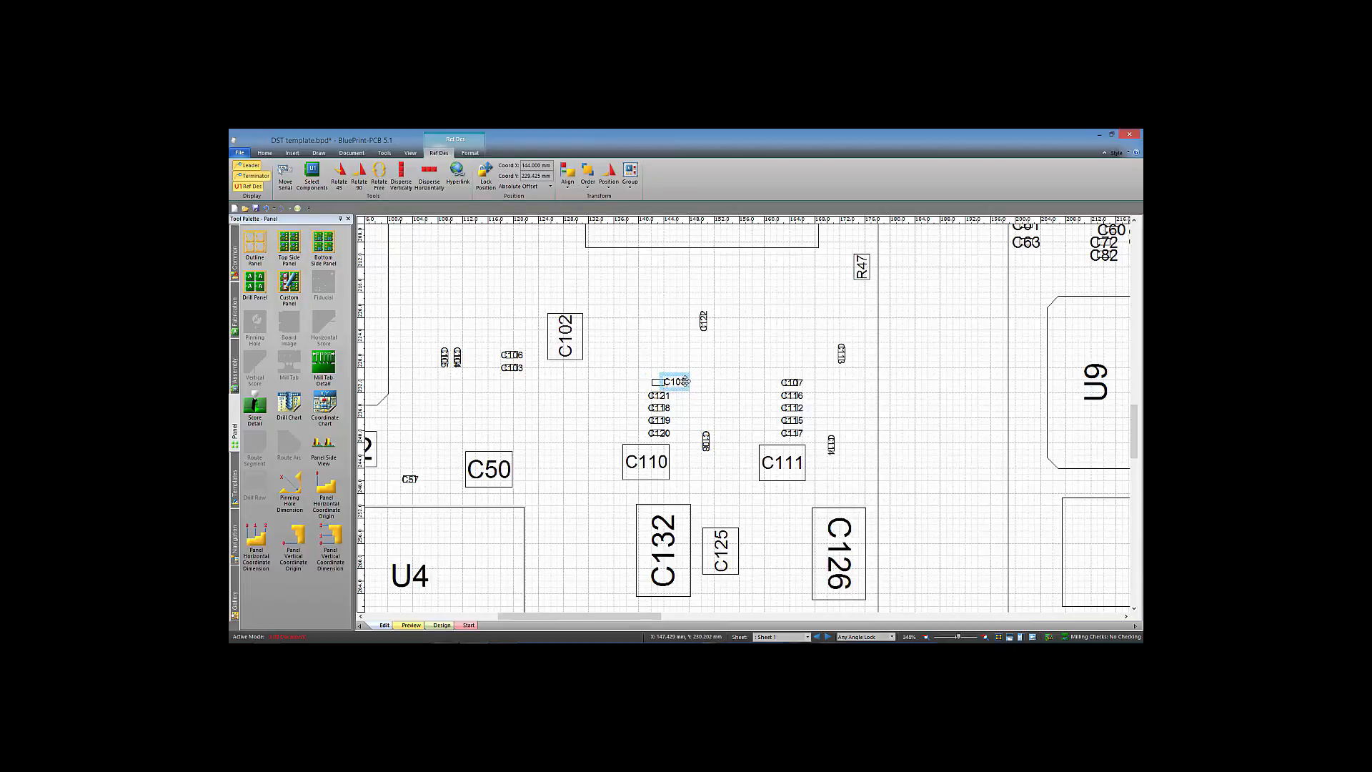
pyautogui.rightClick(686, 381)
pyautogui.click(715, 427)
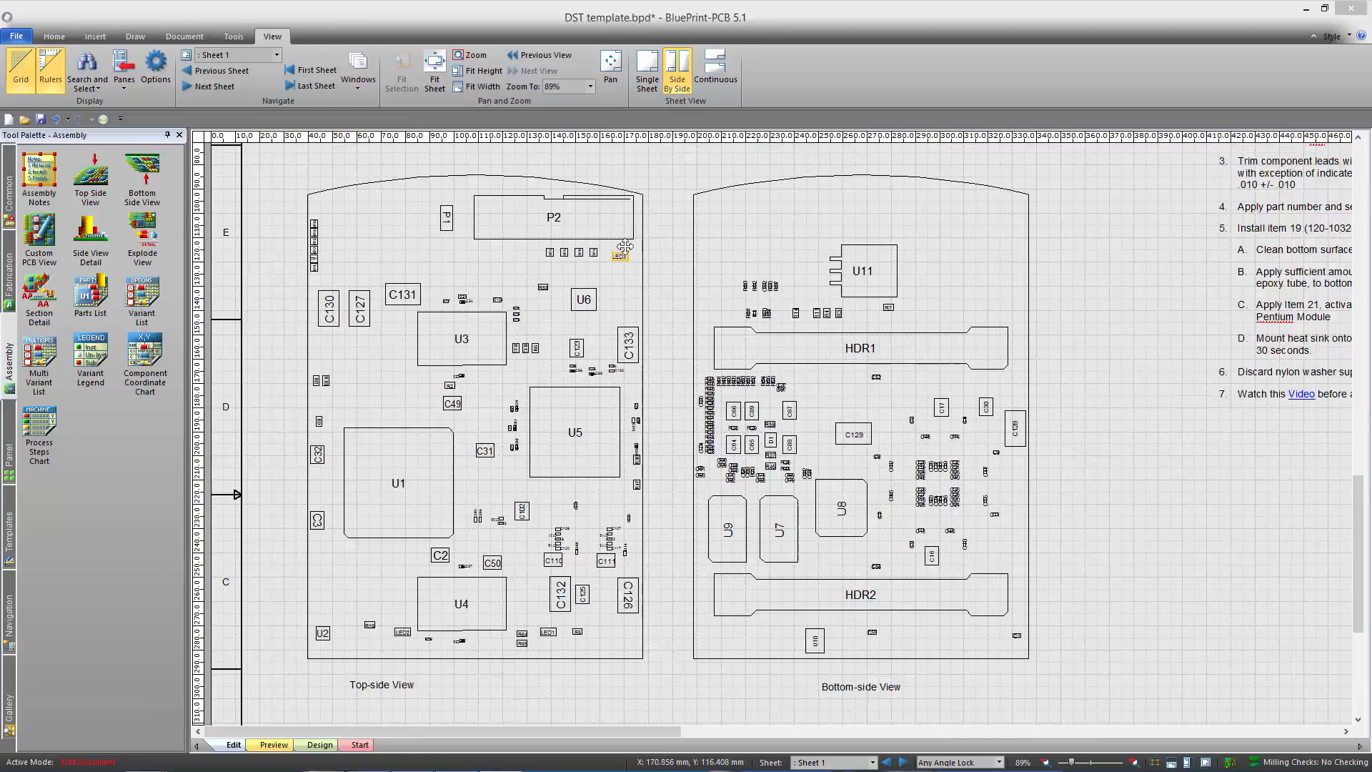
# Step: Open the Top-side View's advanced PCB CAD data customization and show the component list
pyautogui.click(645, 215)
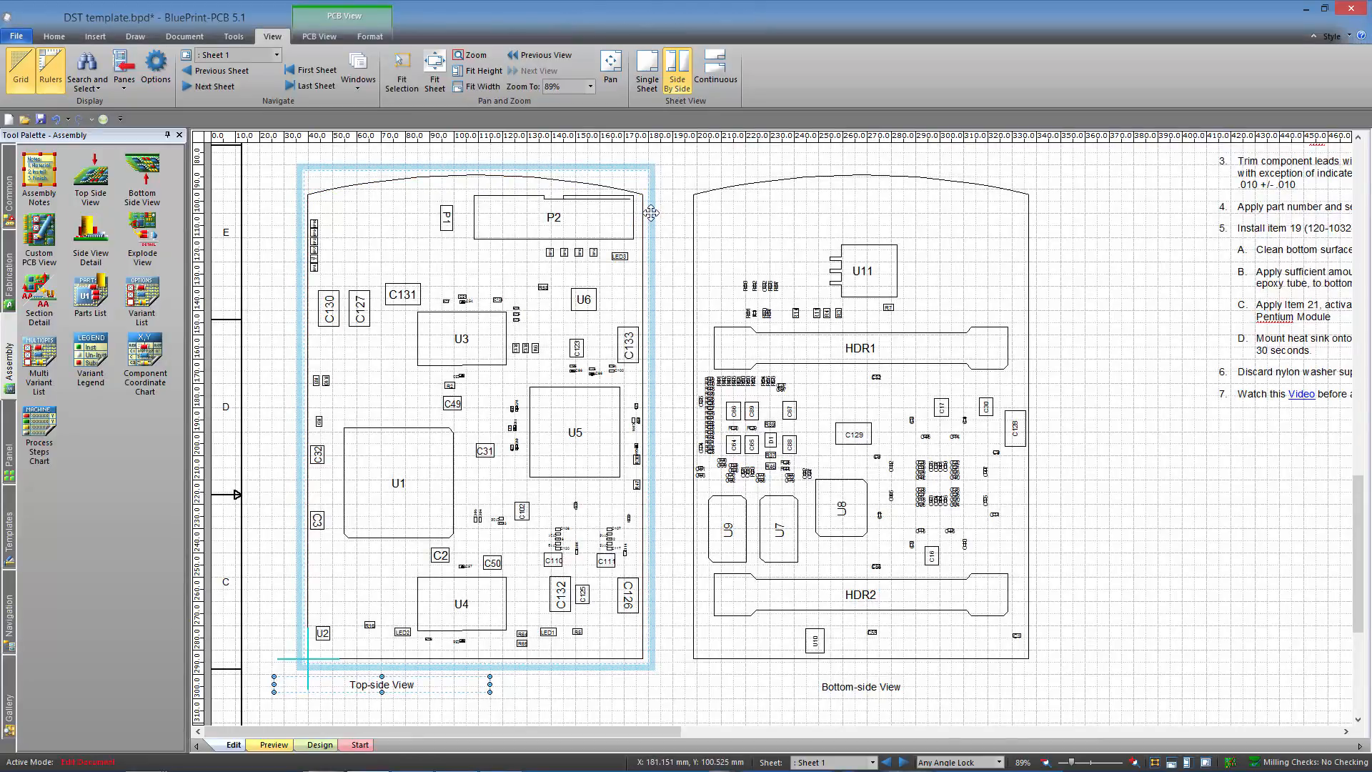
pyautogui.rightClick(650, 212)
pyautogui.click(713, 559)
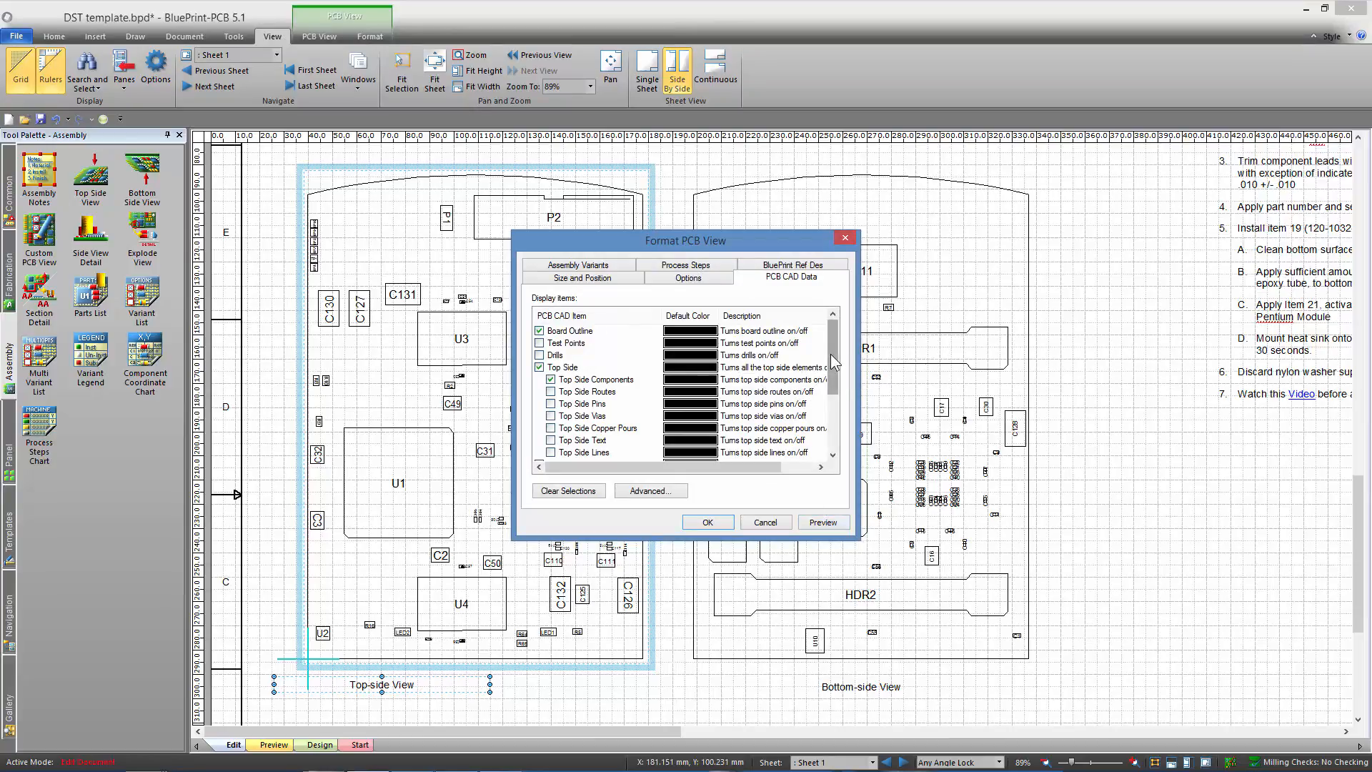
pyautogui.click(642, 495)
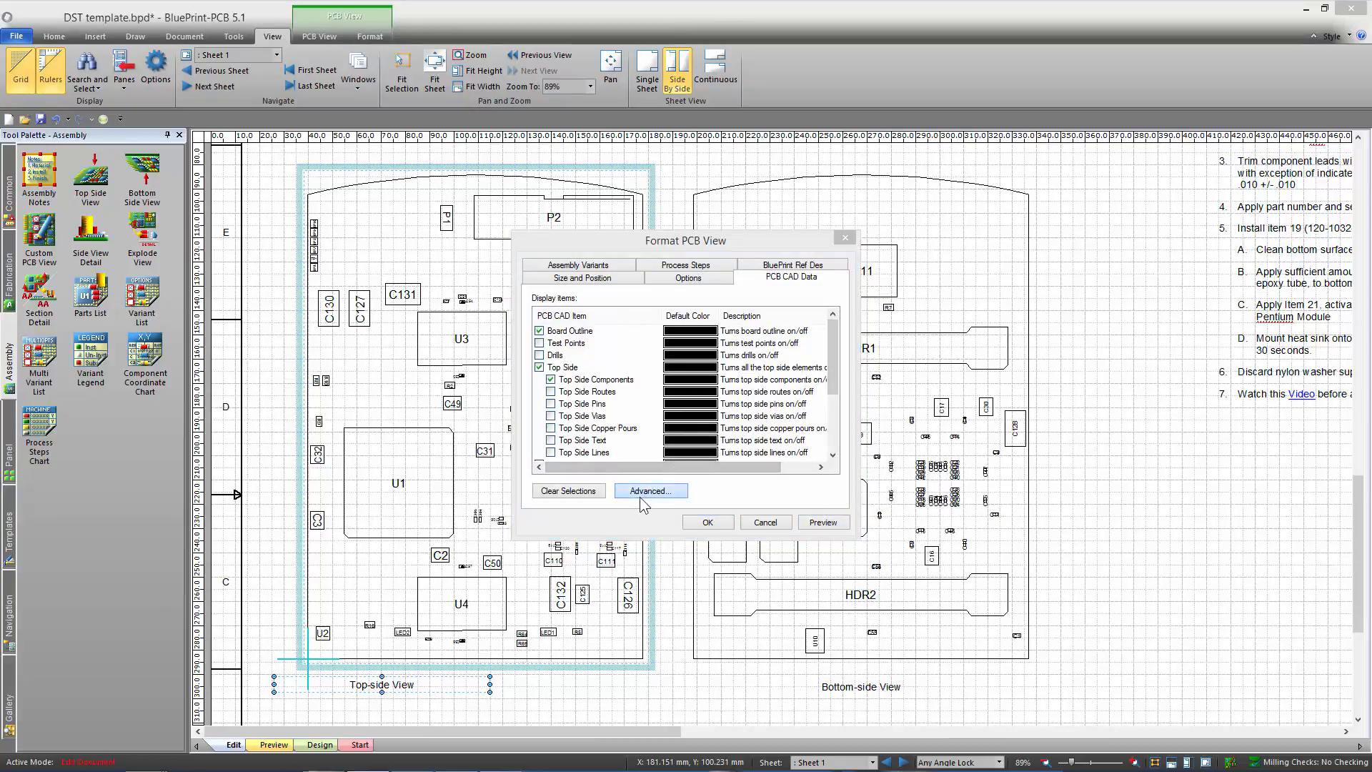
pyautogui.moveTo(625, 203); pyautogui.dragTo(1118, 200)
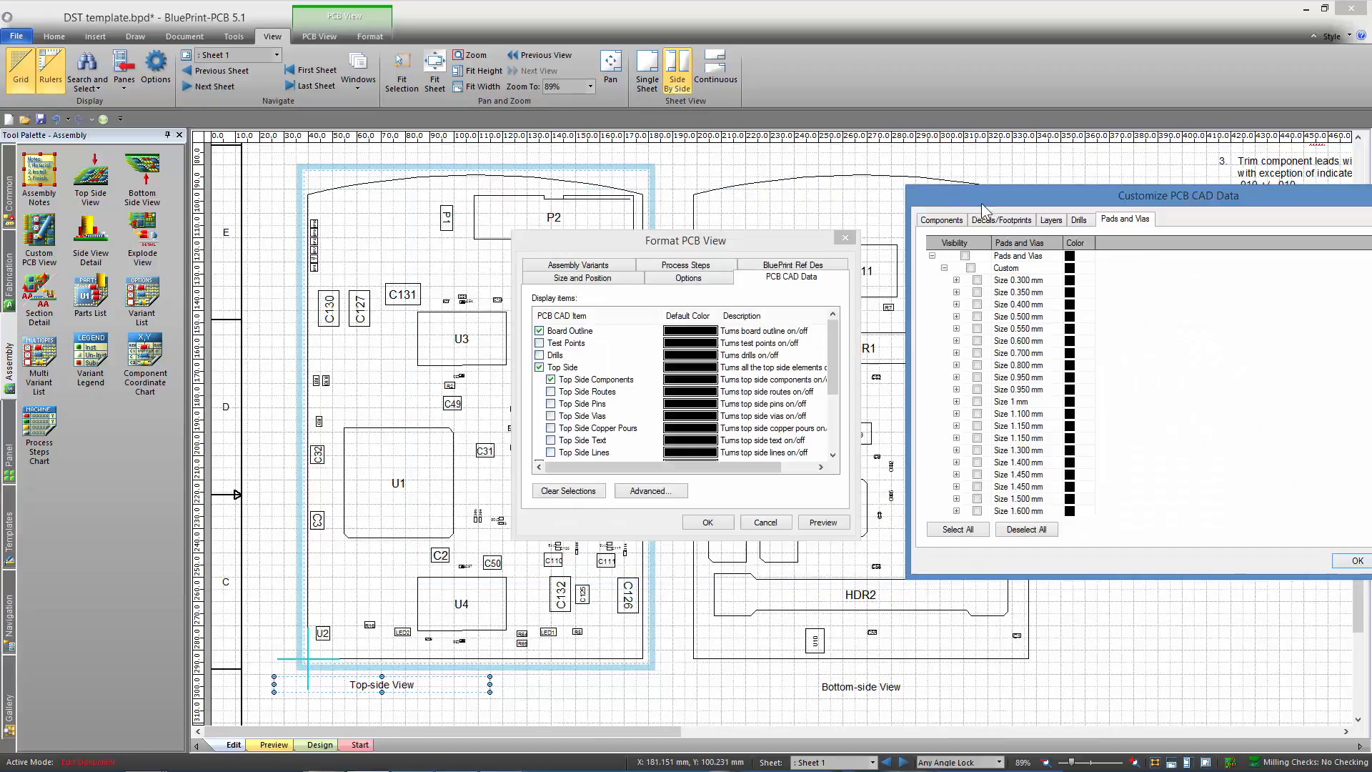
pyautogui.click(936, 220)
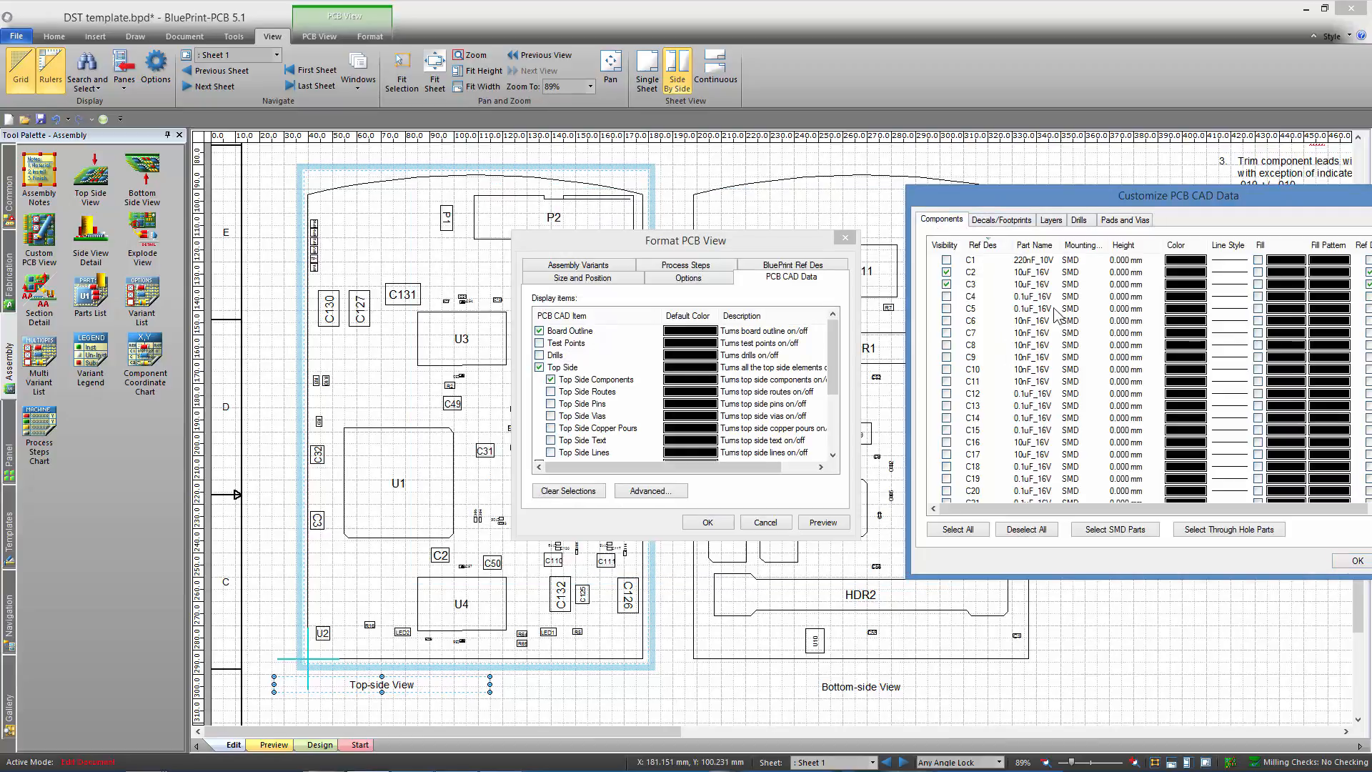
# Step: Sort the components by reference designator, select U1 through U6 and give them a turquoise fill
pyautogui.click(985, 246)
pyautogui.click(975, 321)
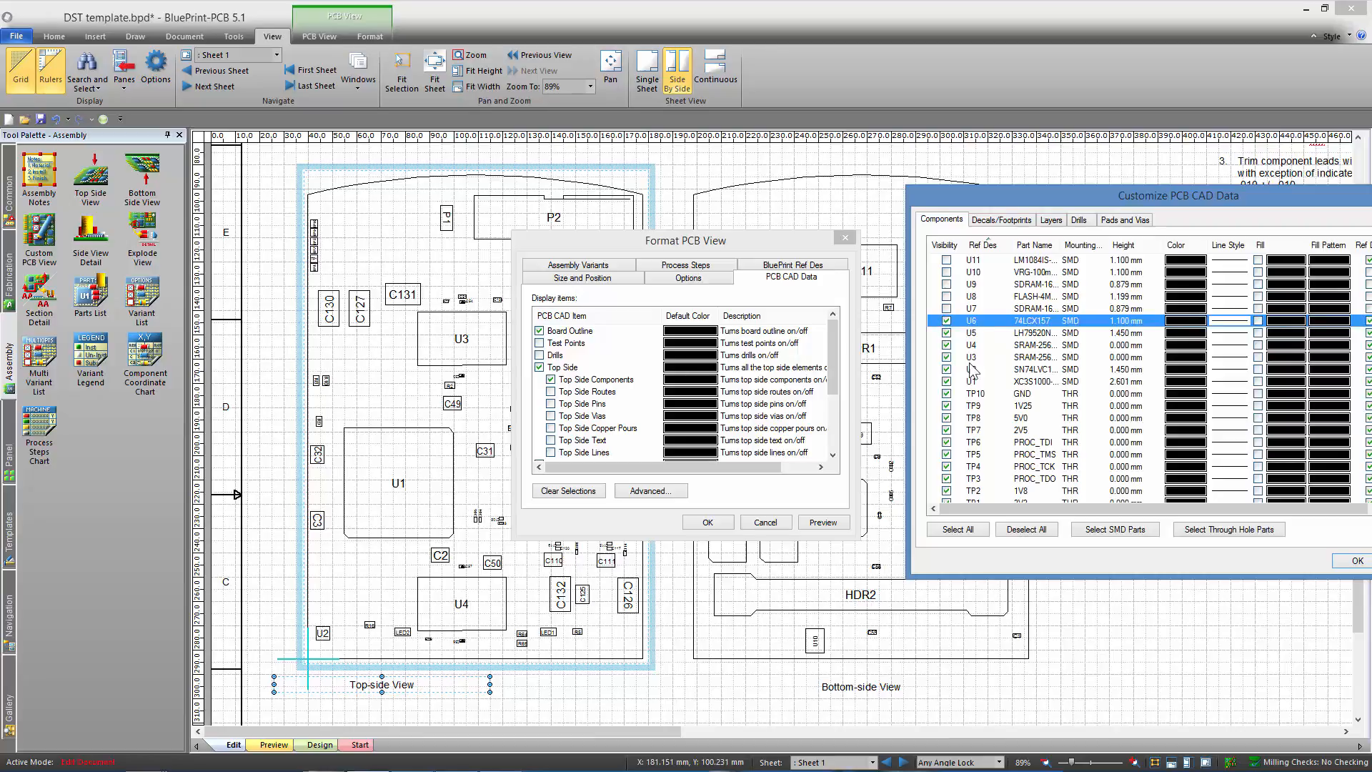
pyautogui.keyDown('shift'); pyautogui.click(970, 382); pyautogui.keyUp('shift')
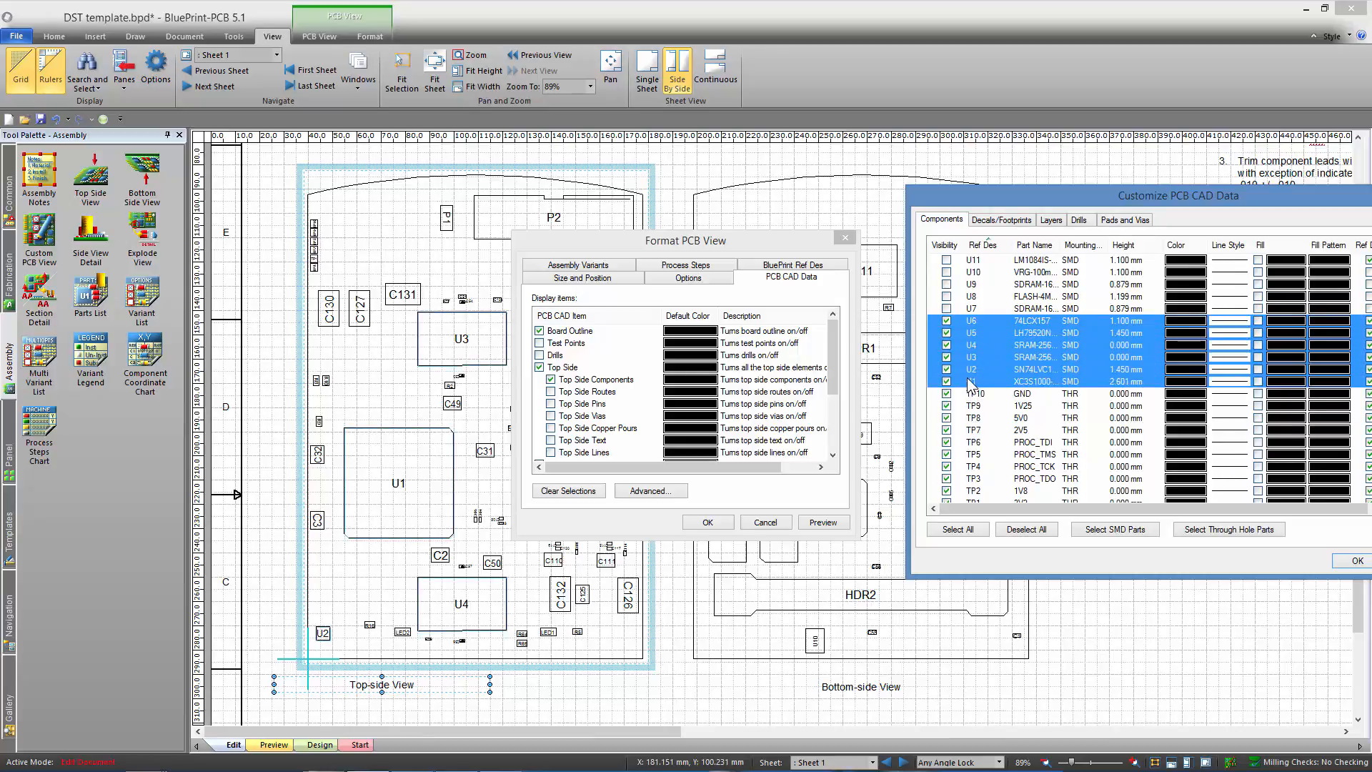
pyautogui.moveTo(1121, 196); pyautogui.dragTo(982, 186)
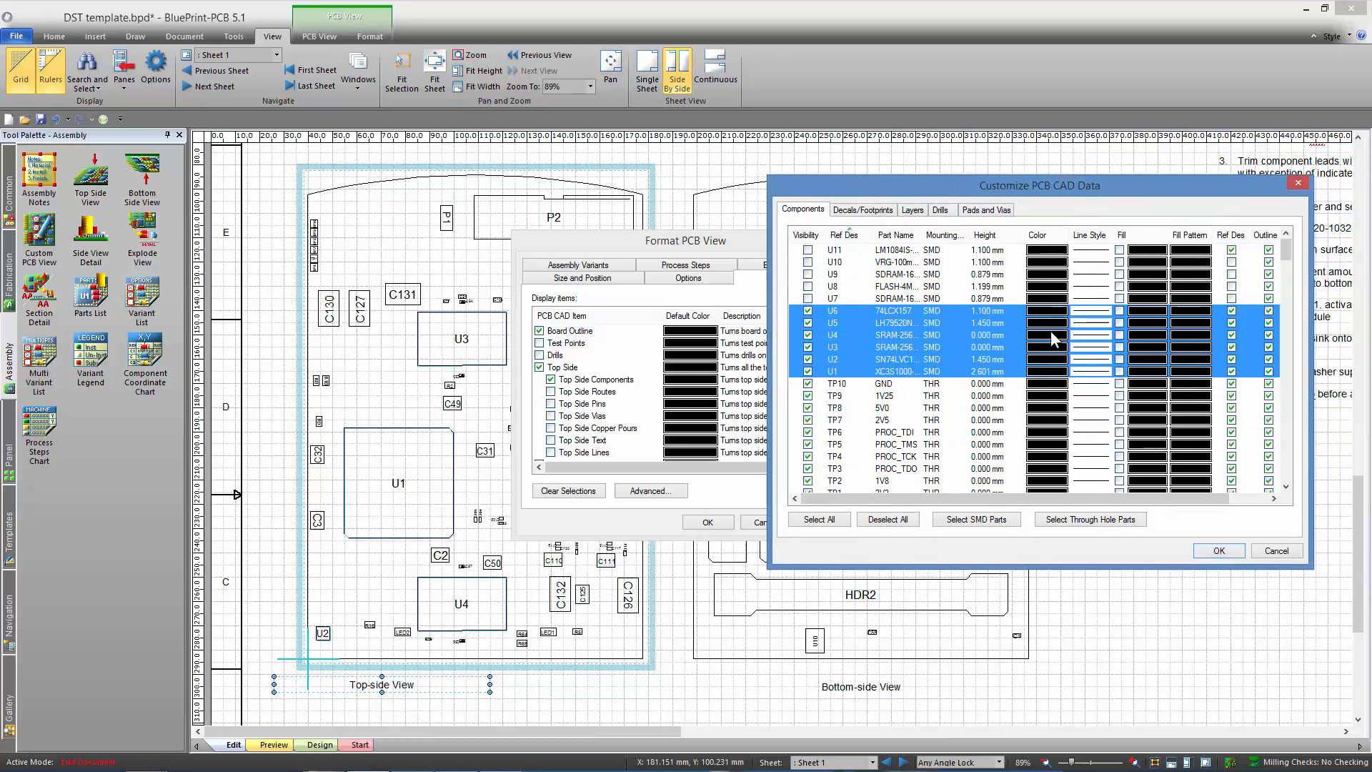
pyautogui.click(1119, 311)
pyautogui.click(1160, 311)
pyautogui.click(1198, 354)
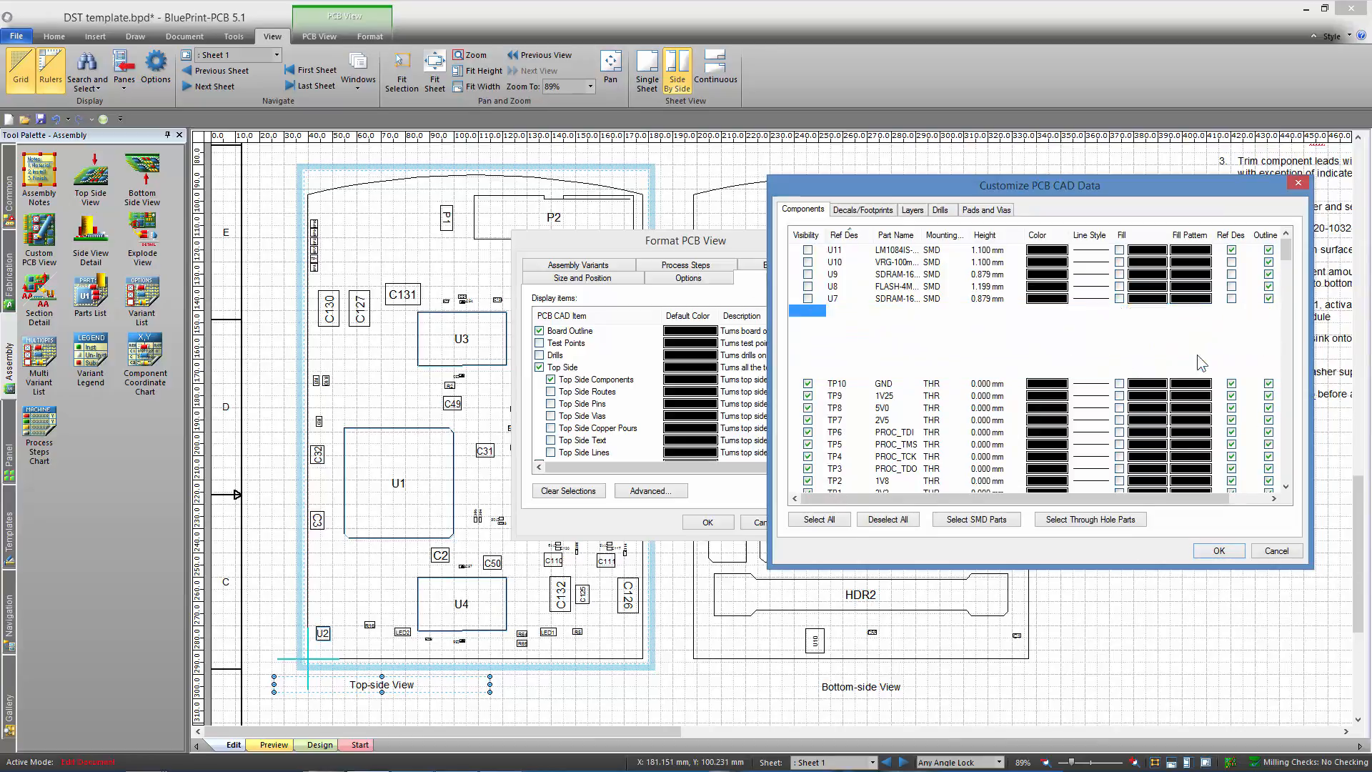
# Step: Set a grid fill pattern for U1 through U6, preview it and apply the formatting to the Top-side View
pyautogui.click(1190, 311)
pyautogui.click(1207, 312)
pyautogui.click(1201, 371)
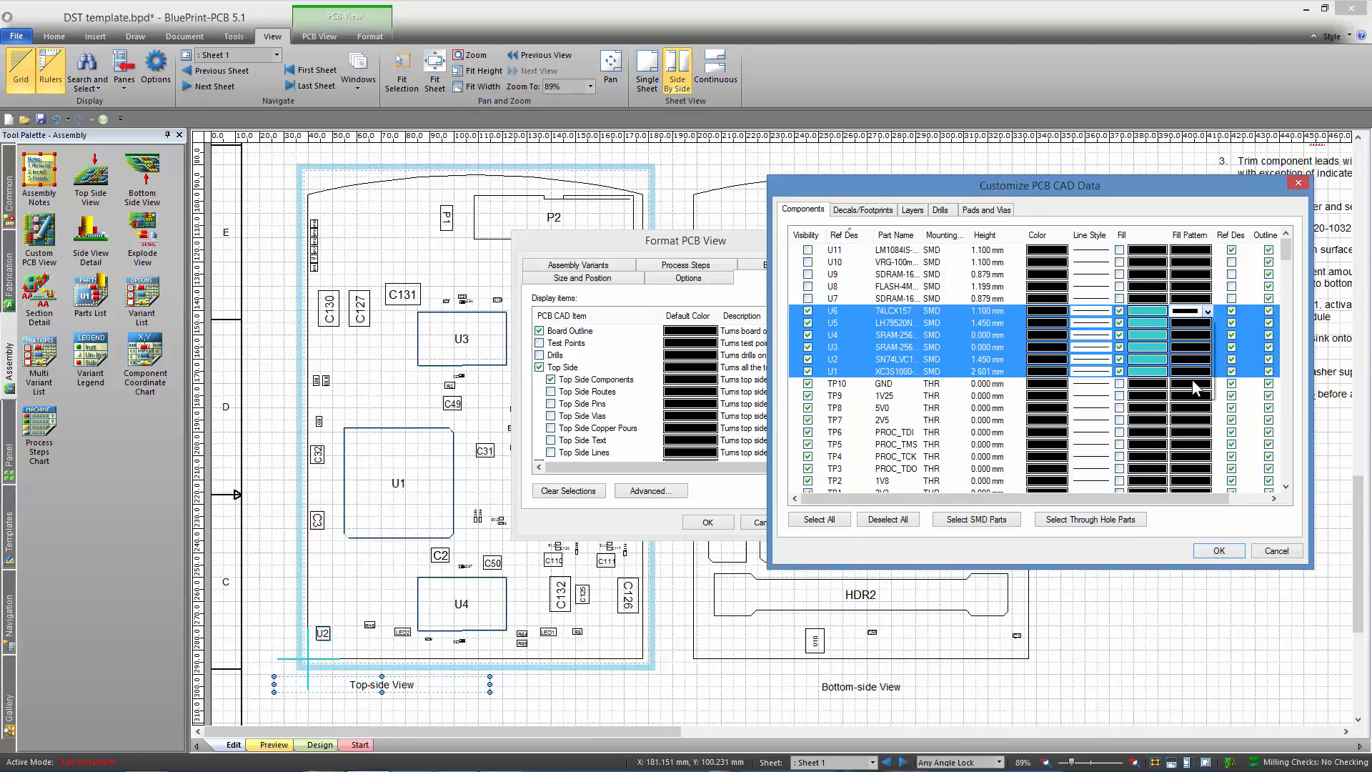
pyautogui.click(1218, 550)
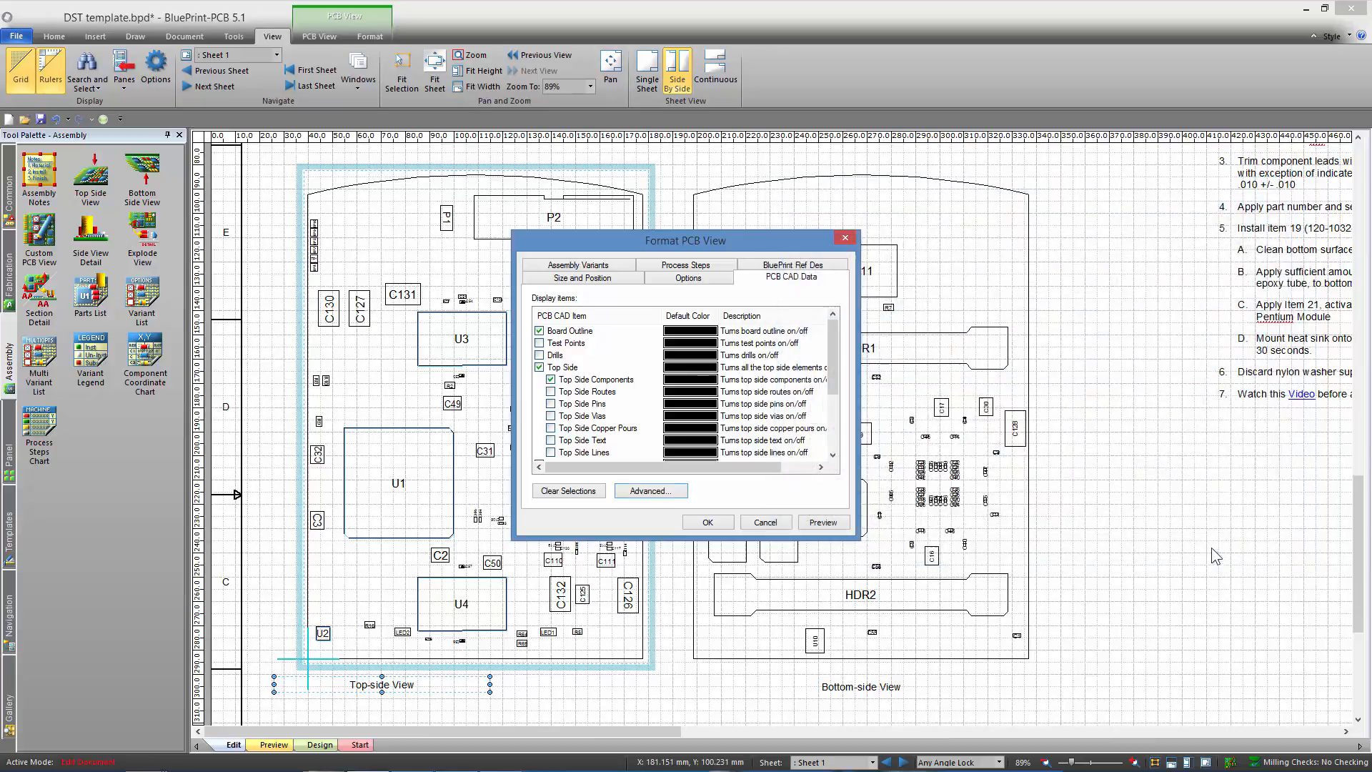
pyautogui.click(822, 524)
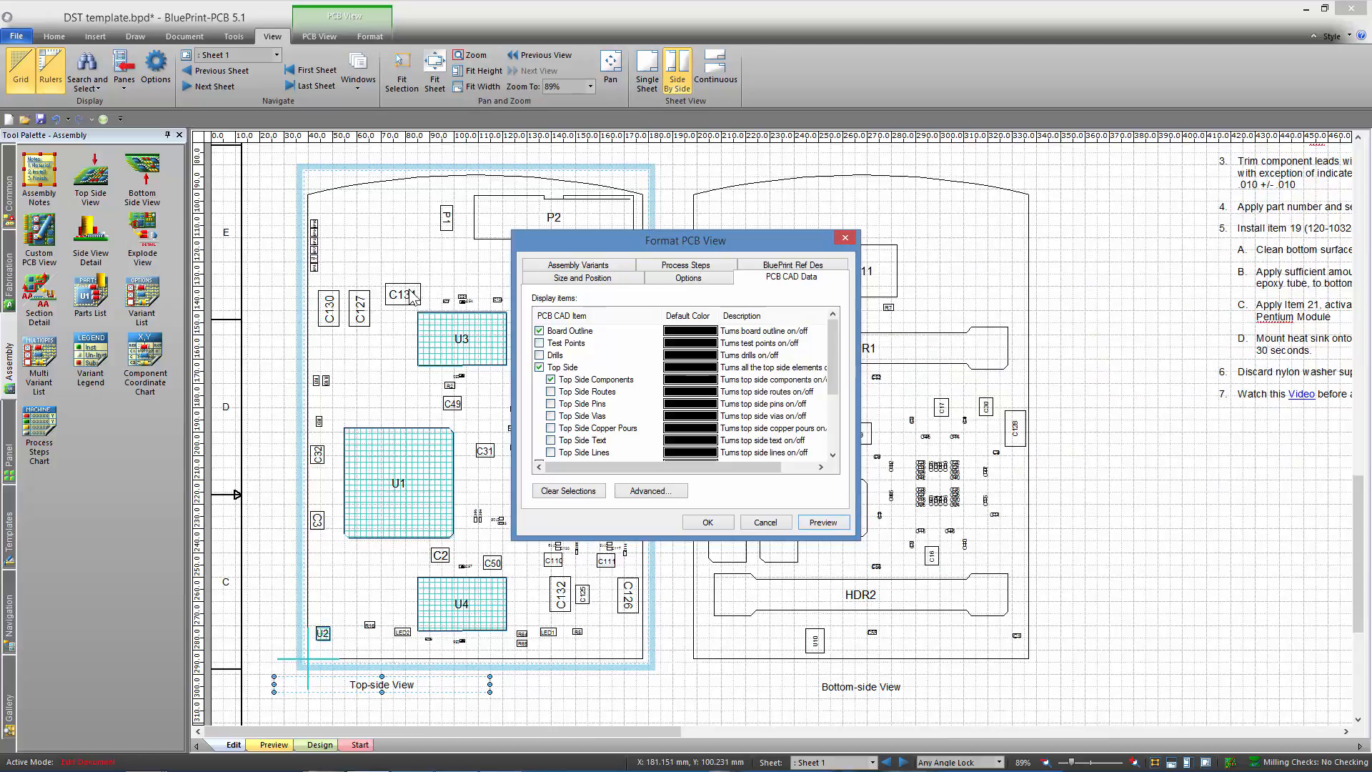
pyautogui.click(707, 522)
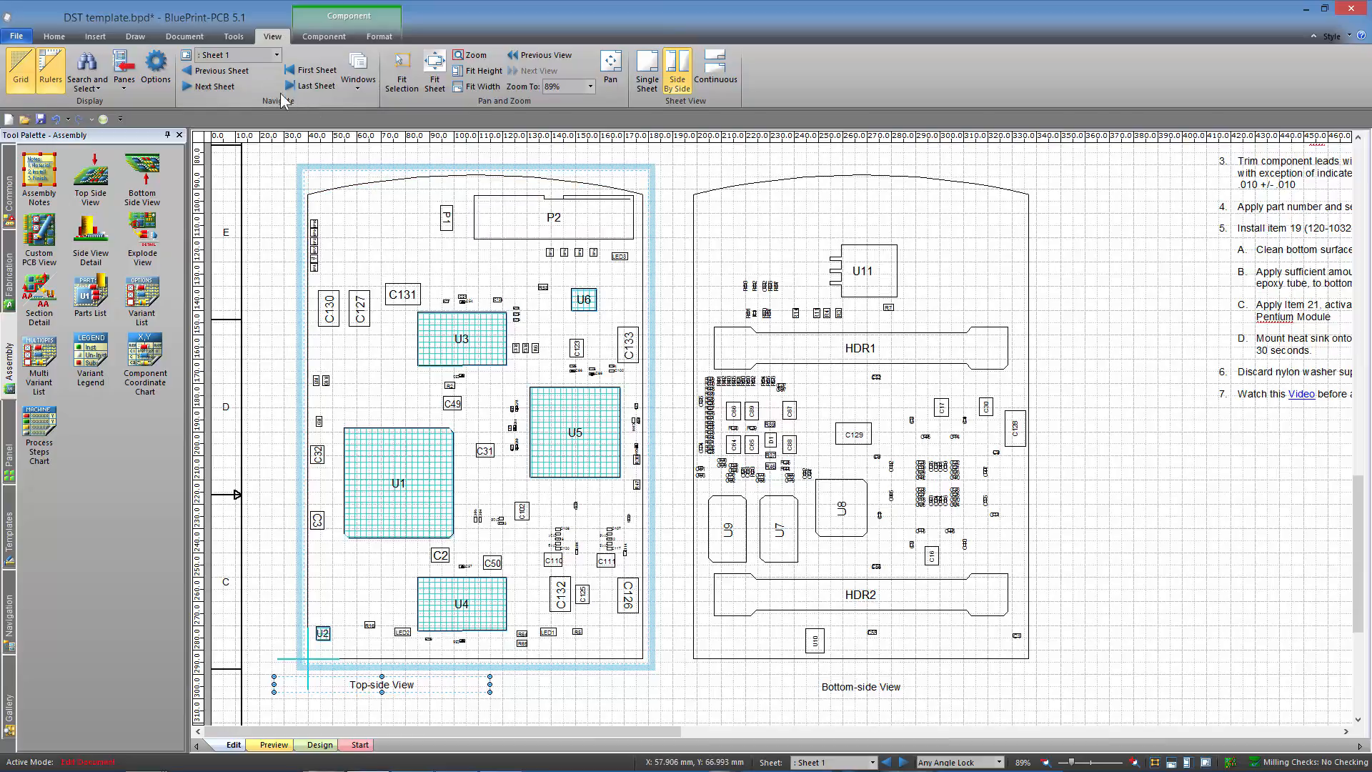
# Step: Show the PCB View Format pane and select all listed components from C1 to U11
pyautogui.click(124, 78)
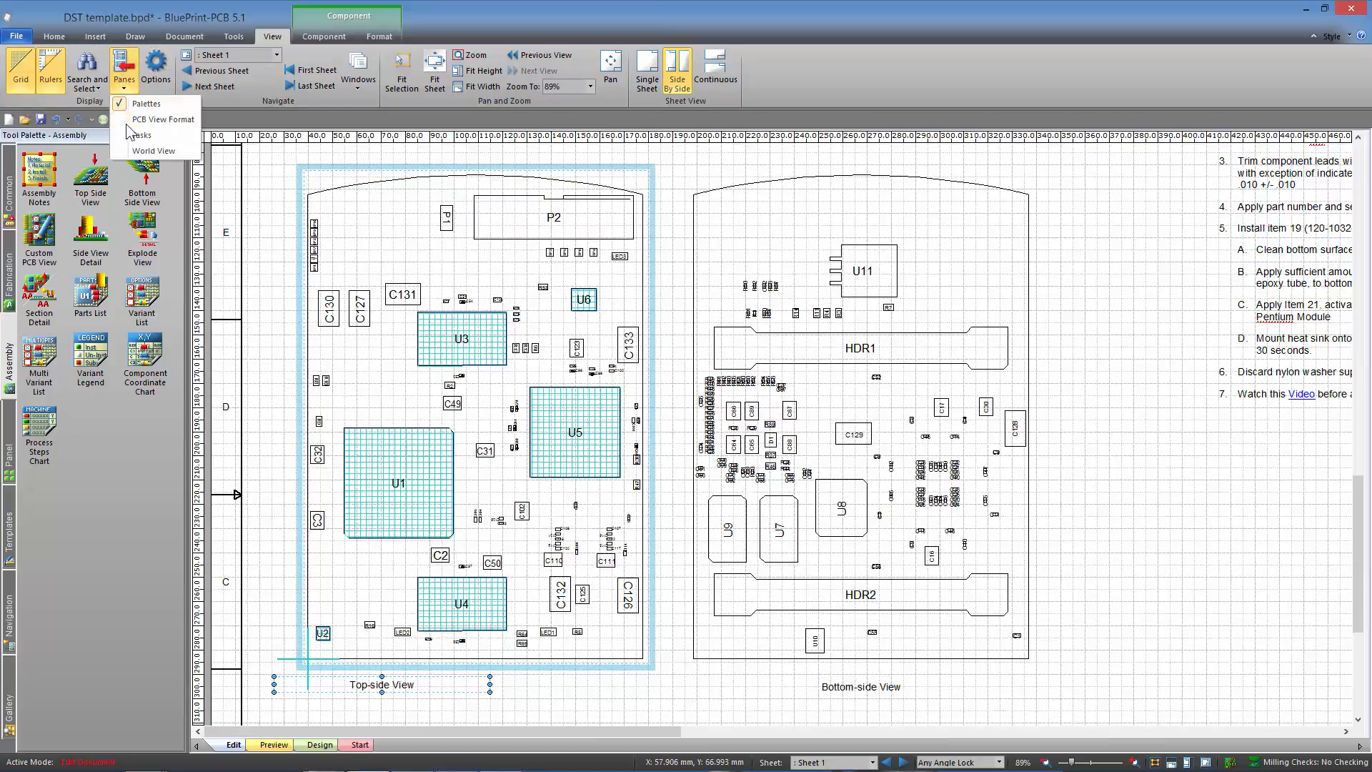
pyautogui.click(163, 119)
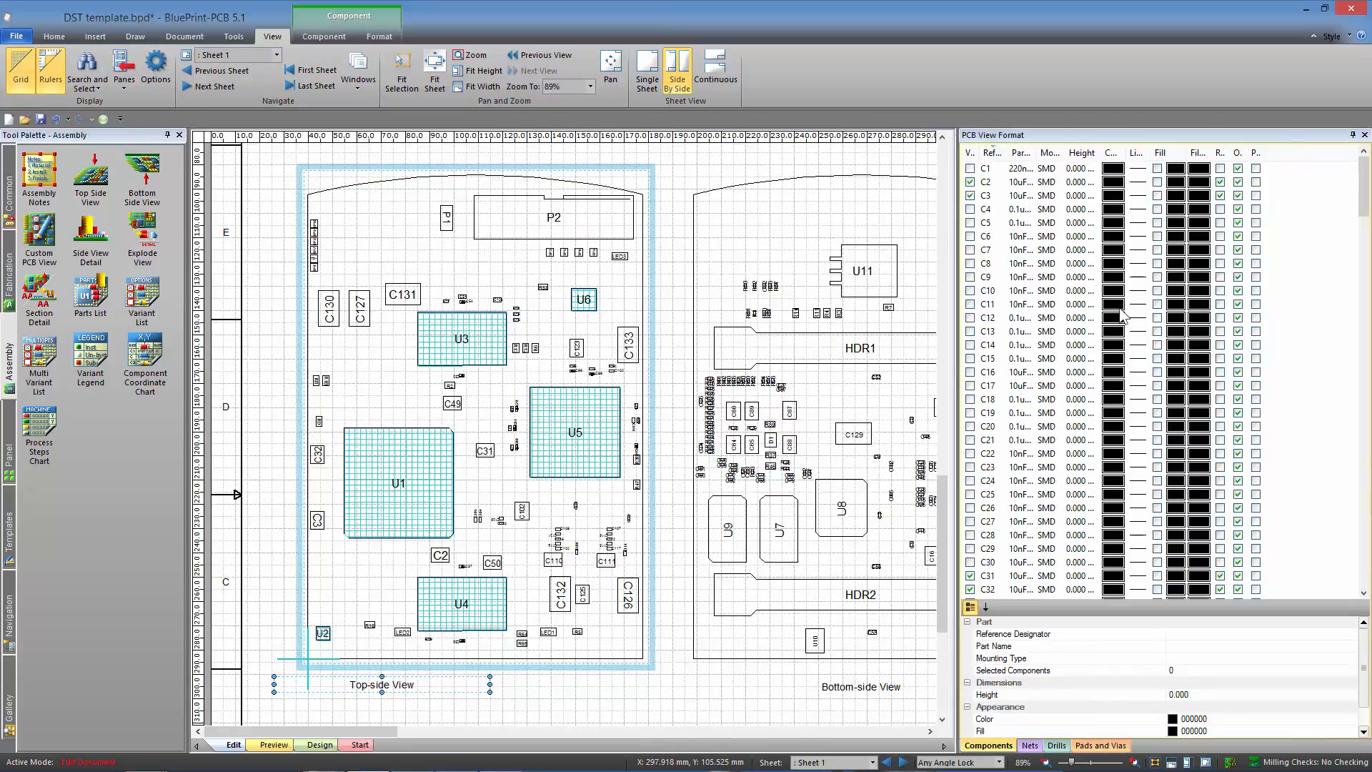
pyautogui.click(990, 169)
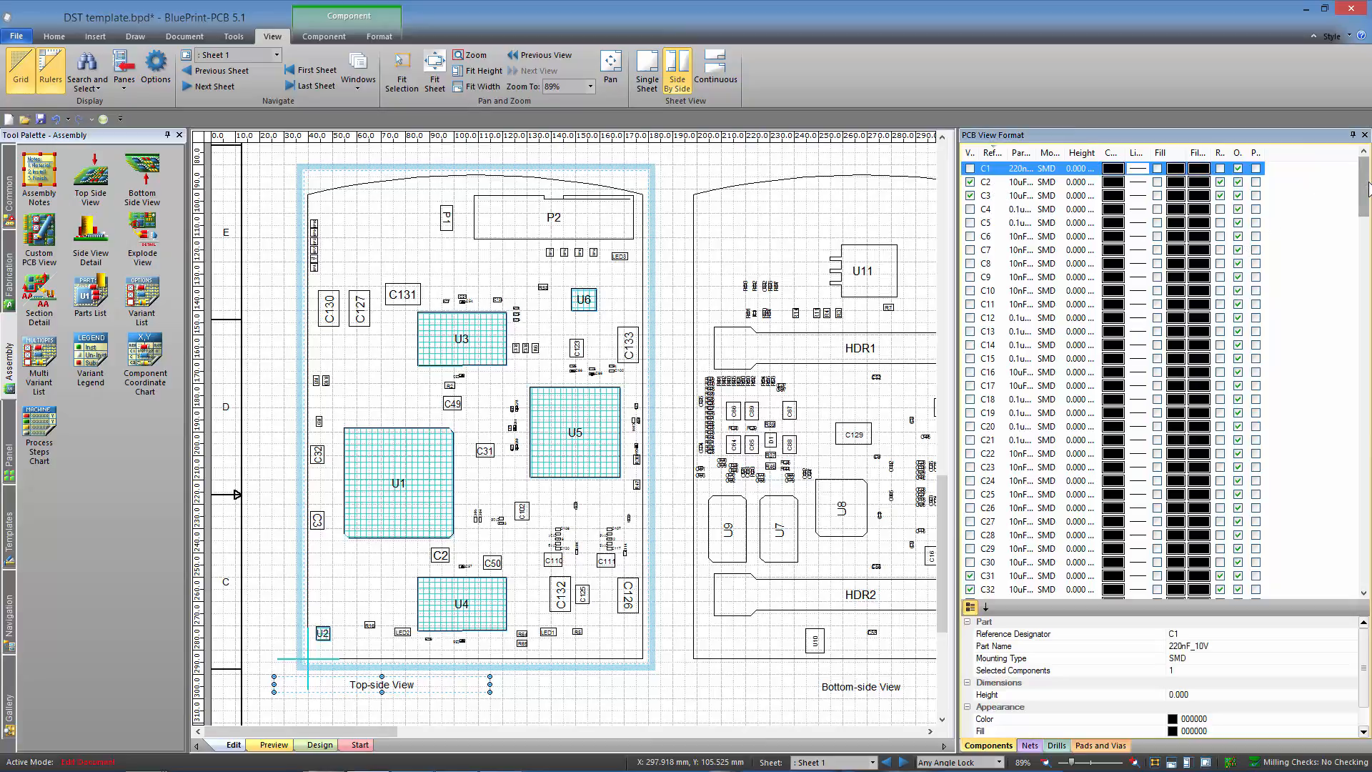
pyautogui.click(1362, 307)
pyautogui.moveTo(1360, 300); pyautogui.dragTo(1356, 594)
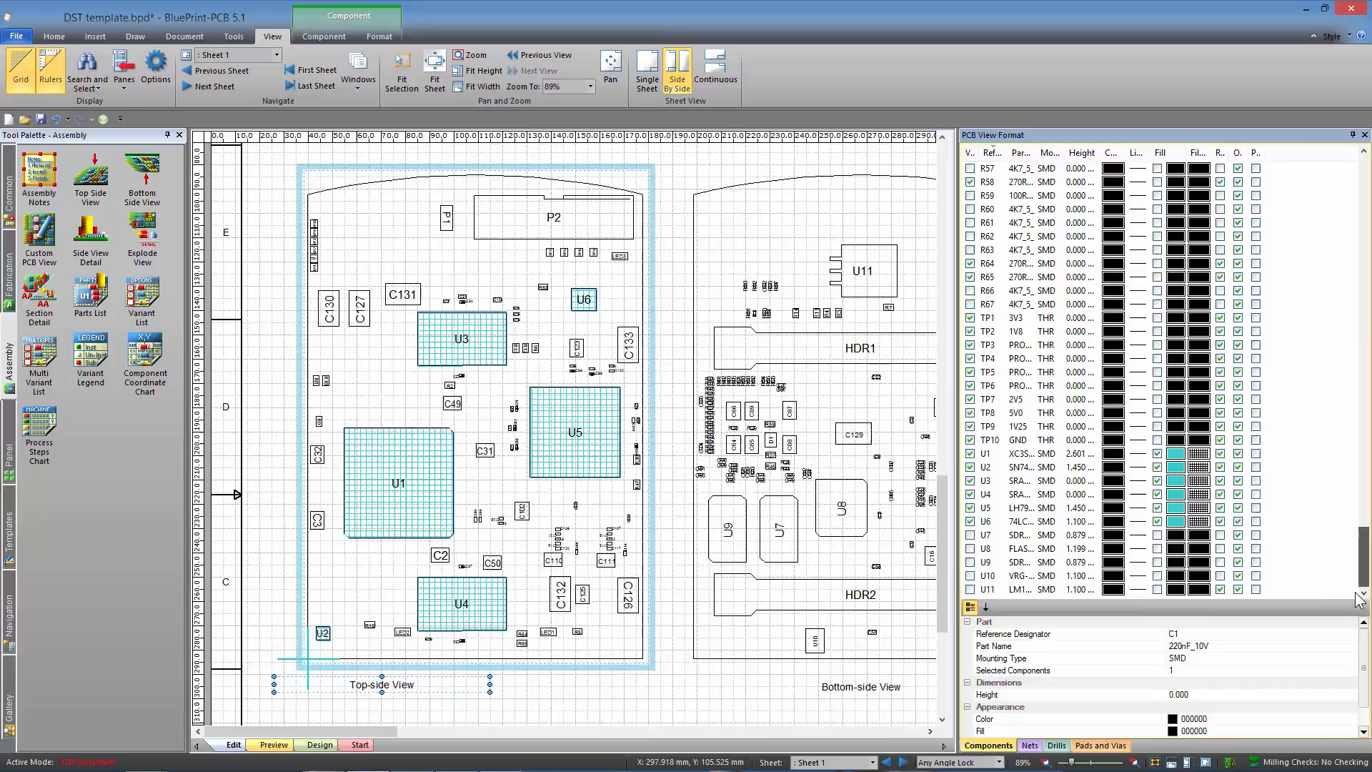
pyautogui.keyDown('shift'); pyautogui.click(1027, 591); pyautogui.keyUp('shift')
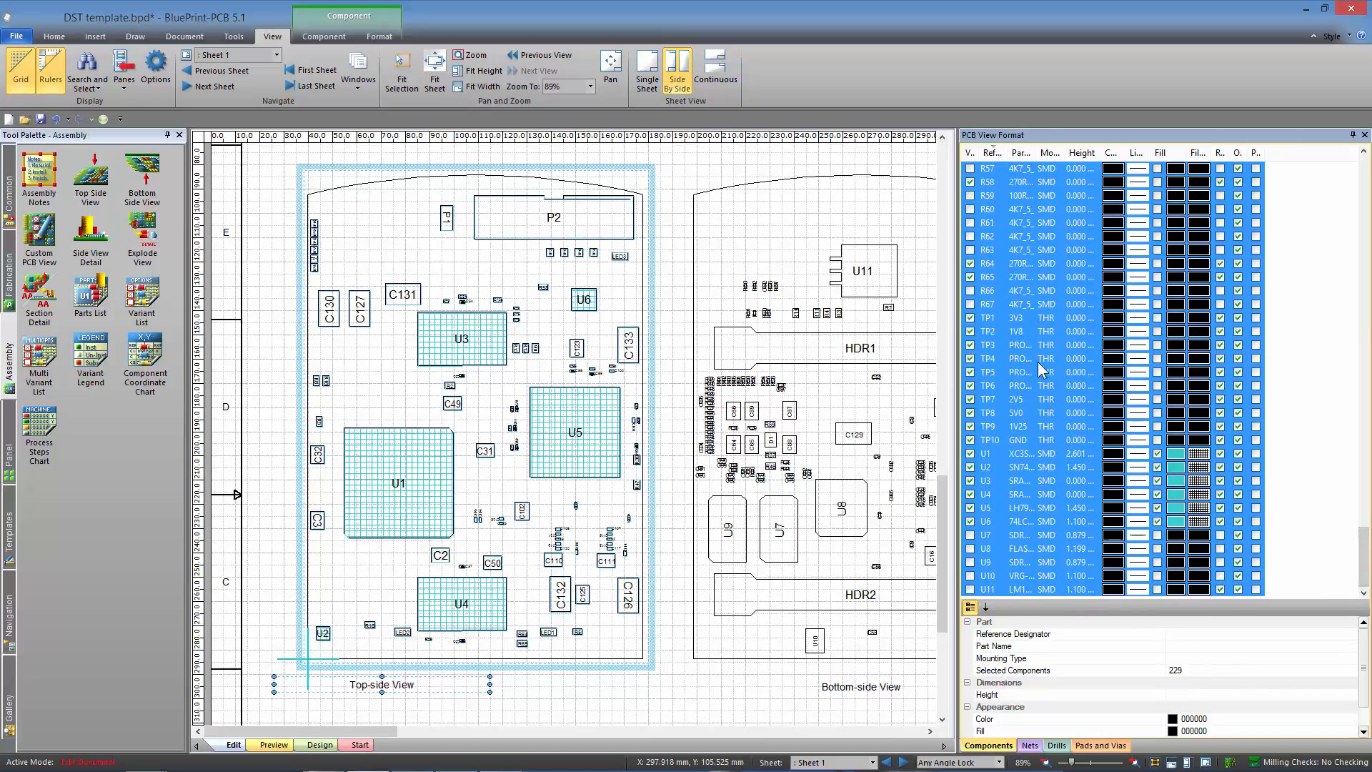
# Step: Mark pin 1 of all selected components with red square markers through their component properties
pyautogui.rightClick(1025, 297)
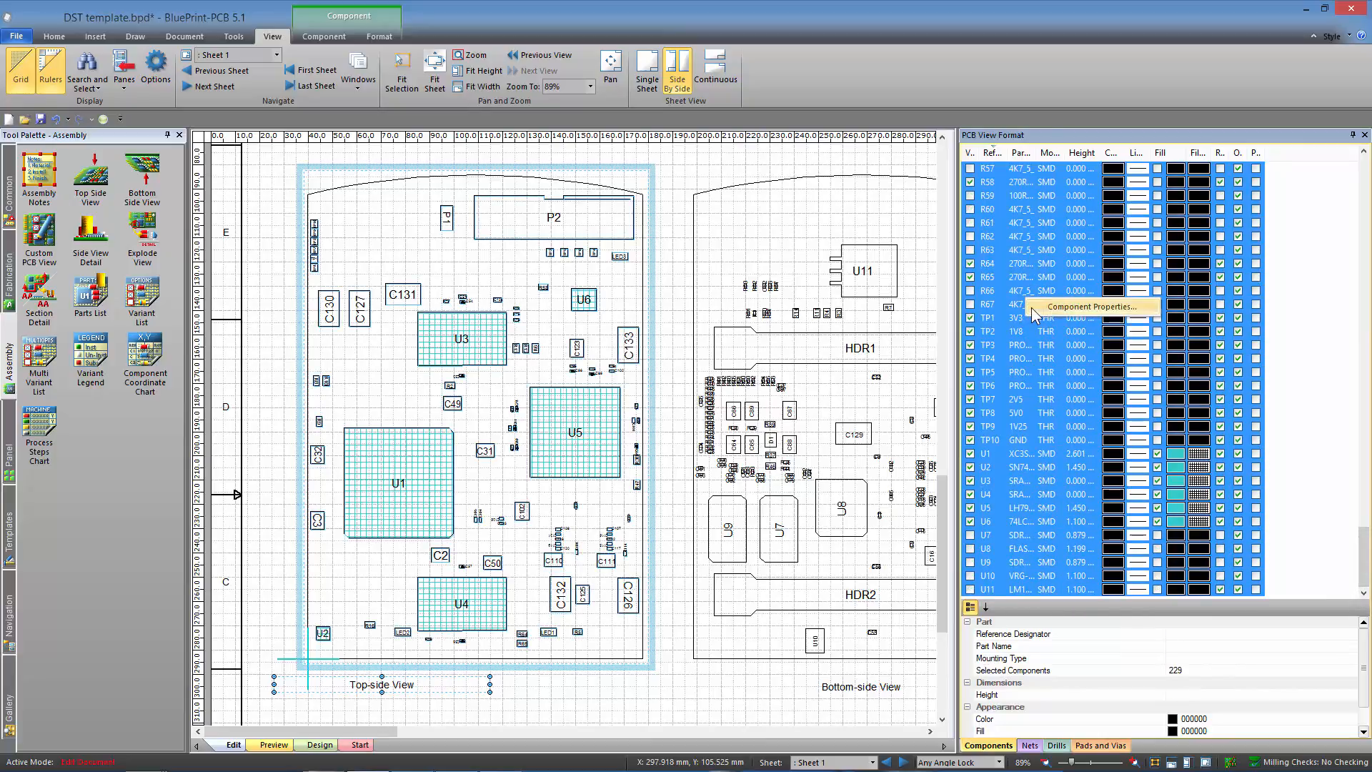
pyautogui.click(1093, 309)
pyautogui.moveTo(687, 151); pyautogui.dragTo(978, 149)
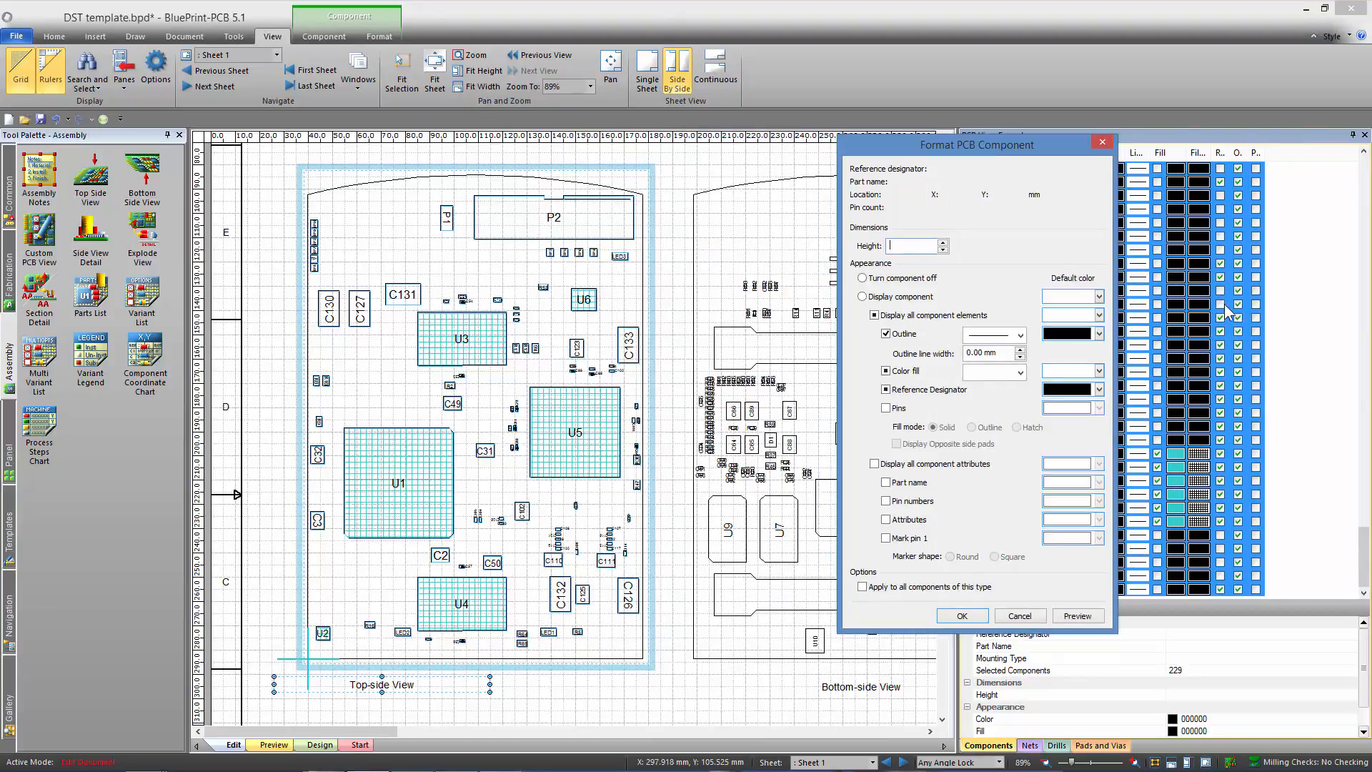
pyautogui.click(886, 538)
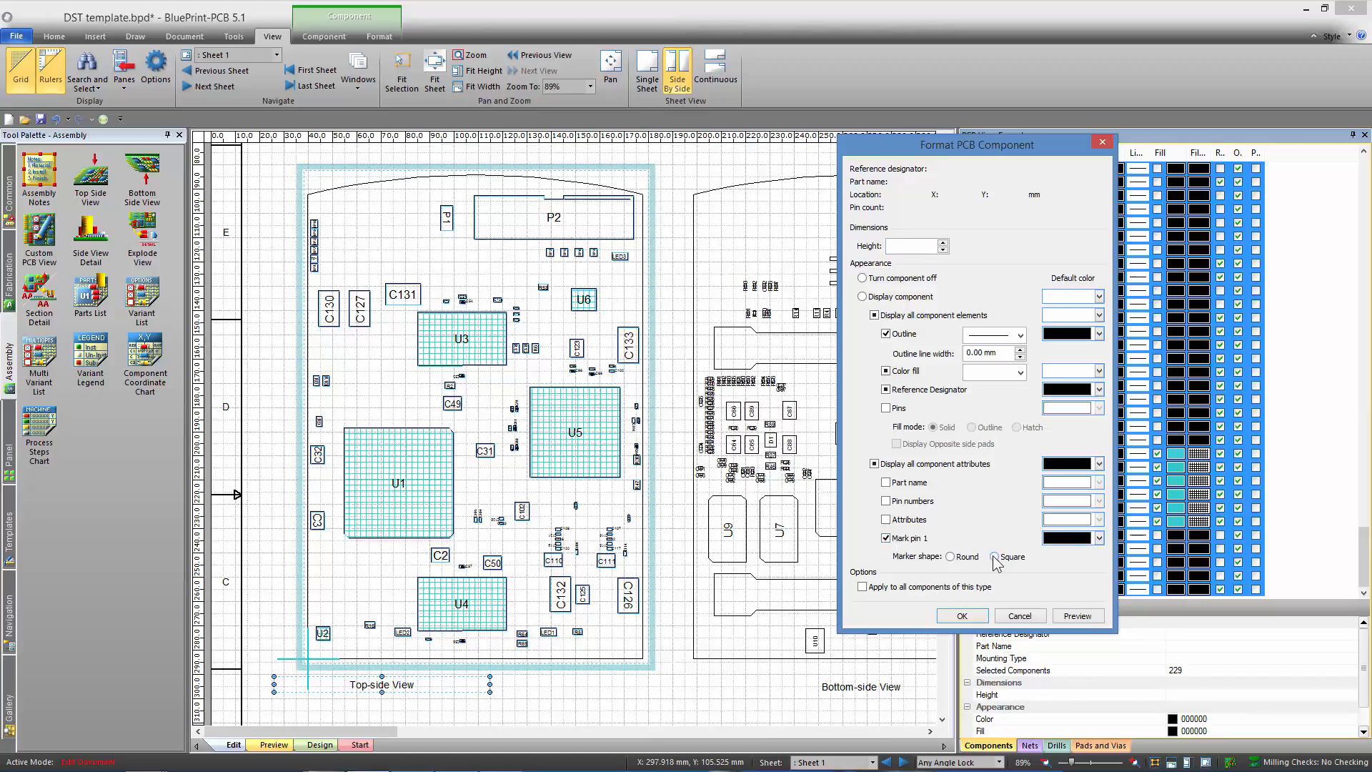
pyautogui.click(995, 557)
pyautogui.click(1100, 539)
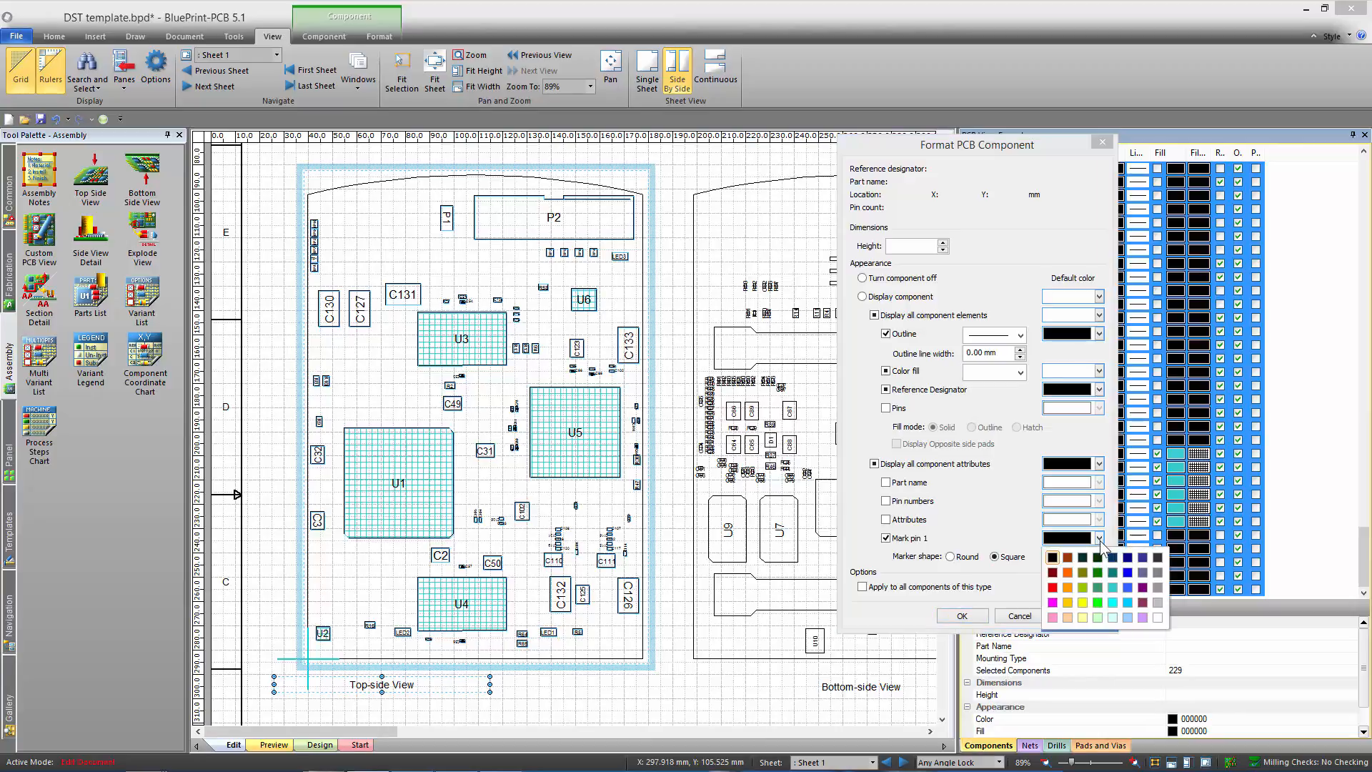
pyautogui.click(1055, 587)
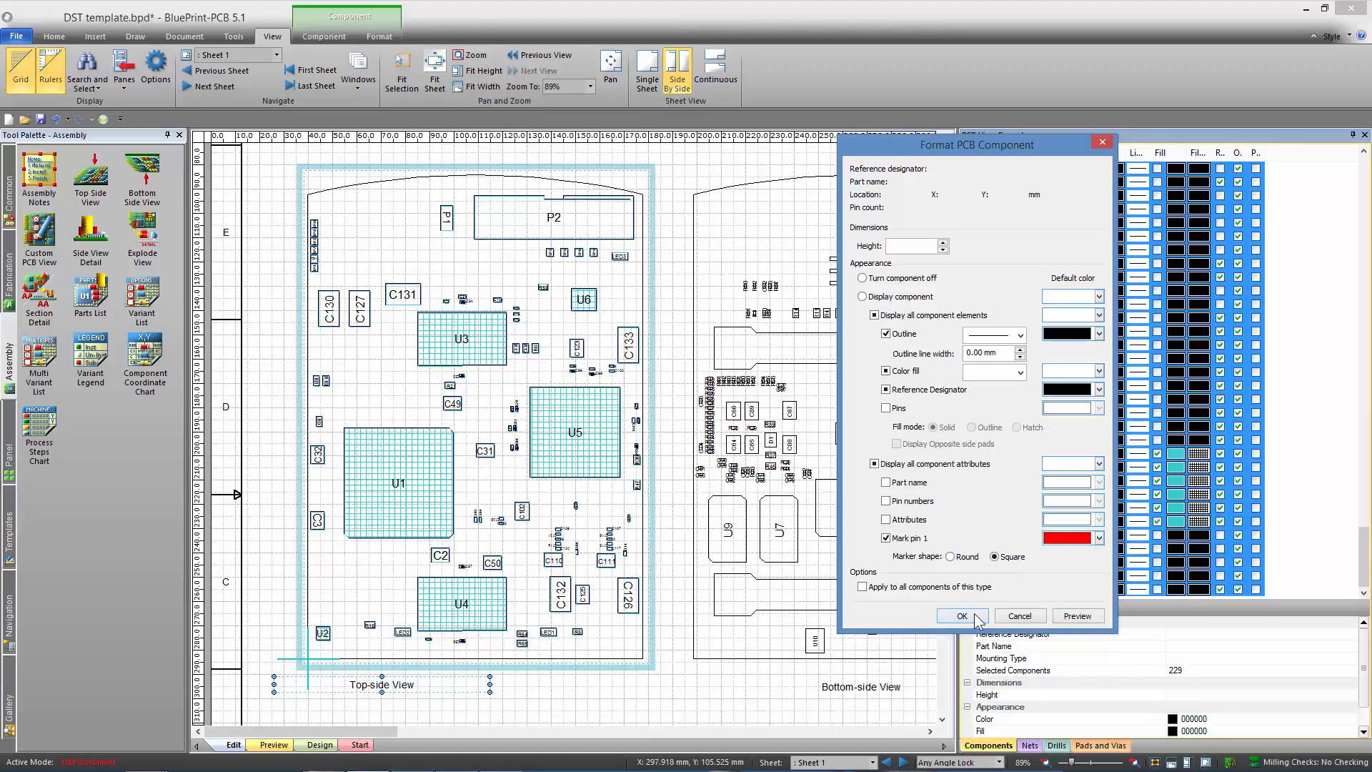
pyautogui.click(976, 619)
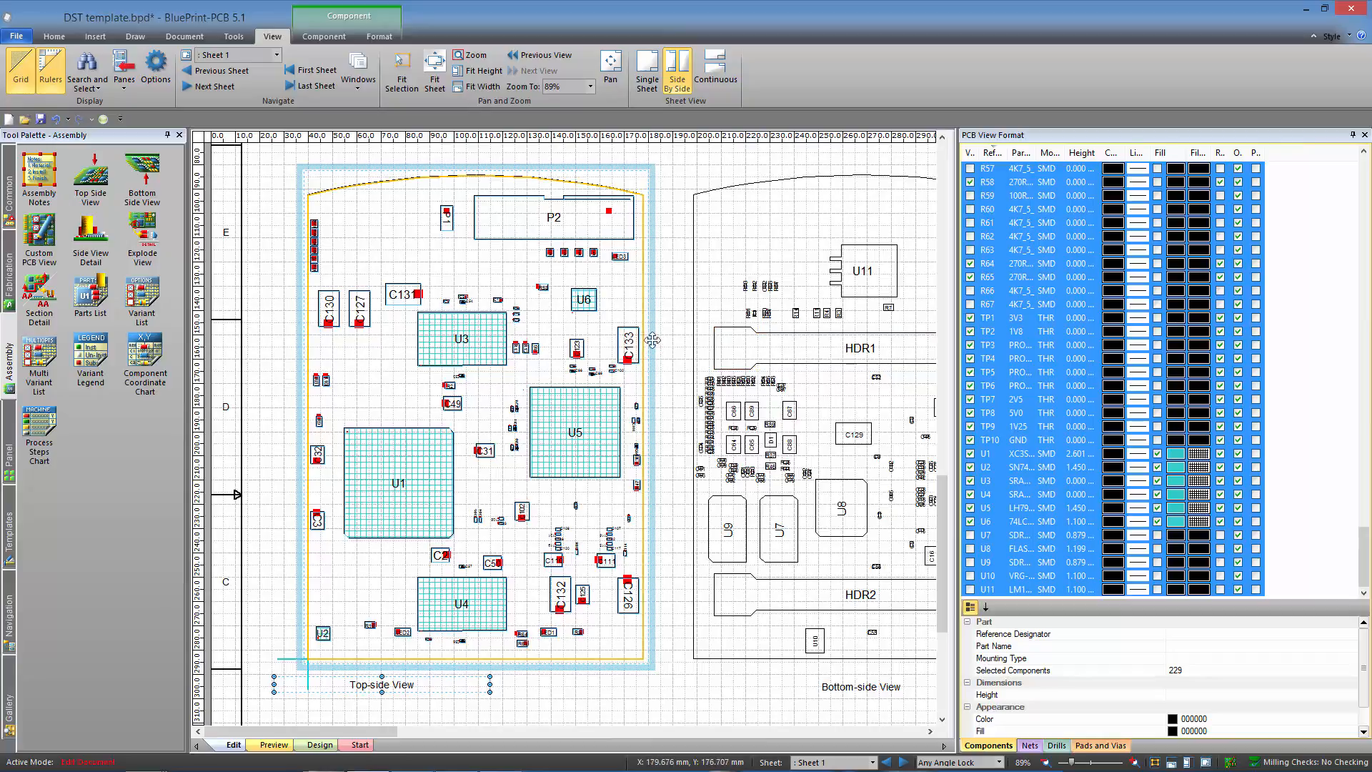
# Step: Select the Bottom-side View and review its format lists for nets, drills, and pads and vias
pyautogui.click(688, 222)
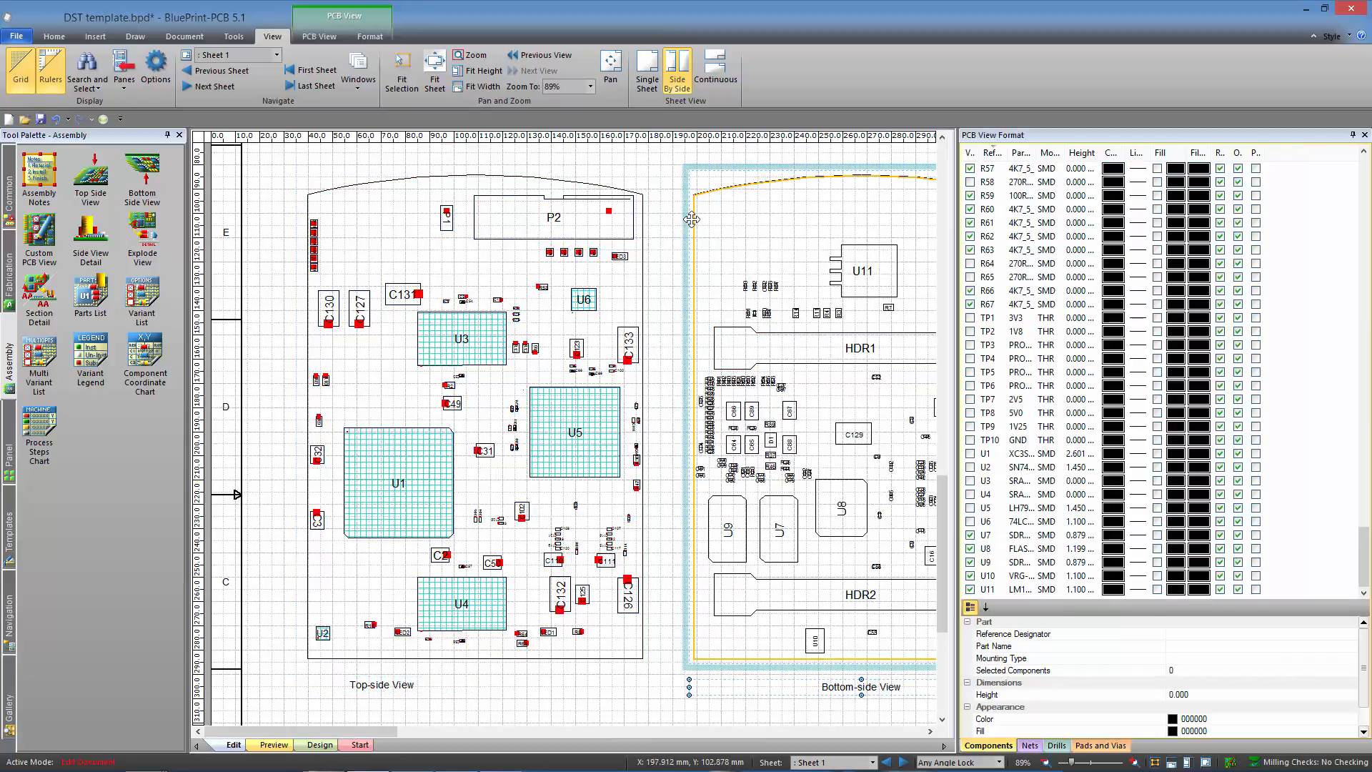
pyautogui.rightClick(687, 218)
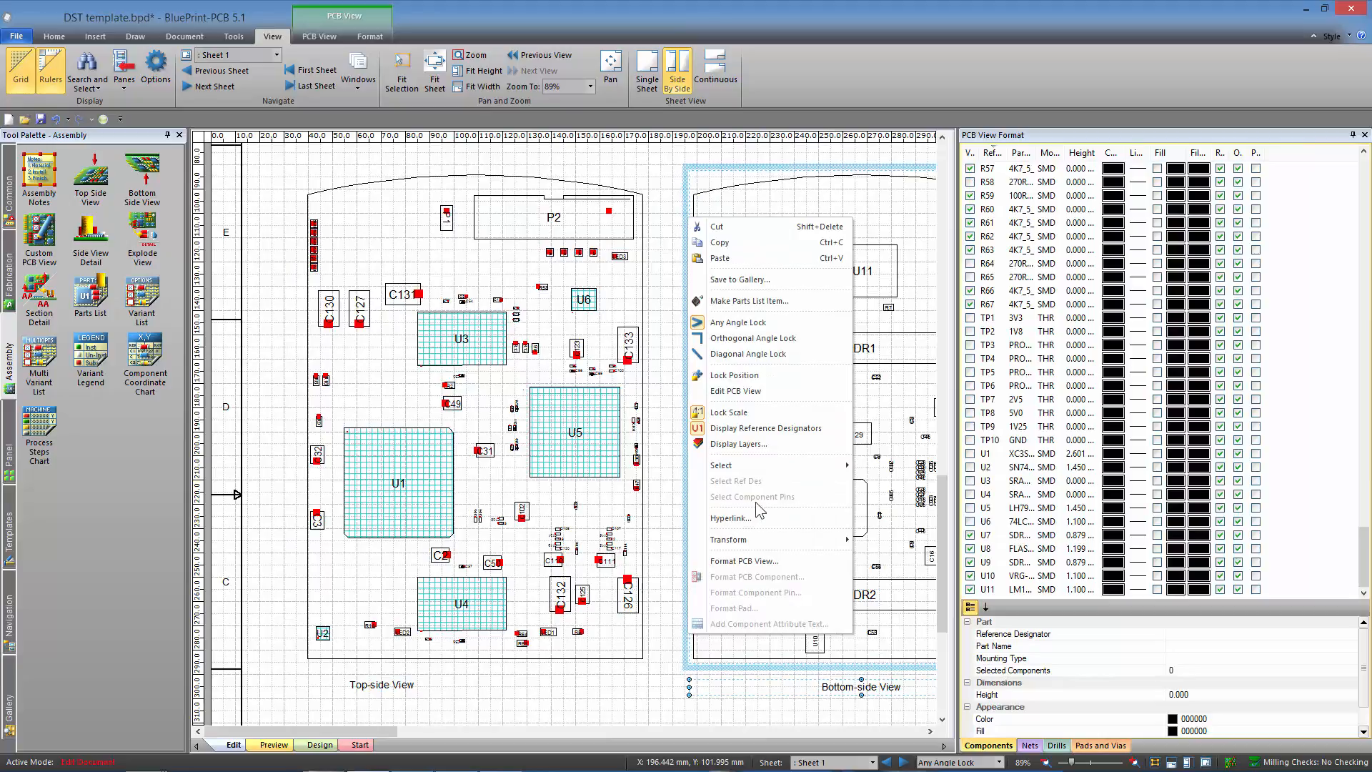
pyautogui.click(1033, 747)
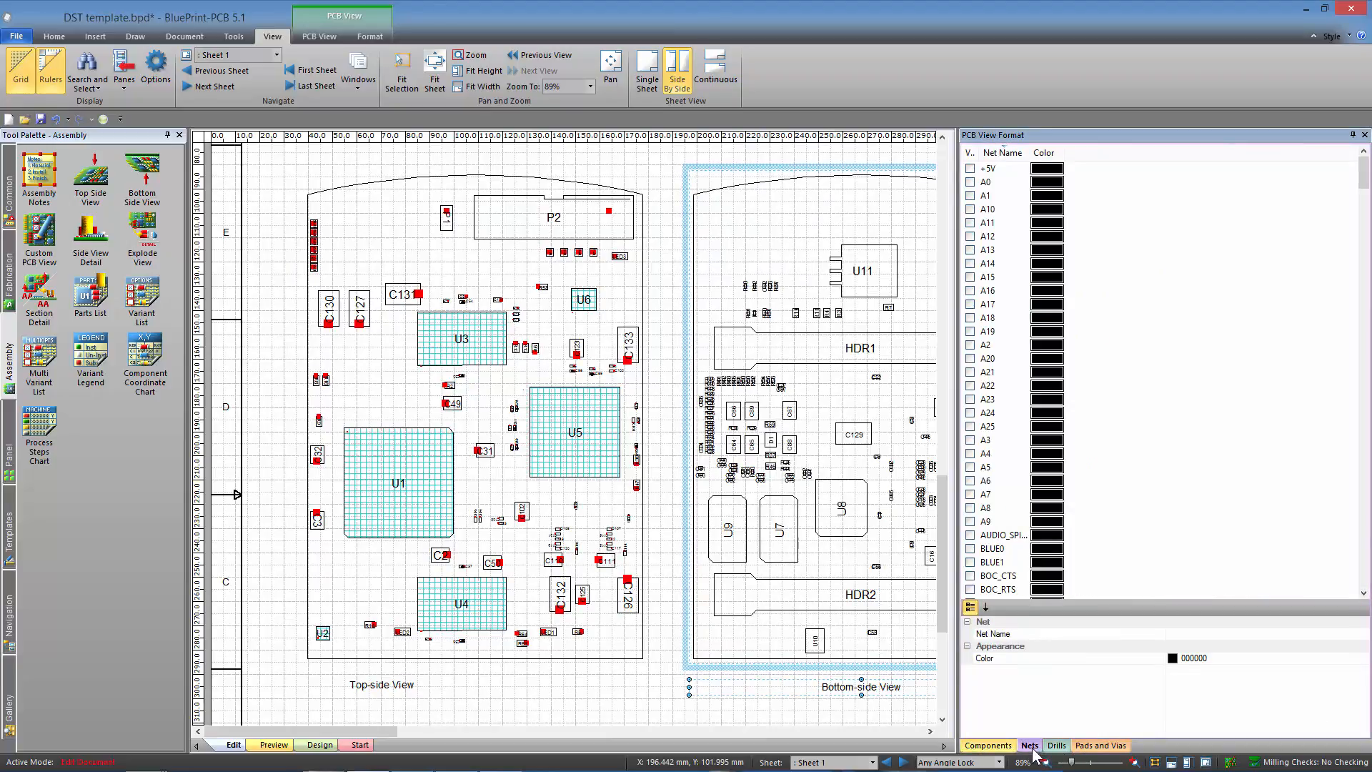
pyautogui.click(1065, 745)
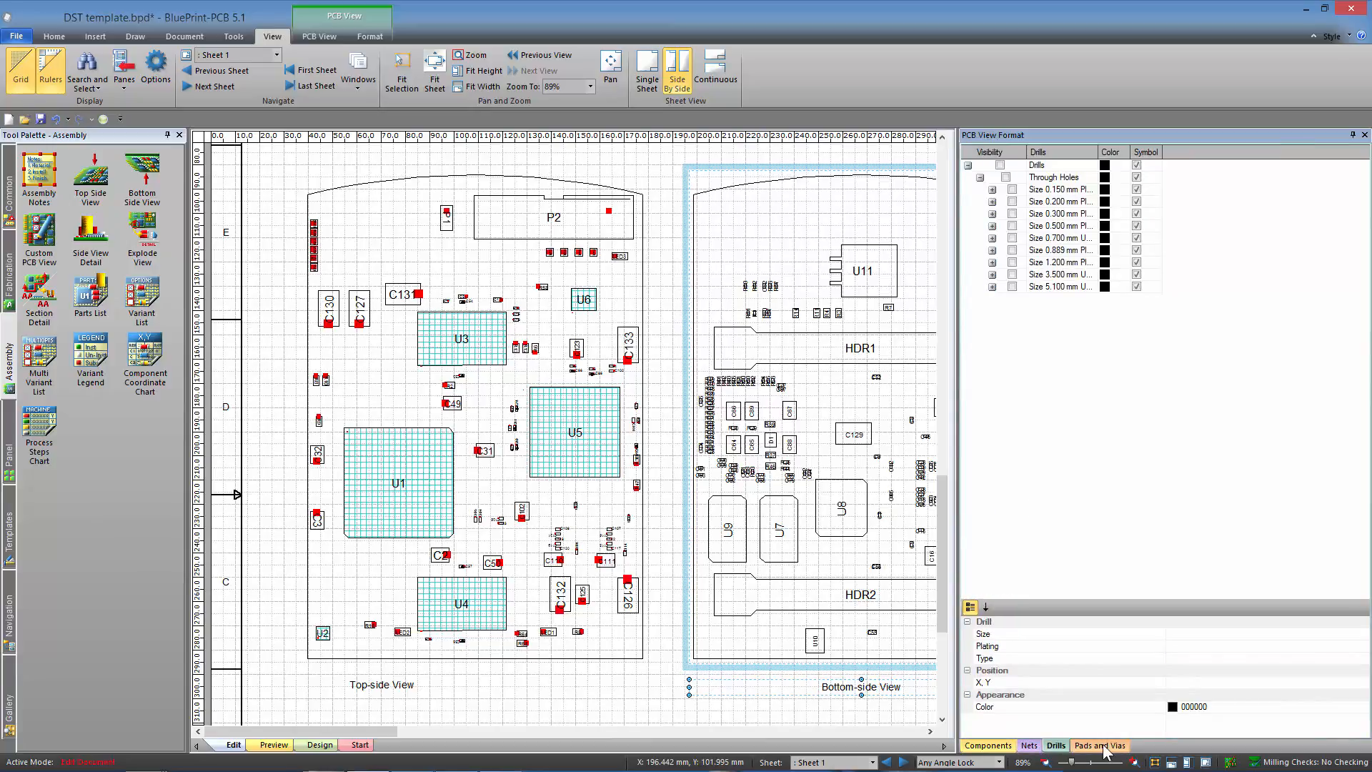
pyautogui.click(1100, 745)
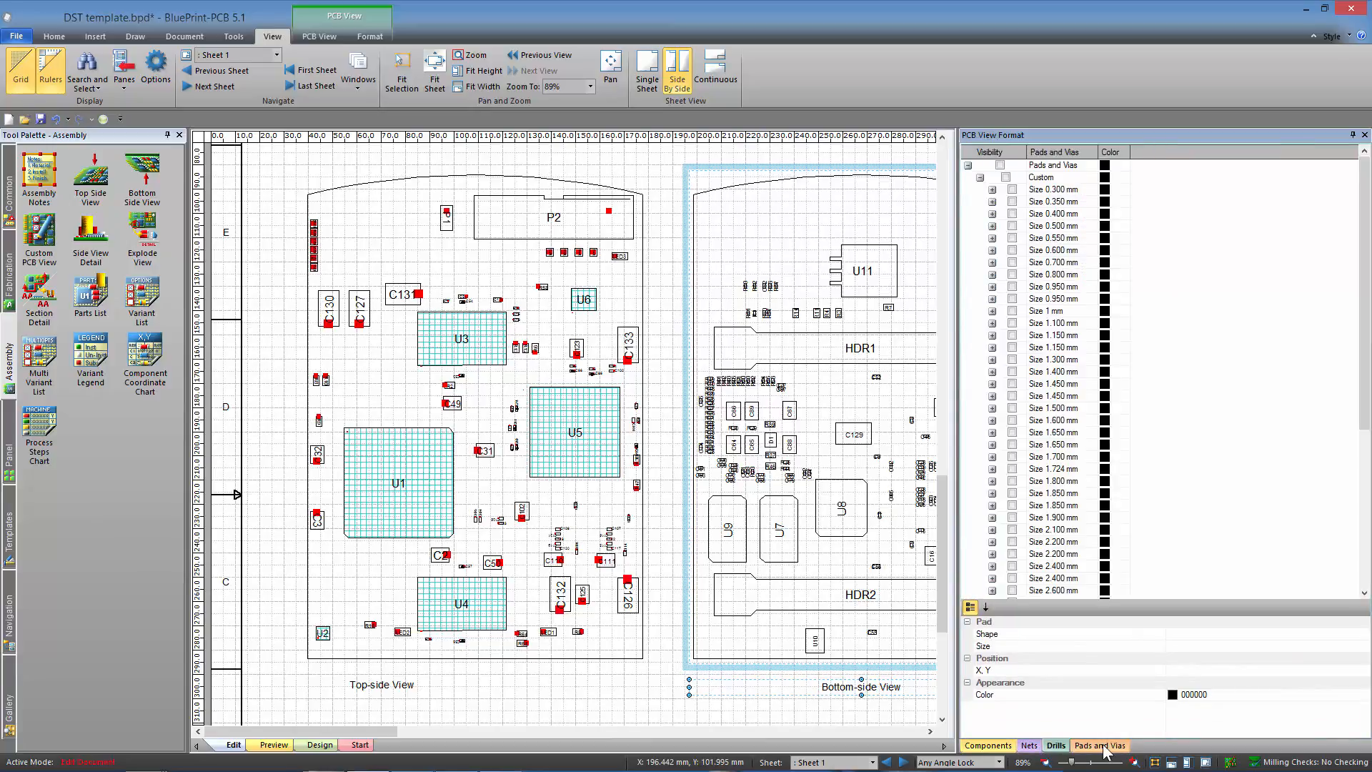
# Step: Review the Bottom-side View's advanced PCB CAD data for components, decals/footprints and layers, and dismiss the PCB View Format pane
pyautogui.rightClick(686, 178)
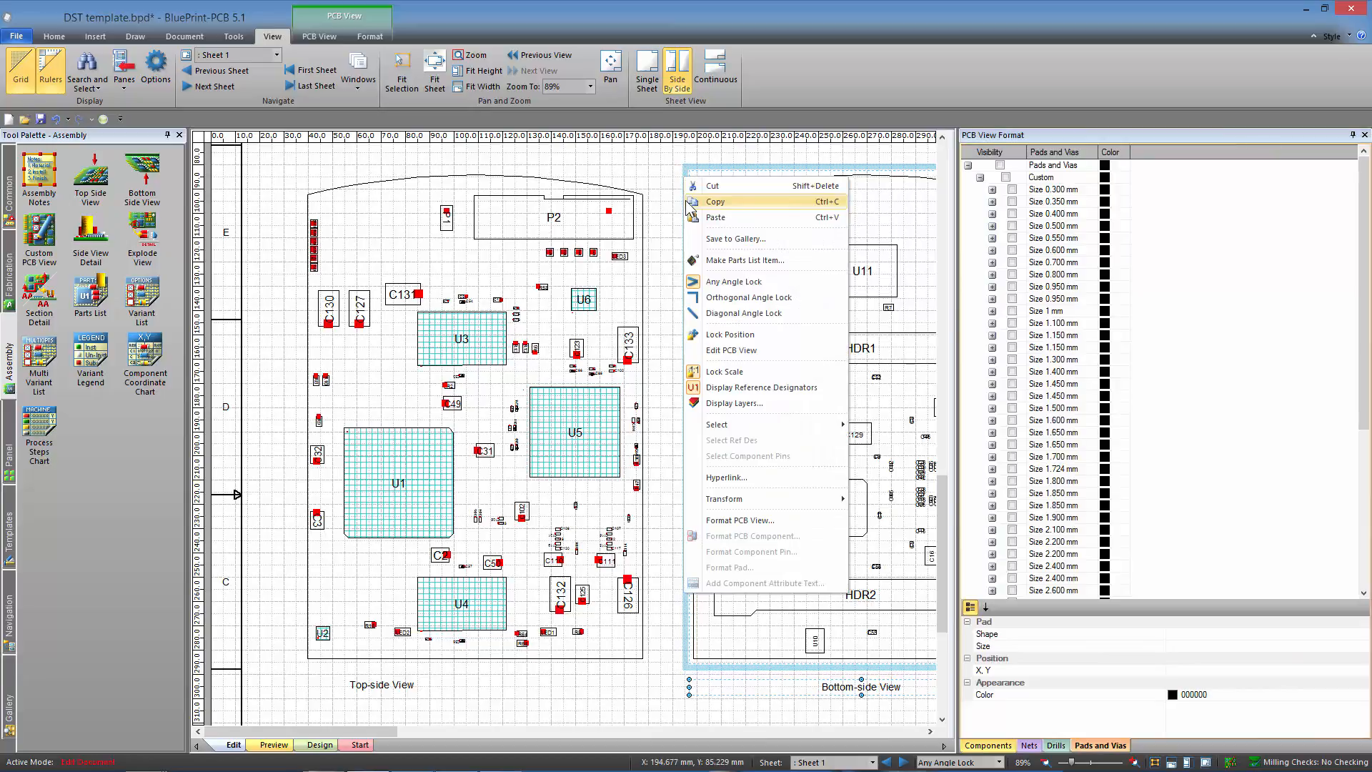
pyautogui.click(777, 520)
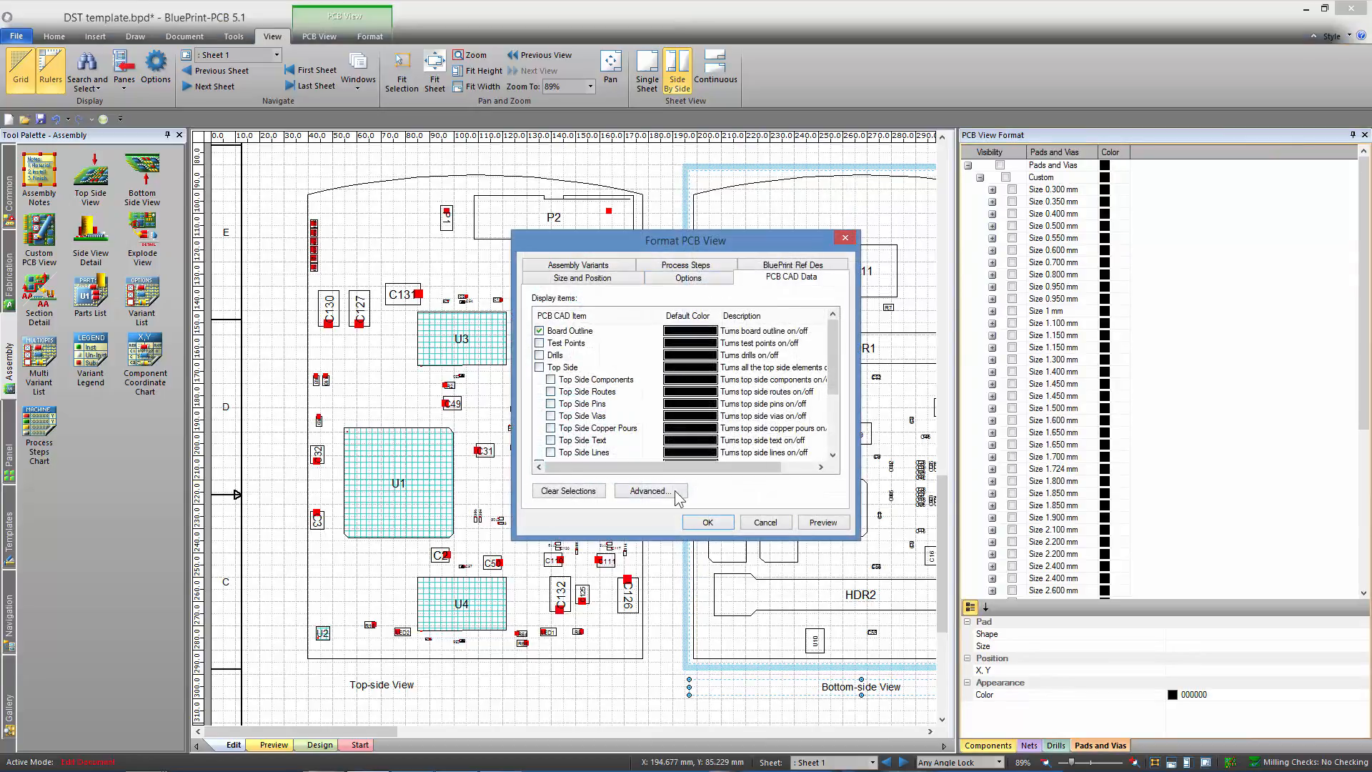
pyautogui.click(653, 492)
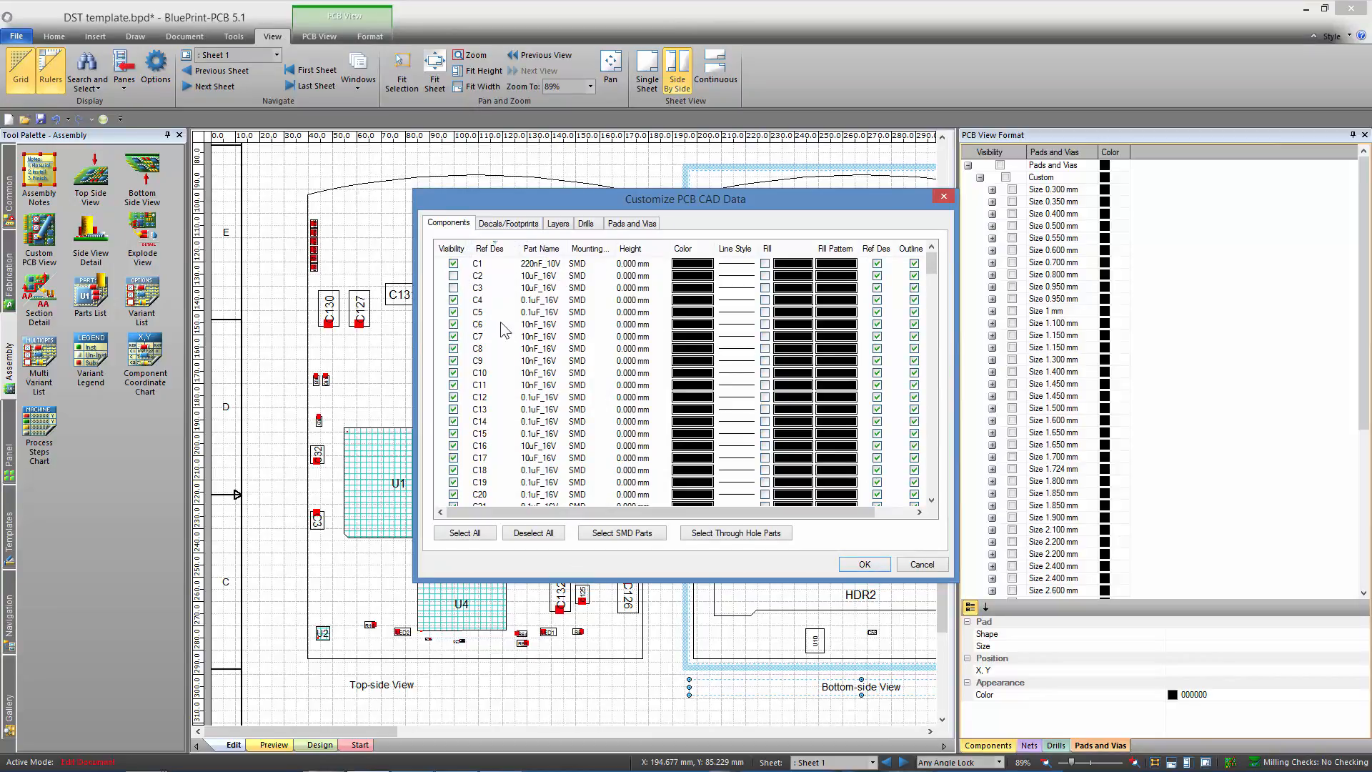
pyautogui.click(509, 224)
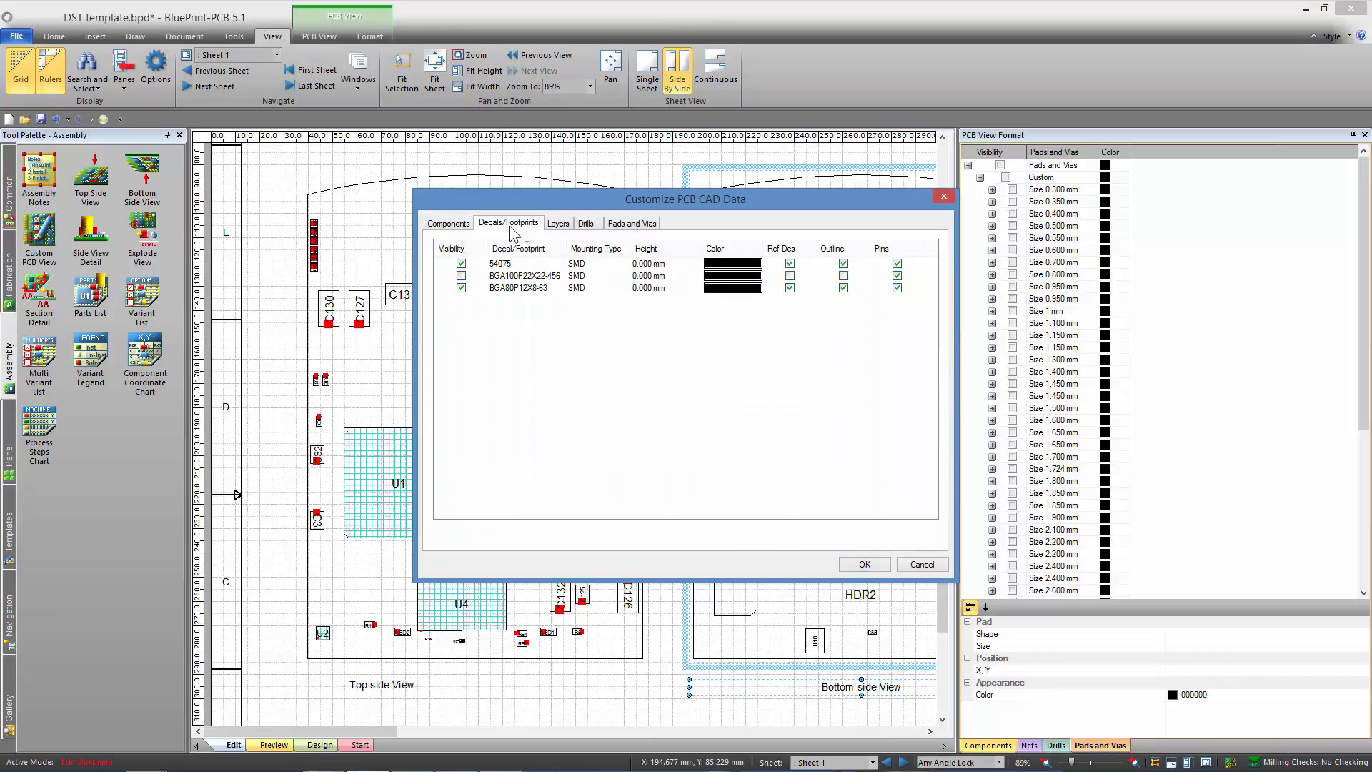
pyautogui.click(557, 225)
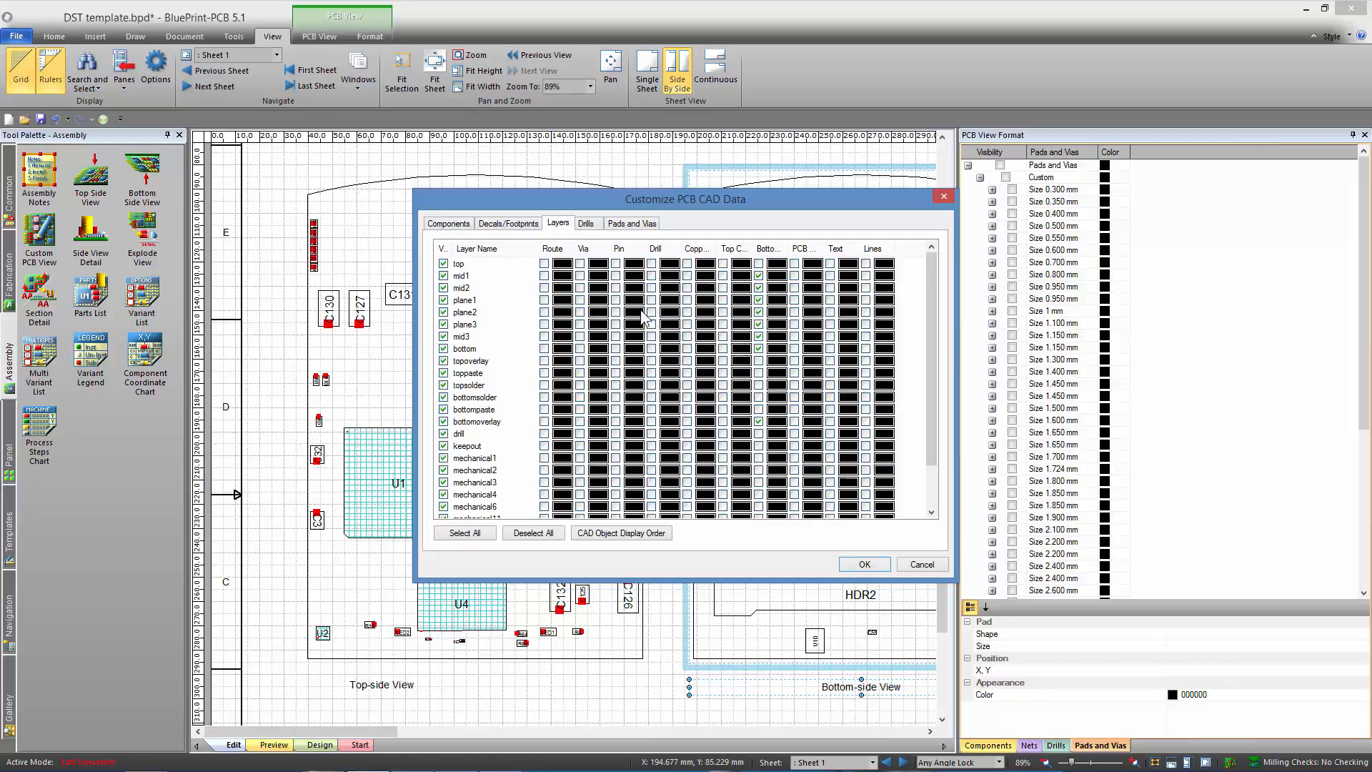
pyautogui.click(865, 564)
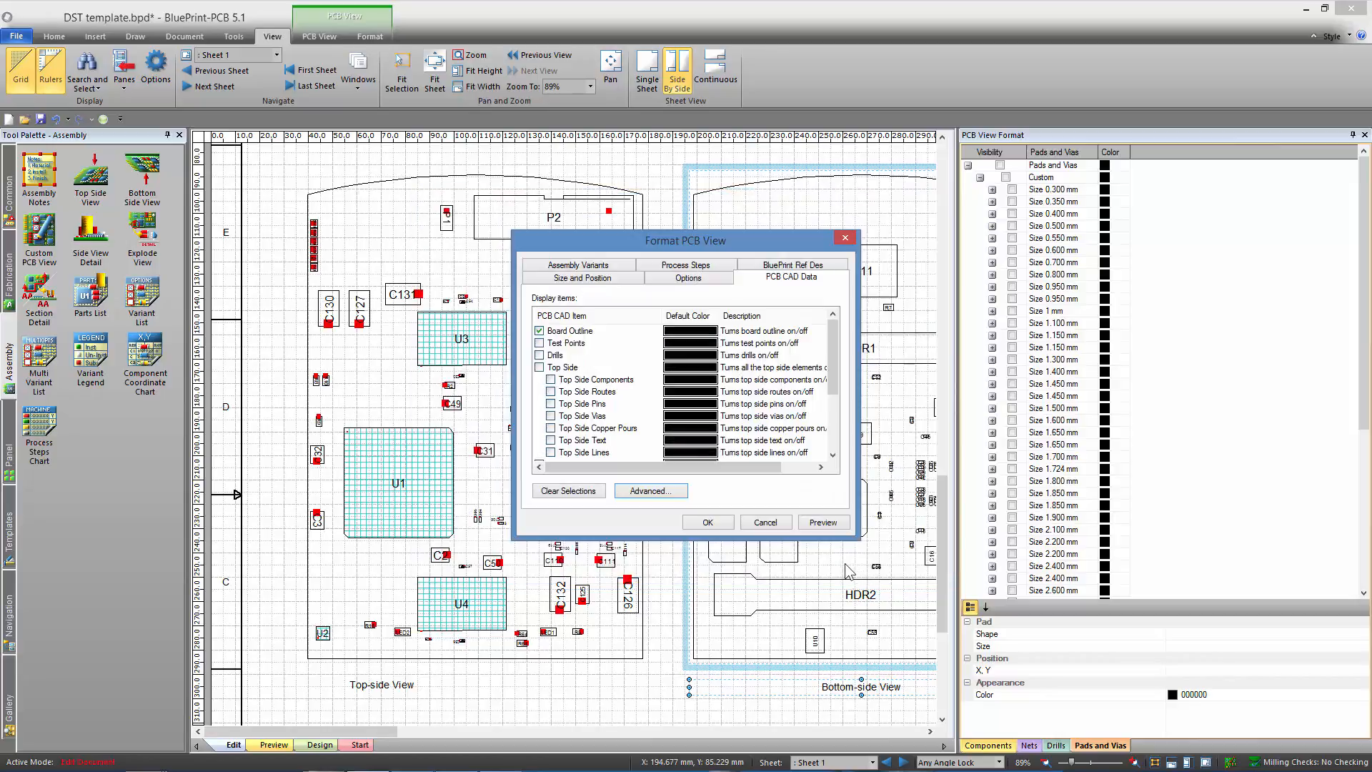
pyautogui.click(723, 524)
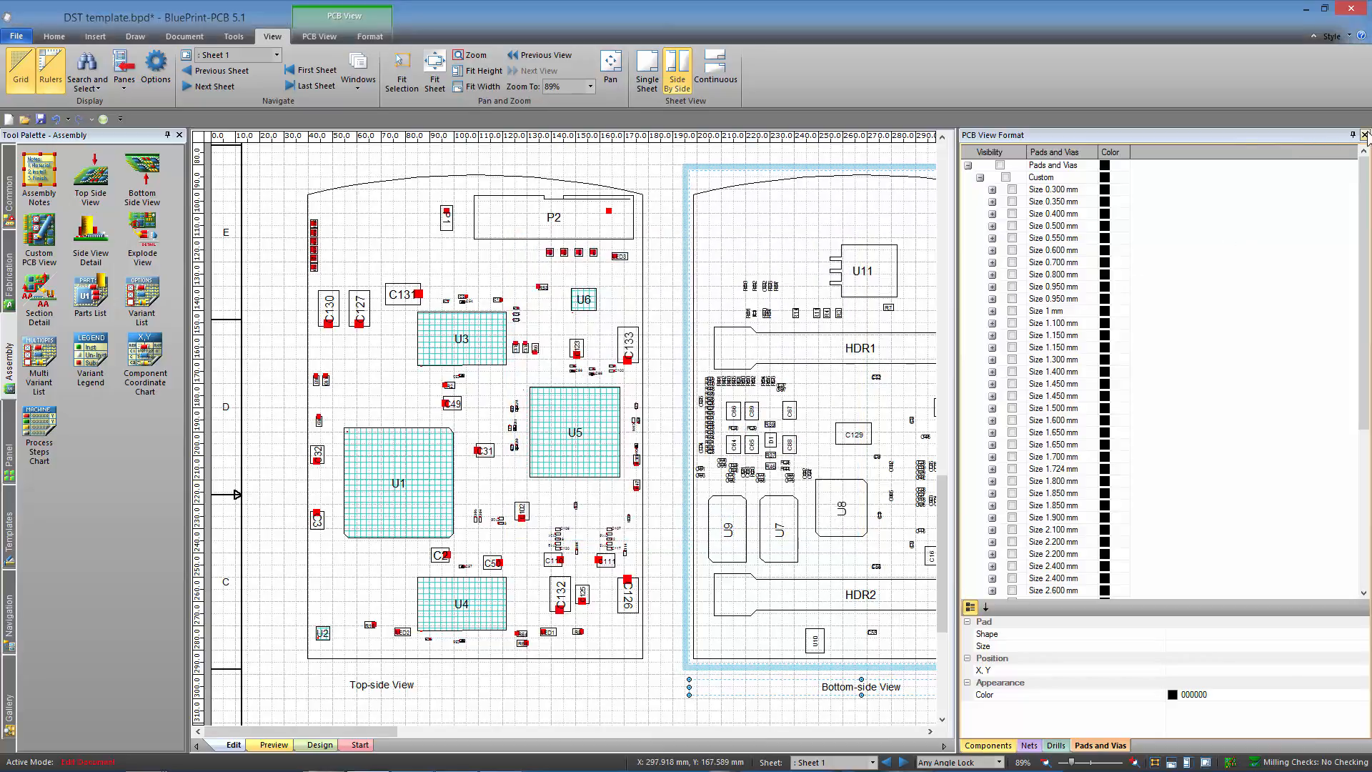
pyautogui.click(1365, 135)
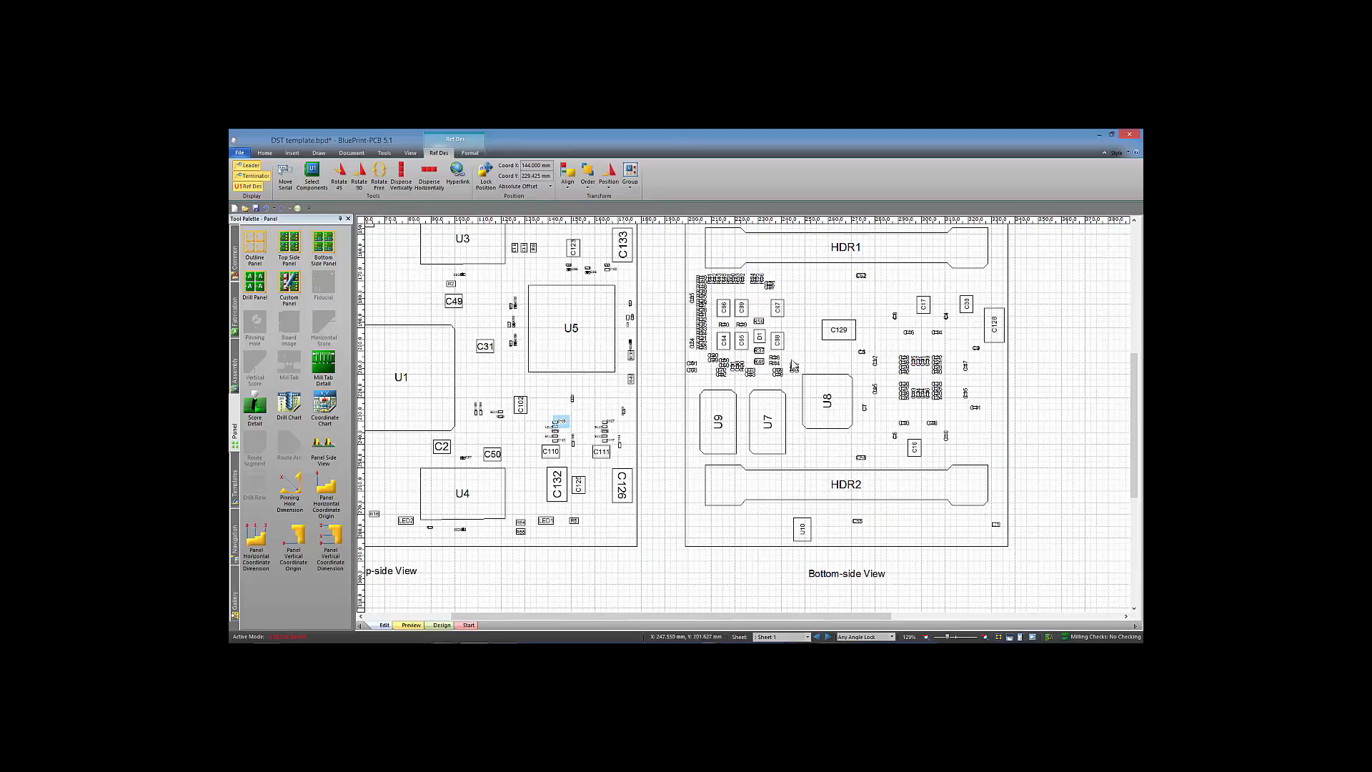
# Step: Draw a rectangle around the dense component cluster between HDR1 and U9/U7 in the Bottom-side View
pyautogui.scroll(1, 747, 419)
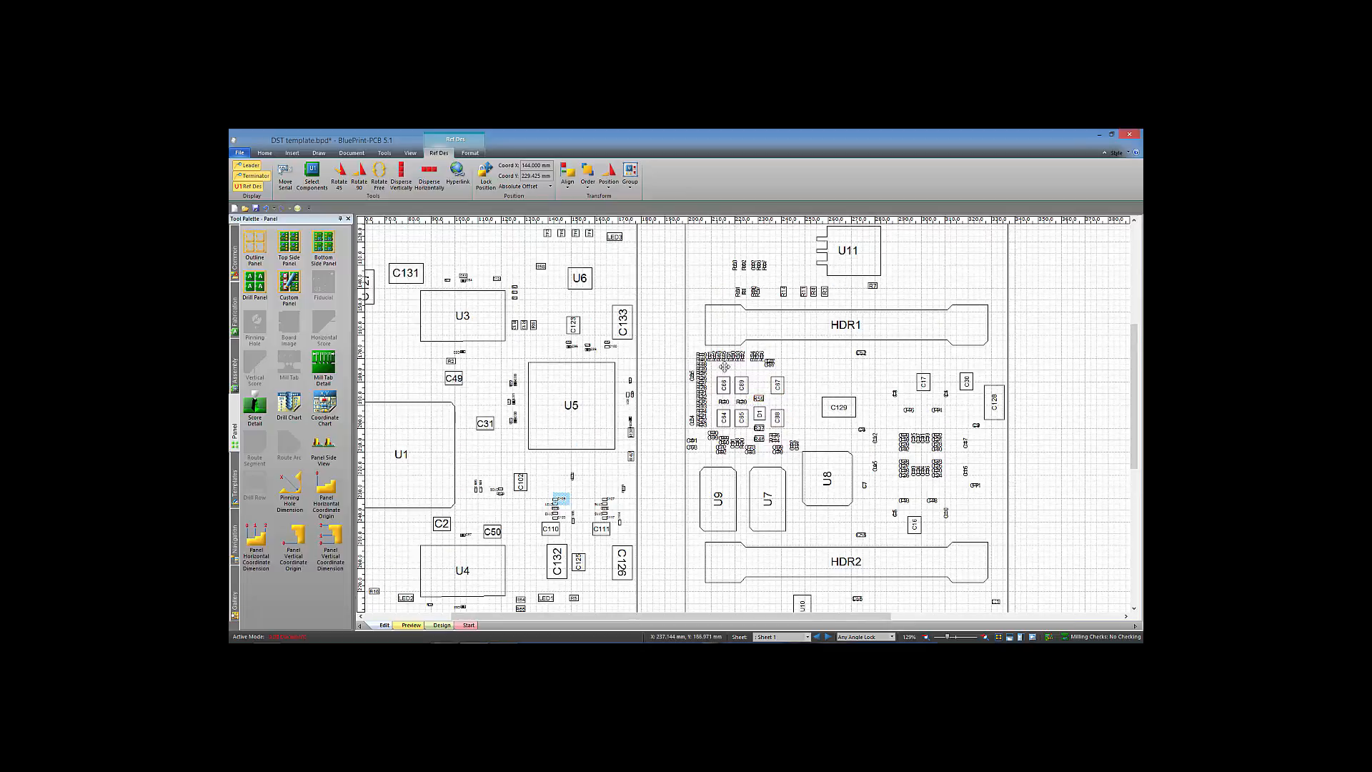
pyautogui.click(233, 366)
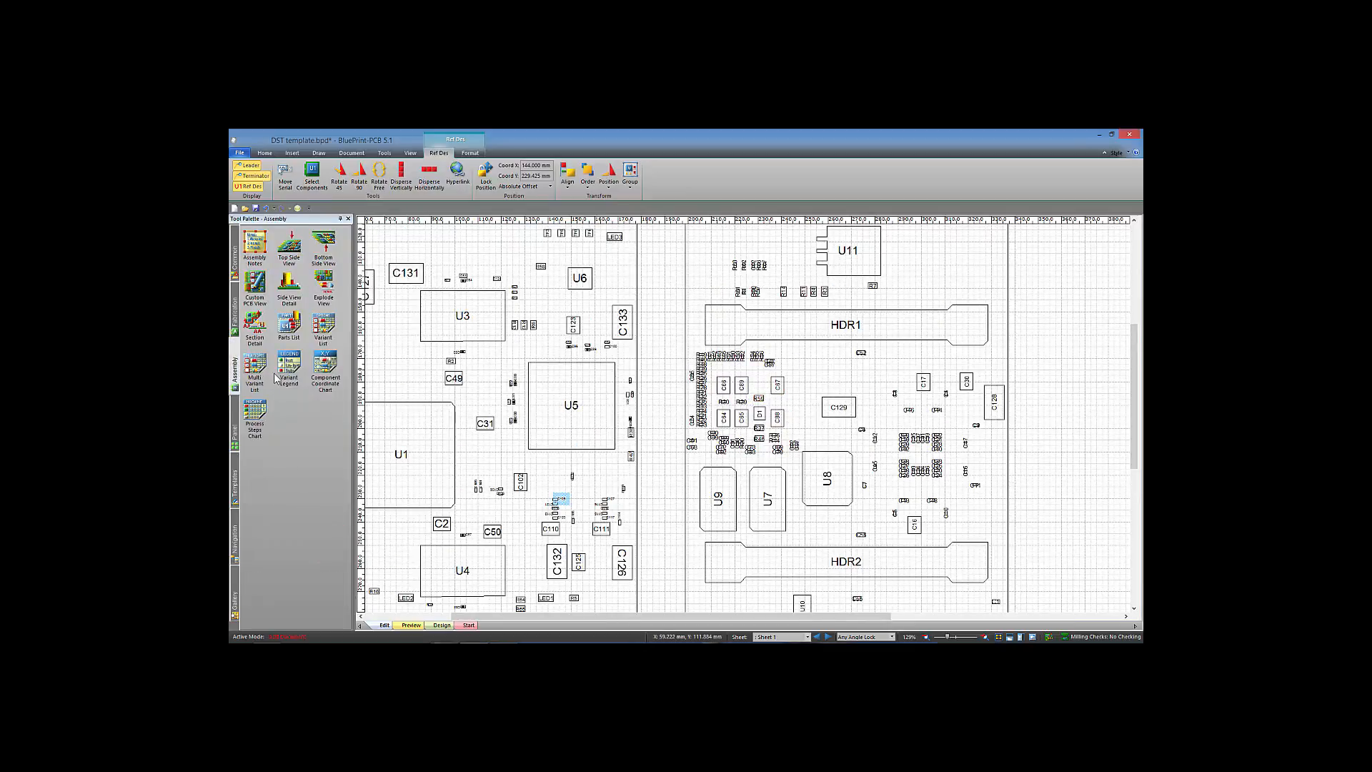
pyautogui.click(318, 153)
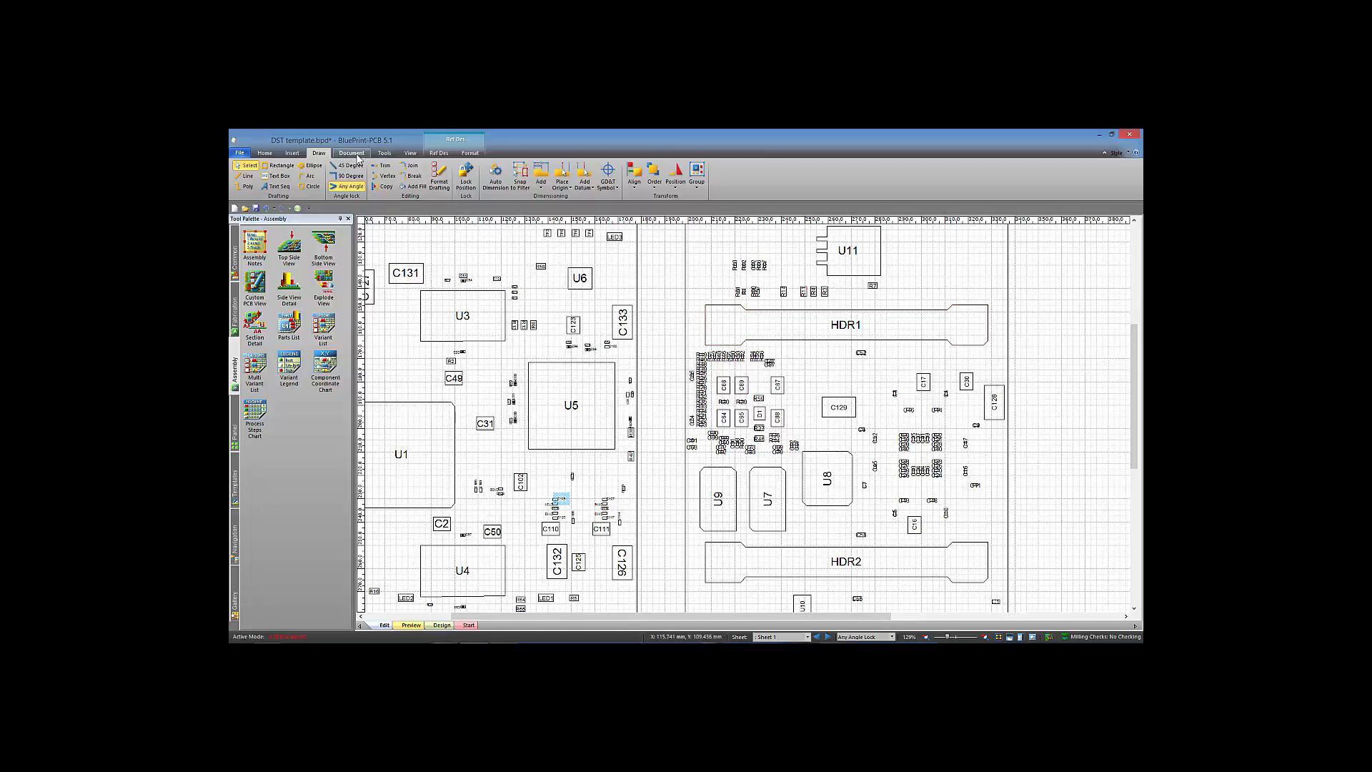
pyautogui.click(279, 165)
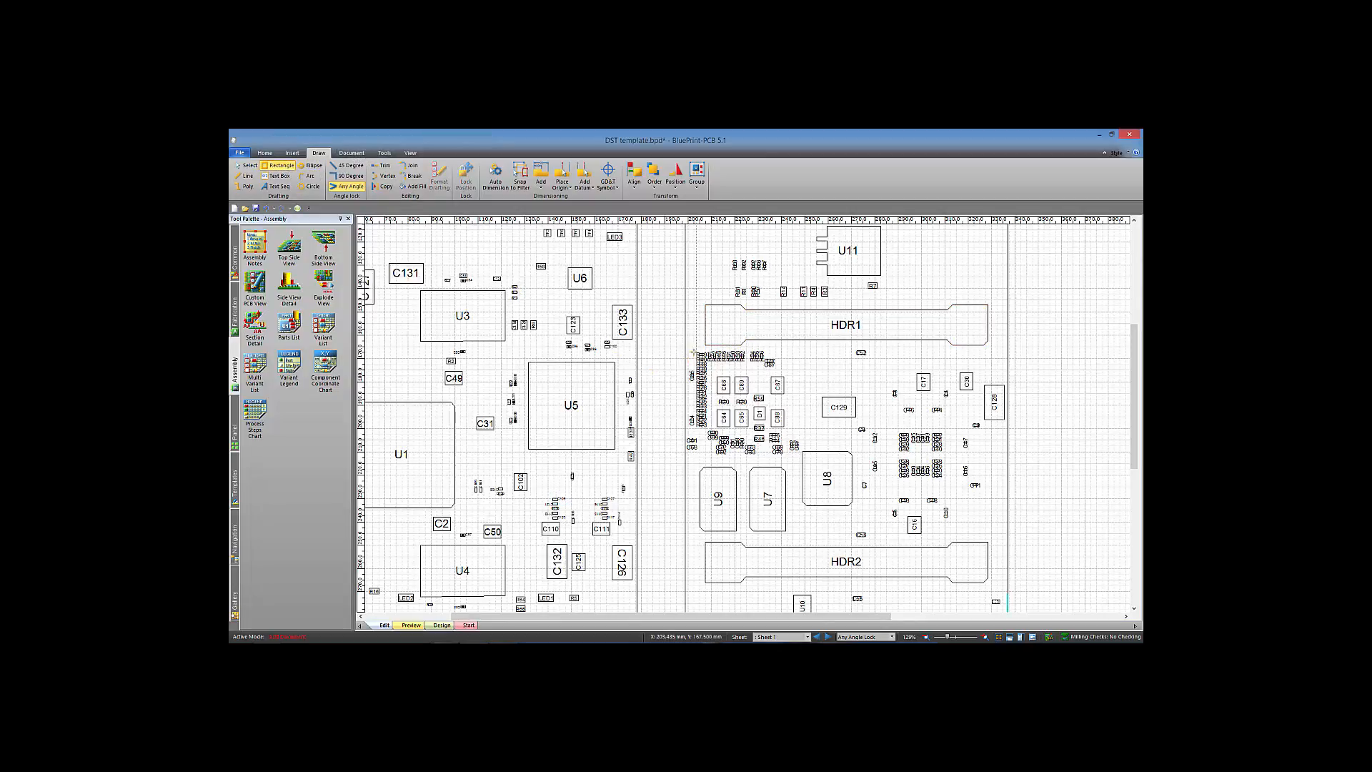
pyautogui.moveTo(692, 347); pyautogui.dragTo(803, 469)
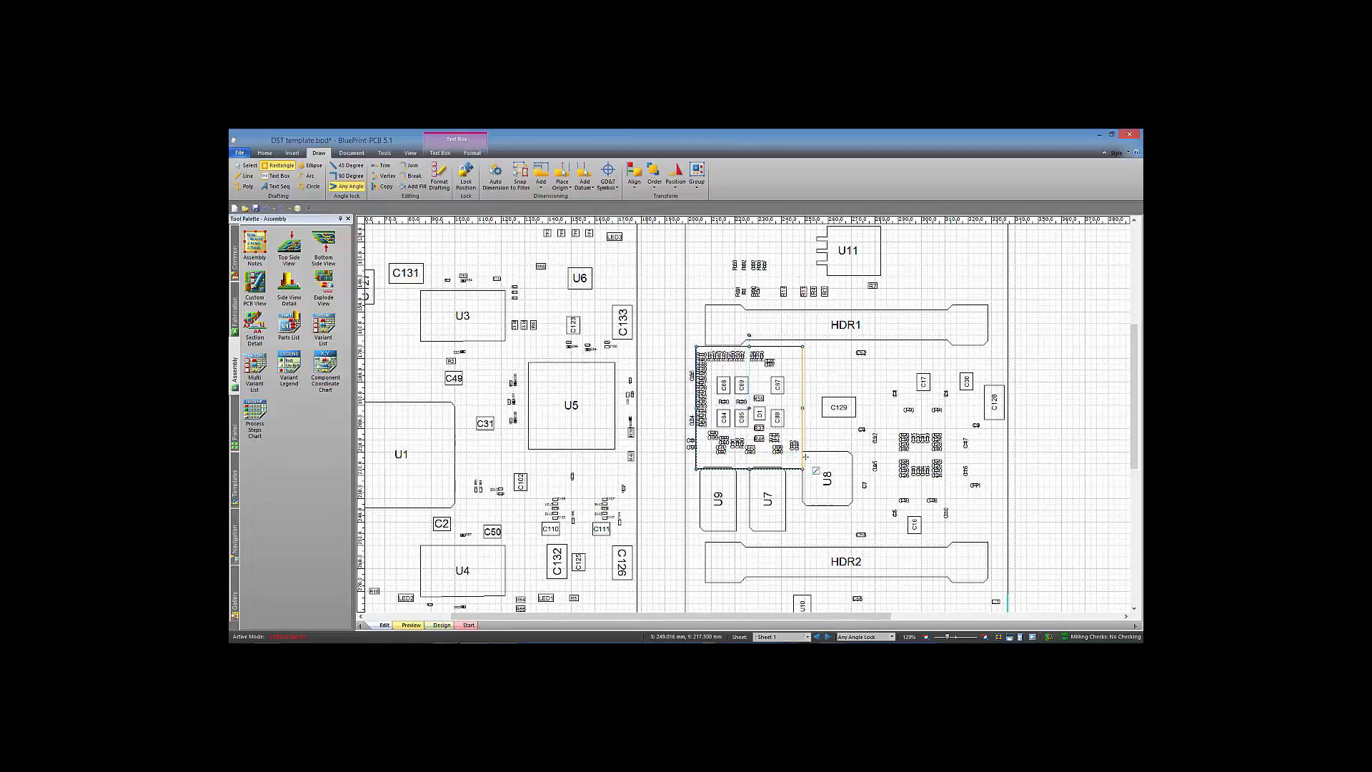
pyautogui.press('Escape')
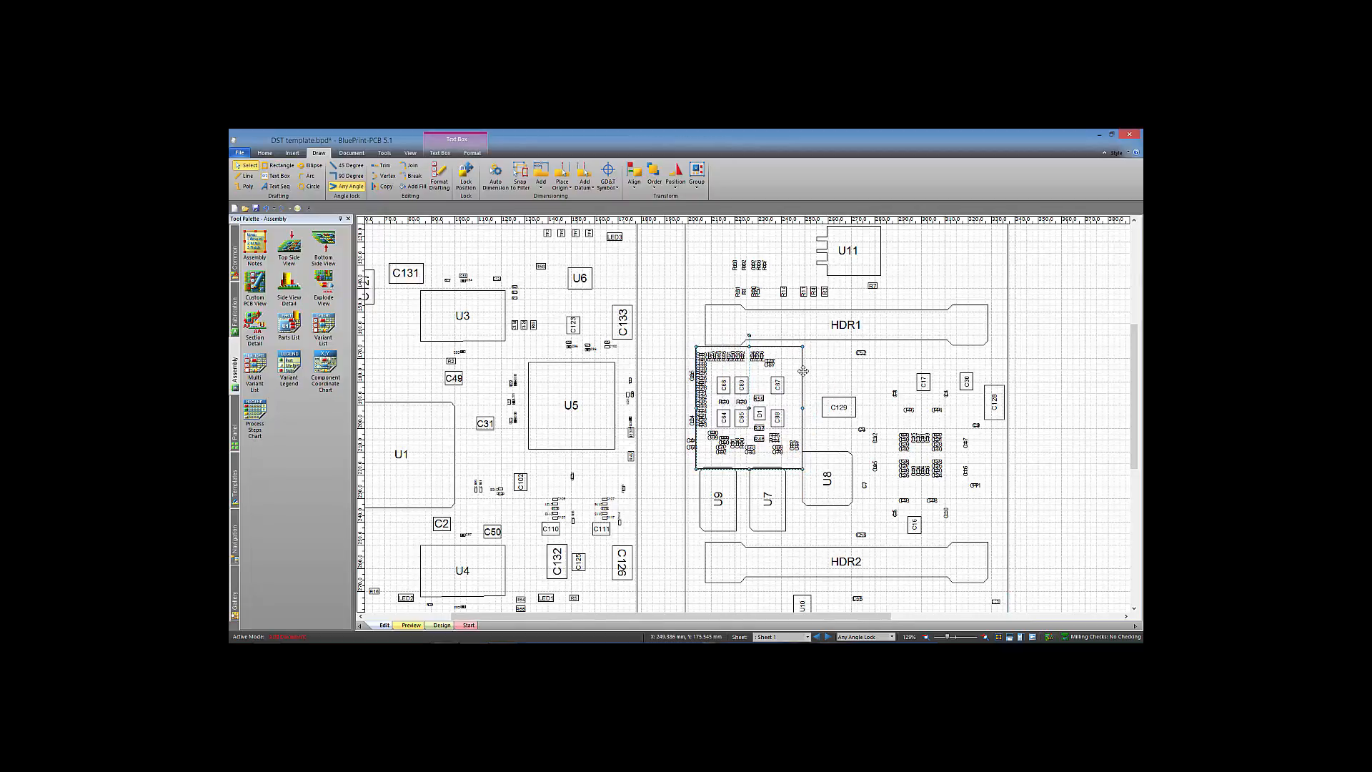
# Step: Save the rectangle as an exploded view and place it, about 91 by 105 mm, beneath the assembly notes
pyautogui.rightClick(804, 371)
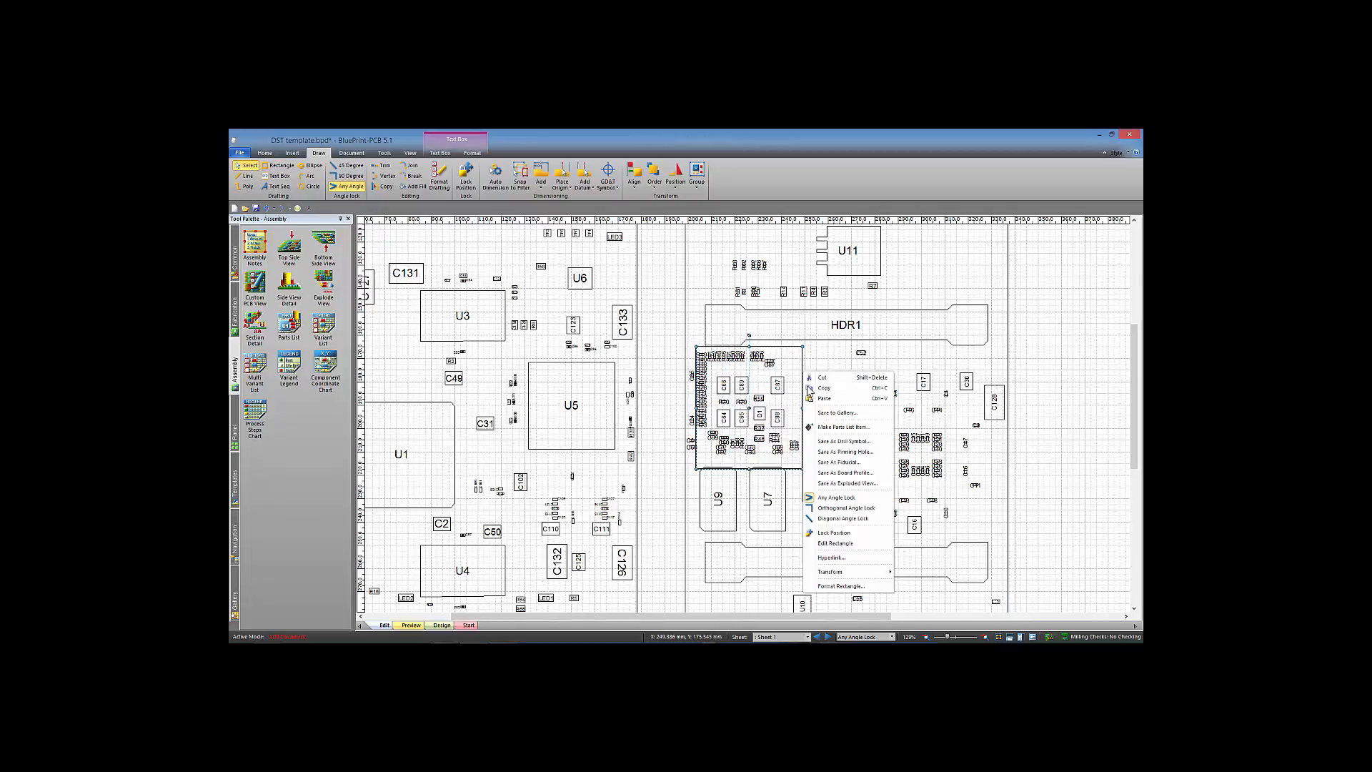
pyautogui.click(843, 483)
pyautogui.moveTo(581, 594); pyautogui.dragTo(933, 411)
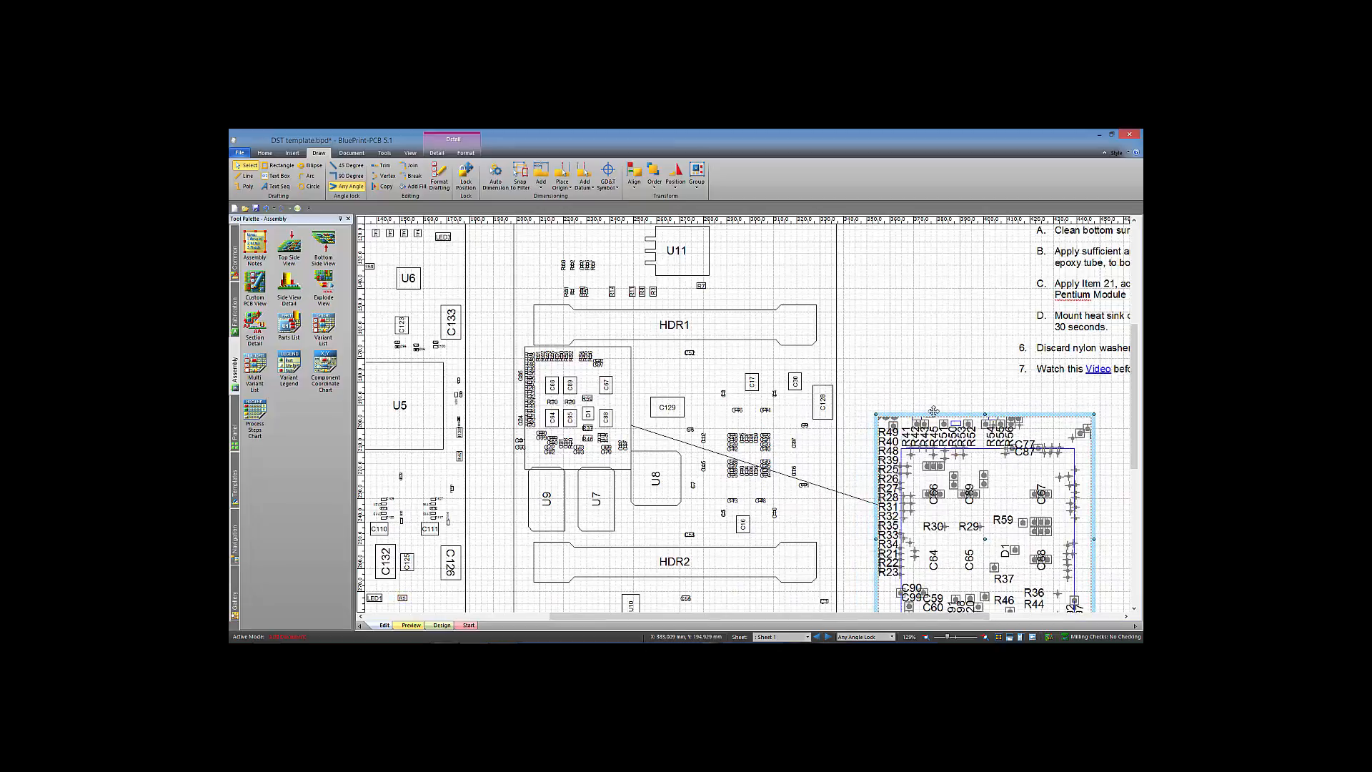
# Step: Turn on bottom side routes, pins and vias in the exploded view's PCB CAD data, preview and apply the formatting
pyautogui.rightClick(920, 413)
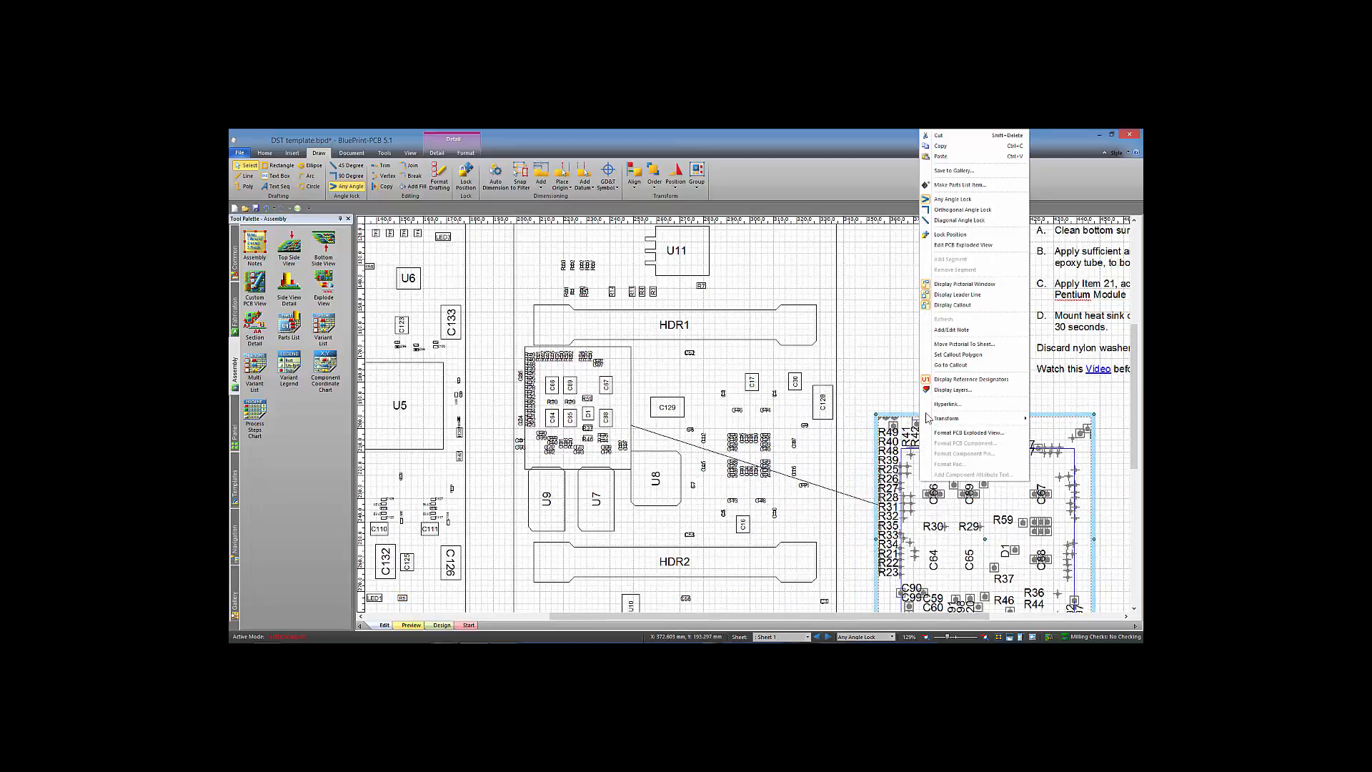
pyautogui.click(952, 432)
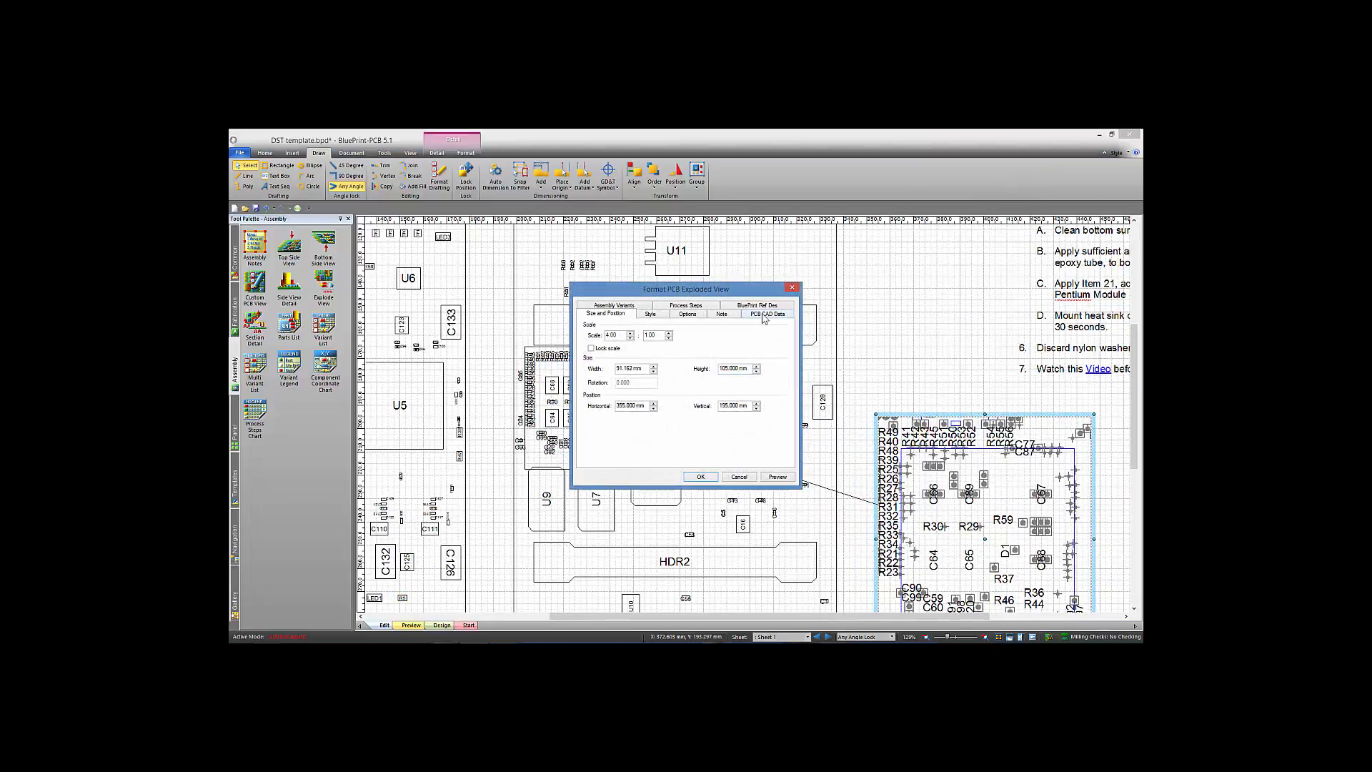
pyautogui.click(764, 316)
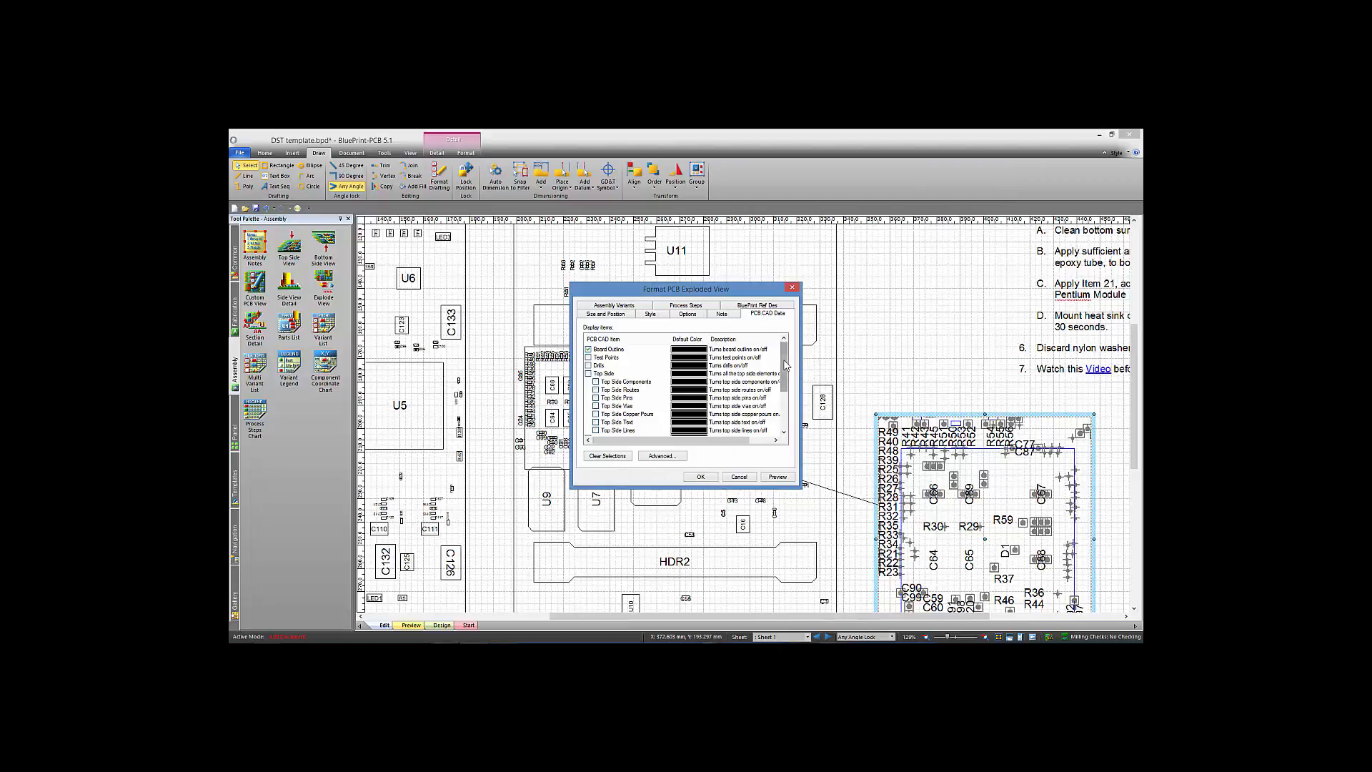
pyautogui.moveTo(786, 366); pyautogui.dragTo(786, 401)
pyautogui.click(596, 390)
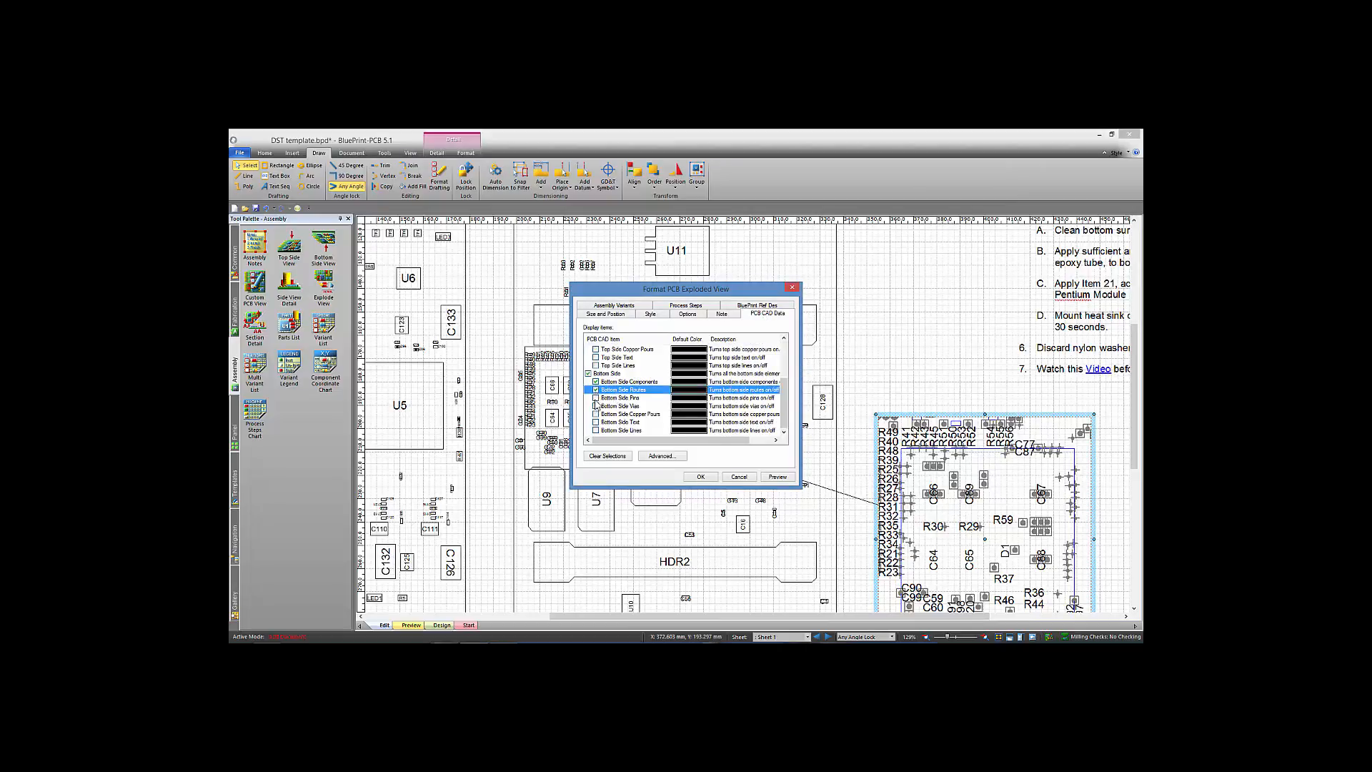
pyautogui.click(596, 398)
pyautogui.click(596, 406)
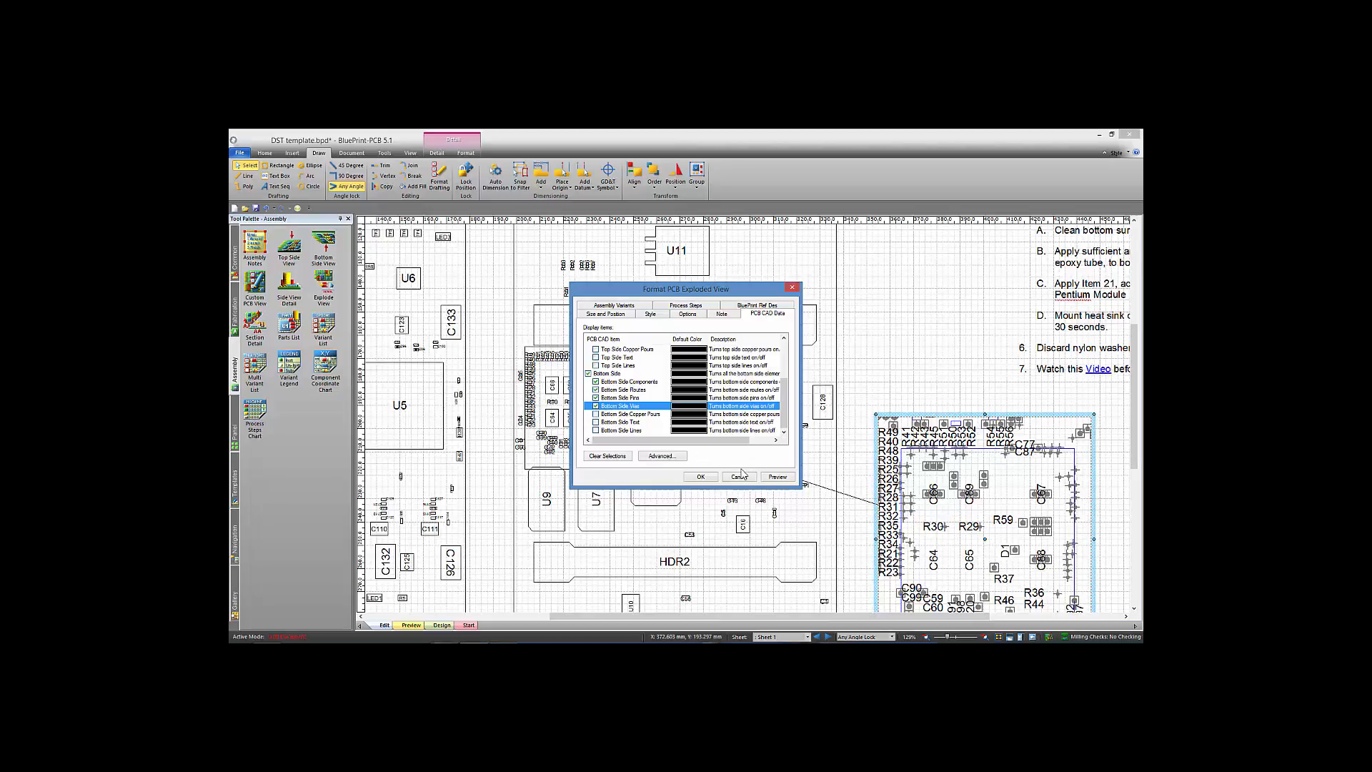
pyautogui.click(776, 479)
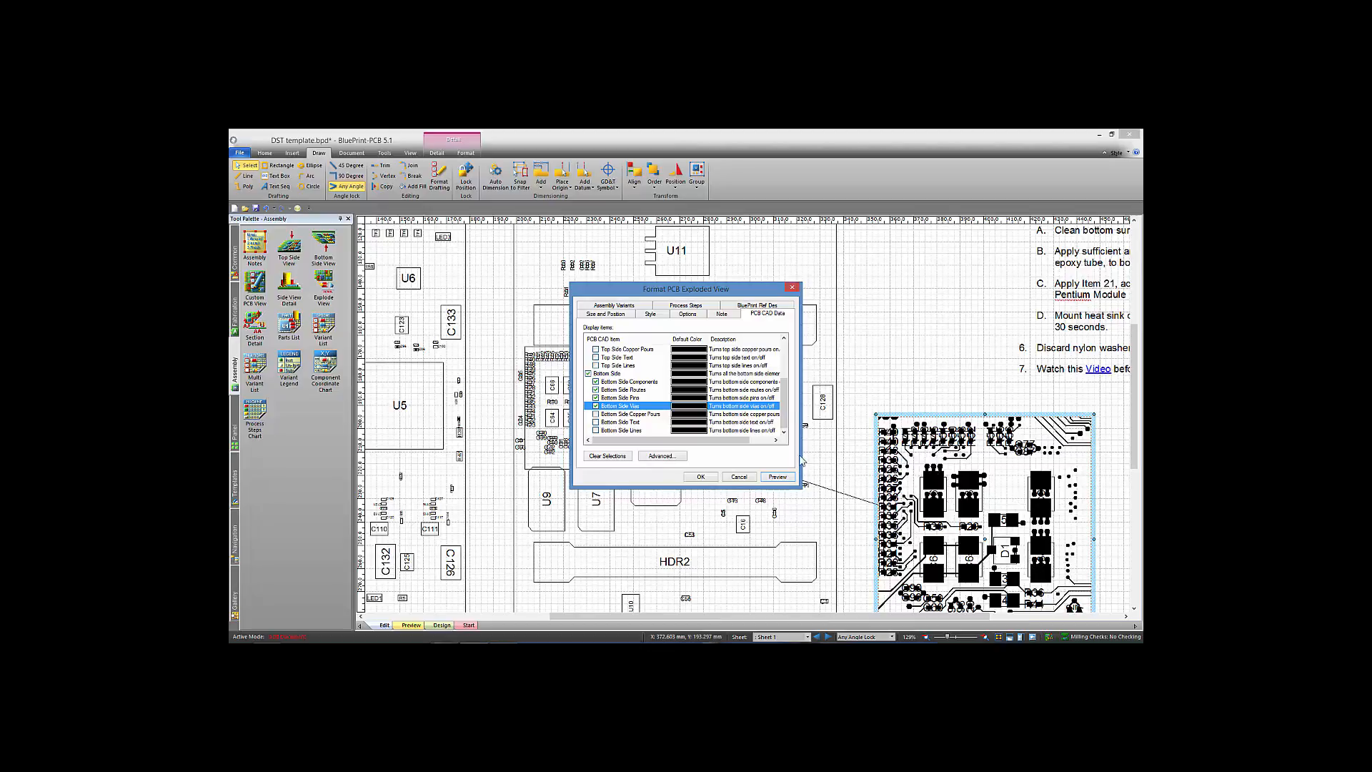
pyautogui.click(703, 478)
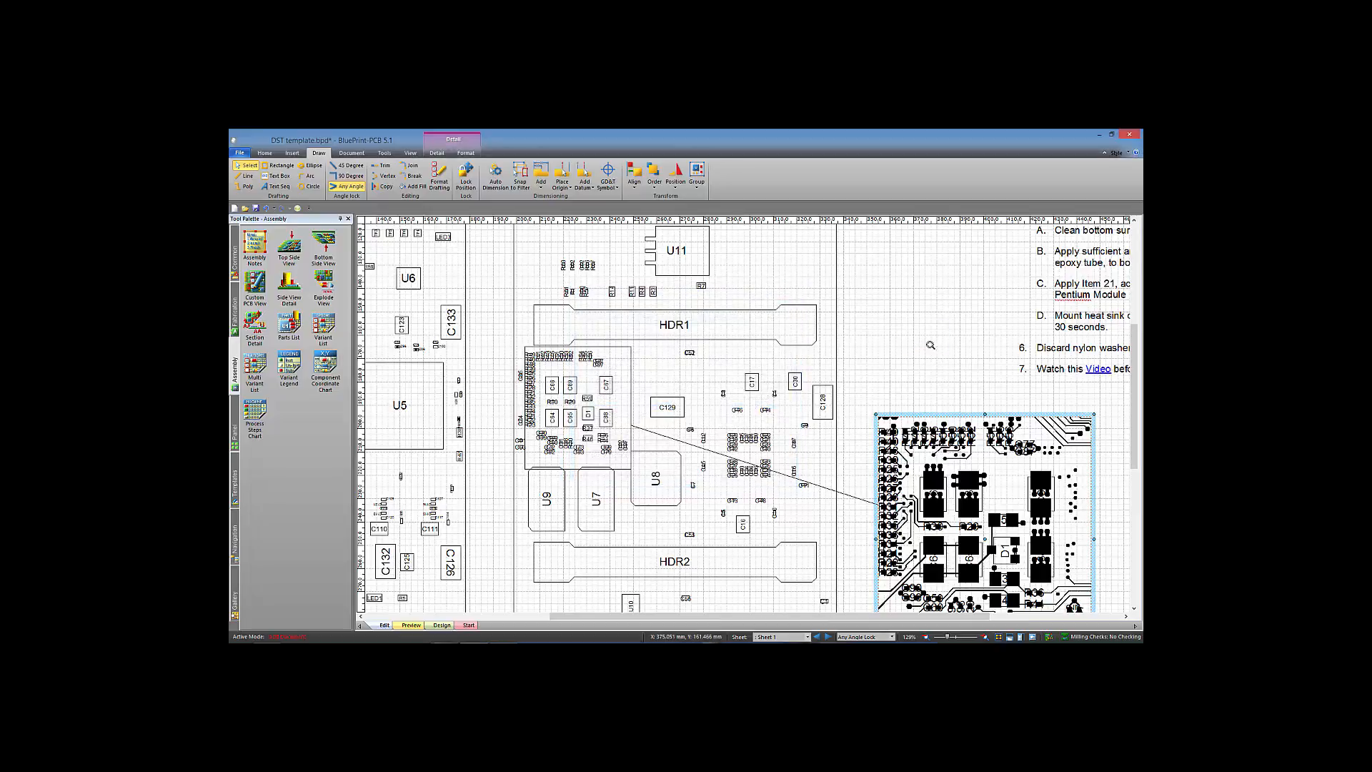
# Step: Go to the parts list sheet and check the linked views for U5 and the 10uF_16V capacitors' reference designators
pyautogui.press('Home')
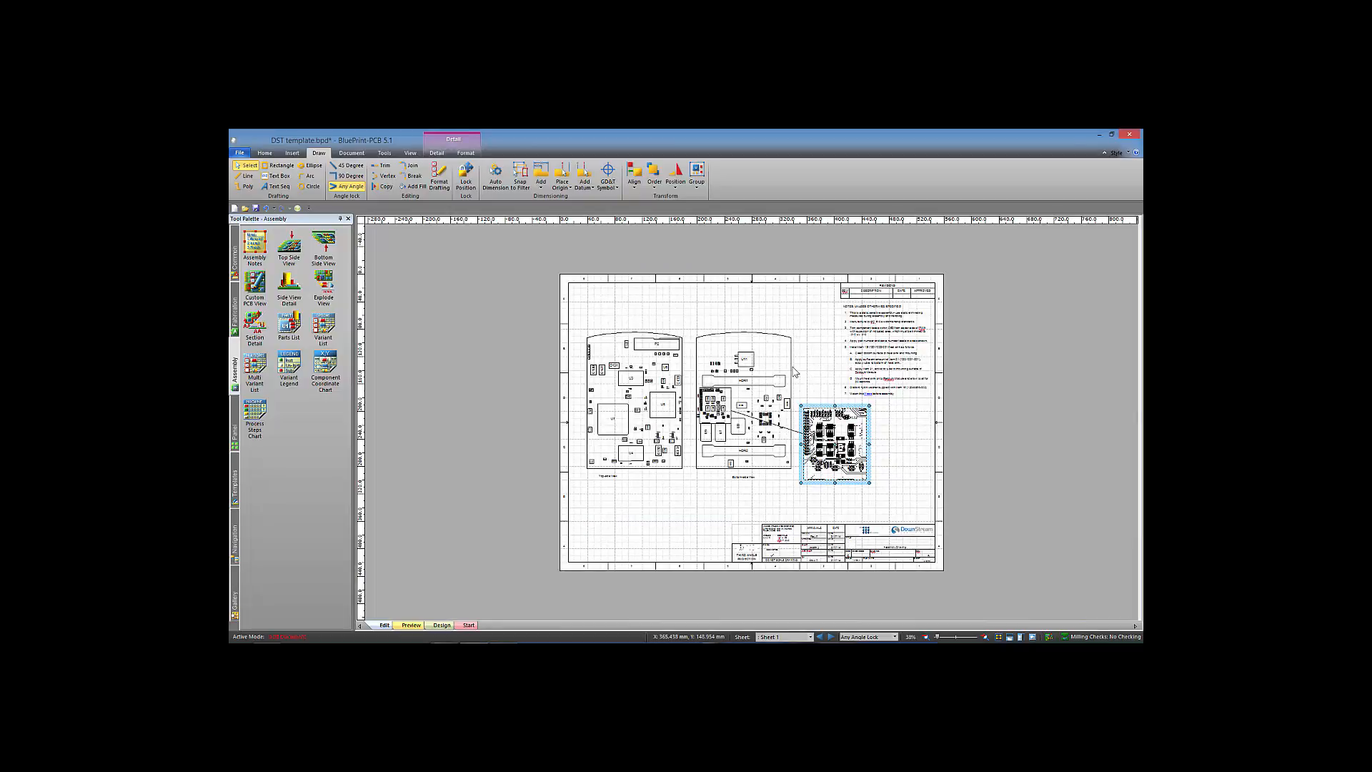
pyautogui.click(831, 636)
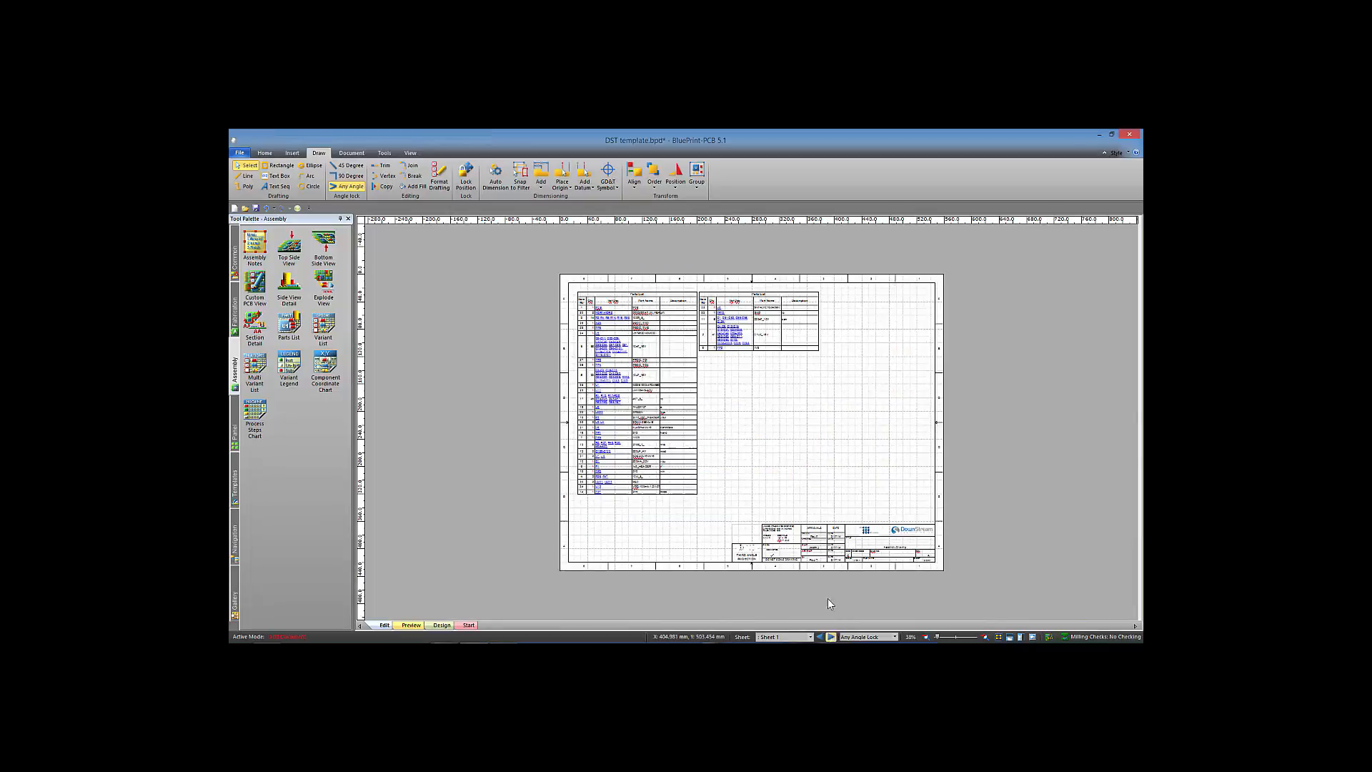
pyautogui.moveTo(558, 278); pyautogui.dragTo(558, 278, button='middle')
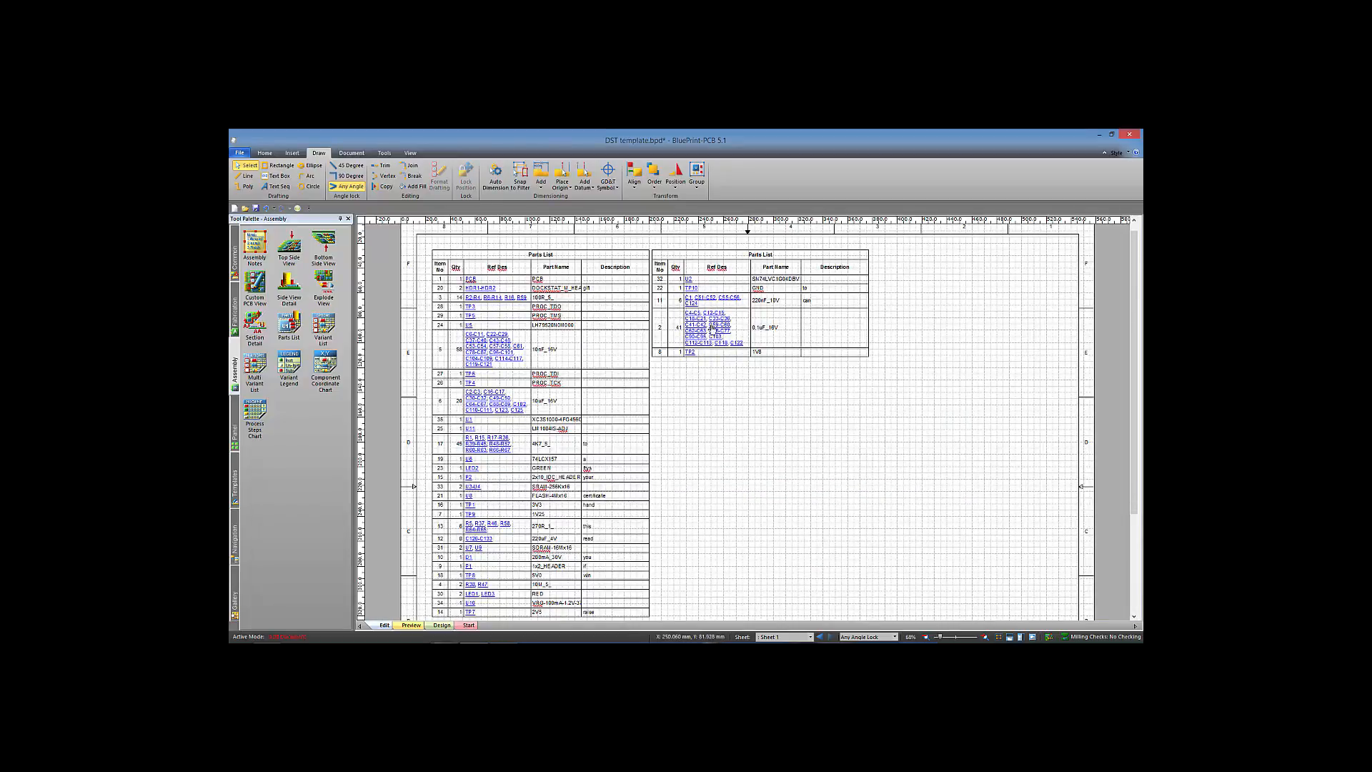
pyautogui.click(469, 325)
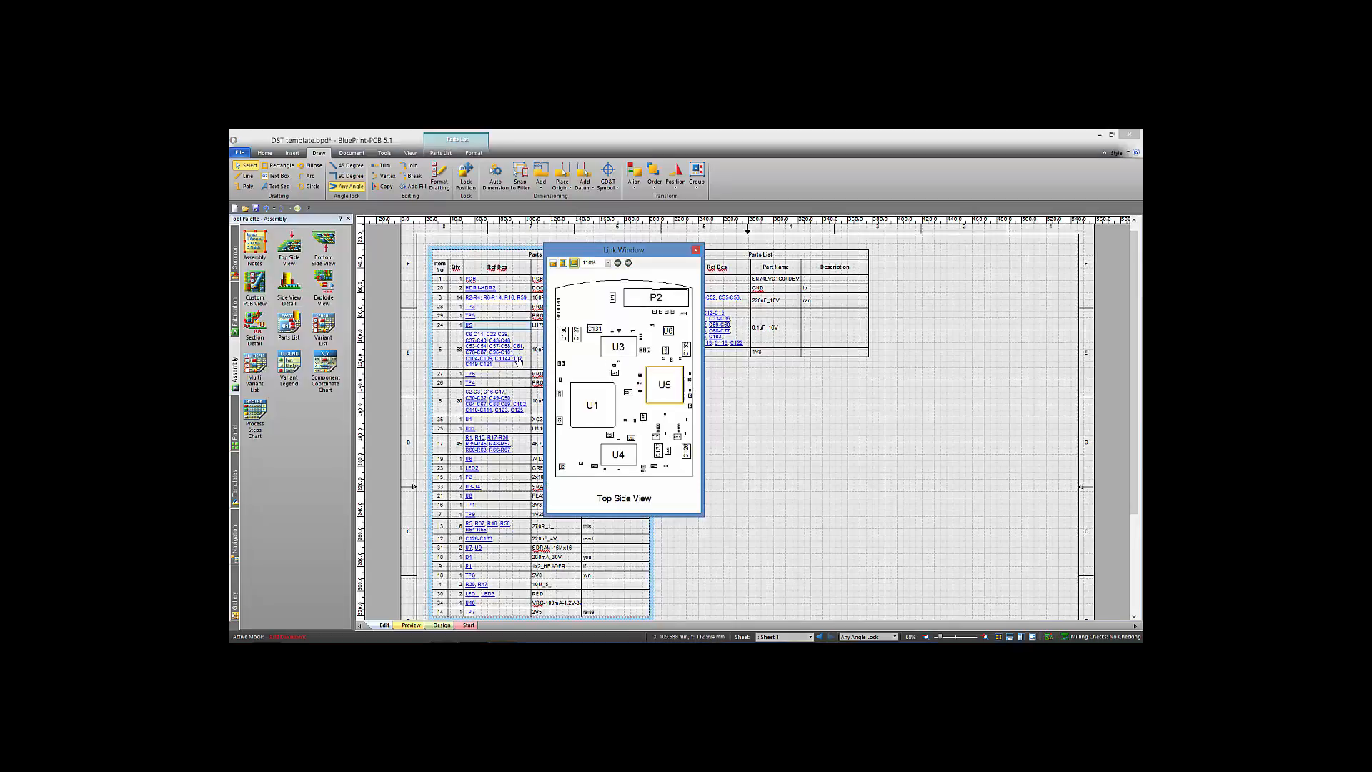
pyautogui.click(696, 250)
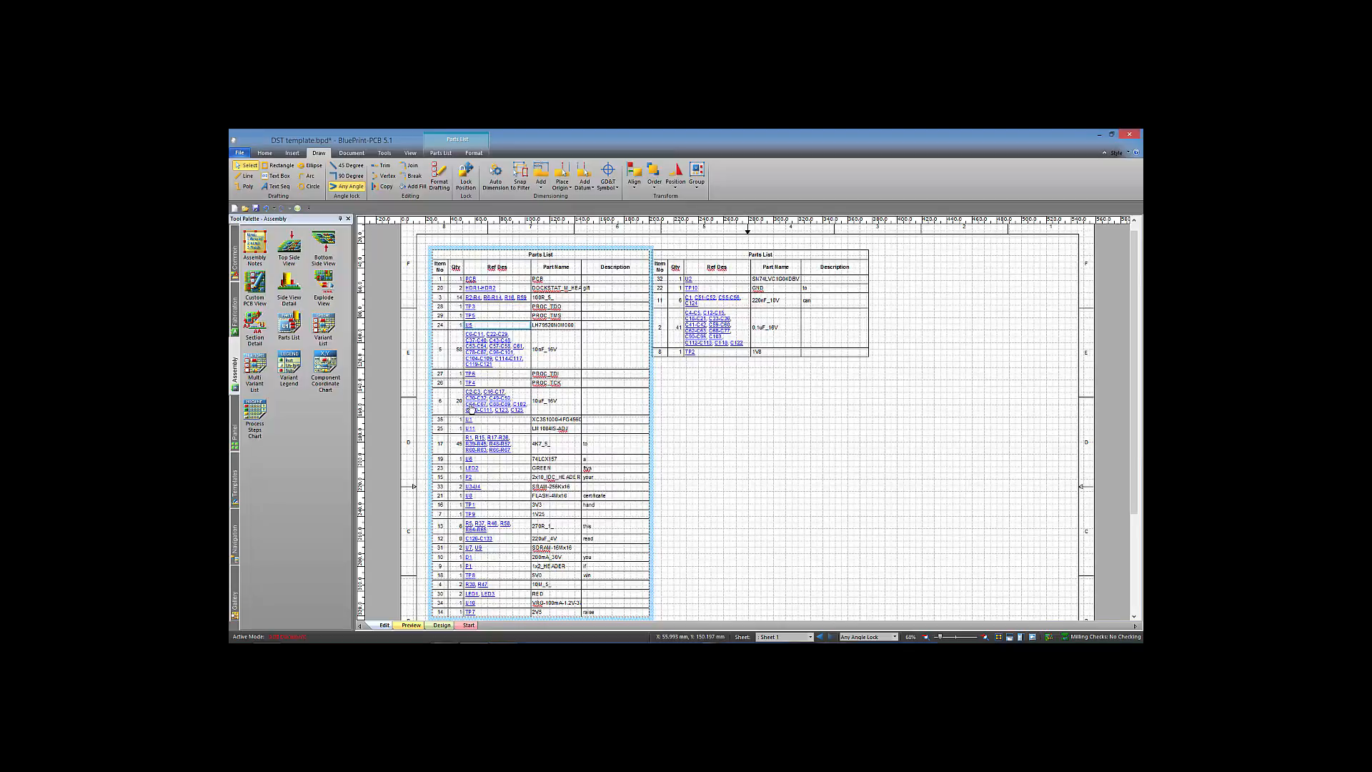
pyautogui.click(472, 409)
pyautogui.click(699, 250)
pyautogui.click(794, 426)
pyautogui.scroll(-1, 795, 428)
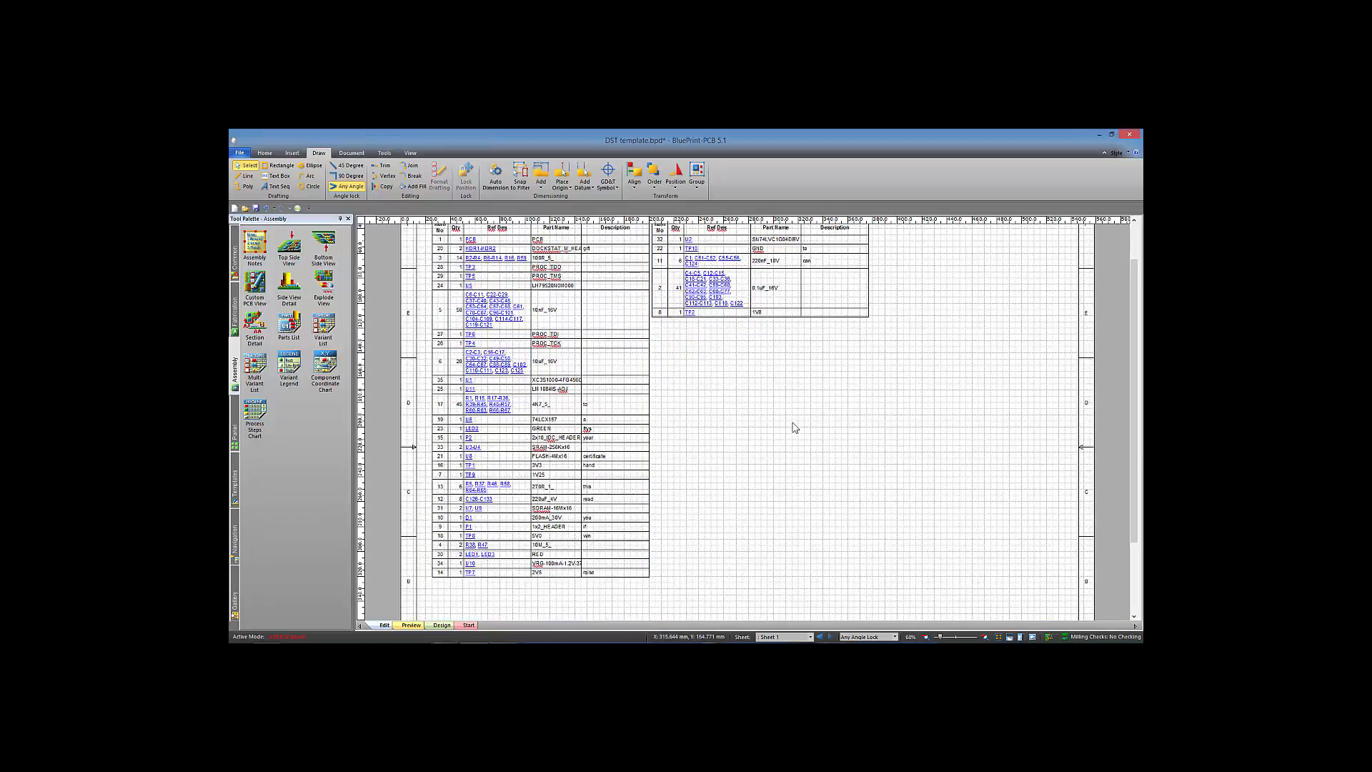
pyautogui.scroll(1, 795, 427)
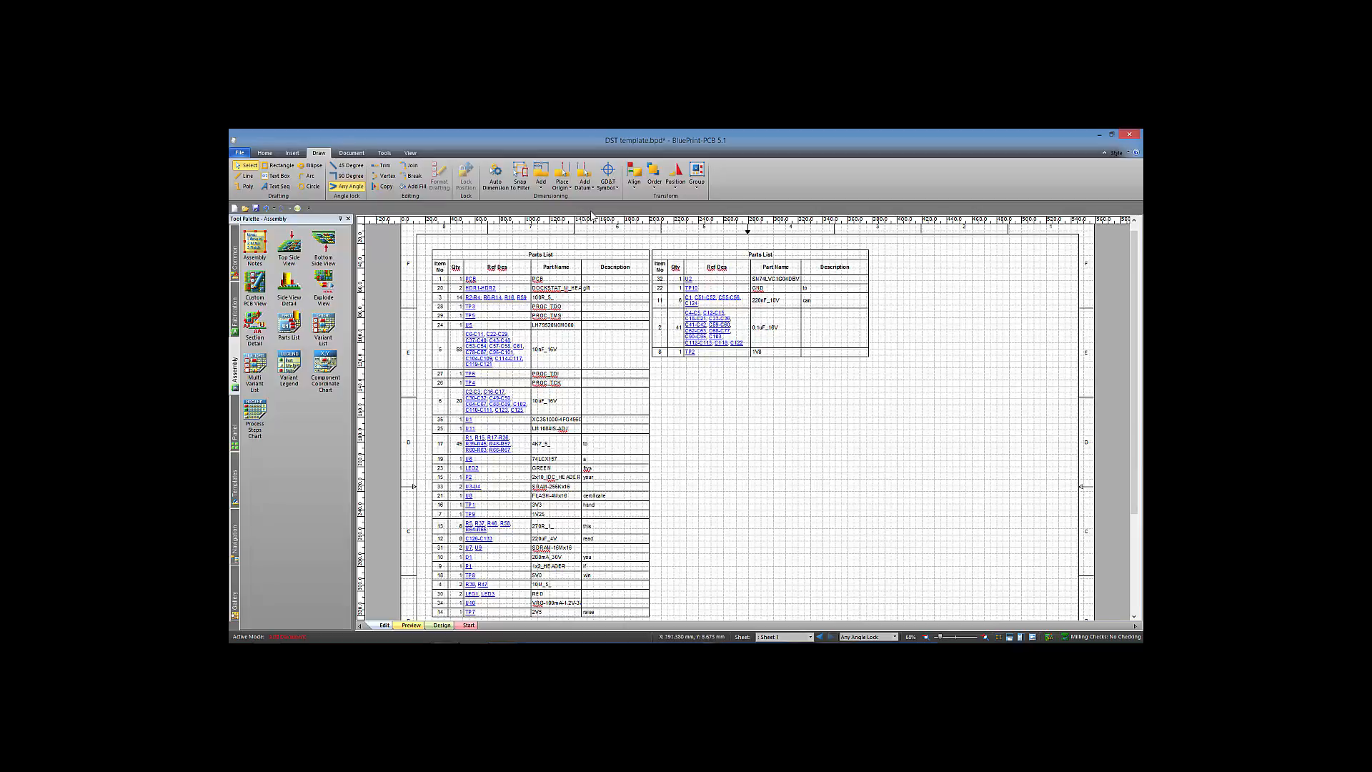
# Step: Arrange the sheets side by side and examine all four drawing sheets together
pyautogui.click(410, 153)
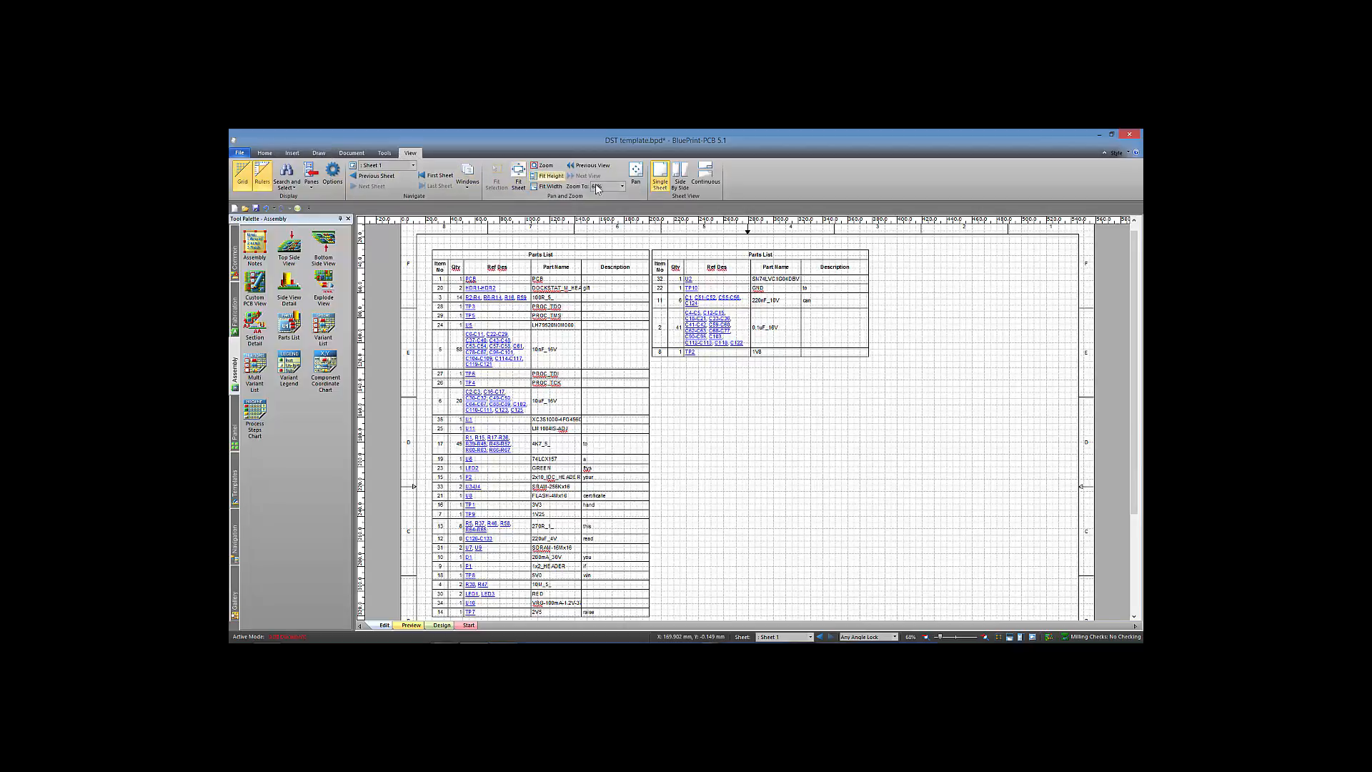
pyautogui.click(680, 176)
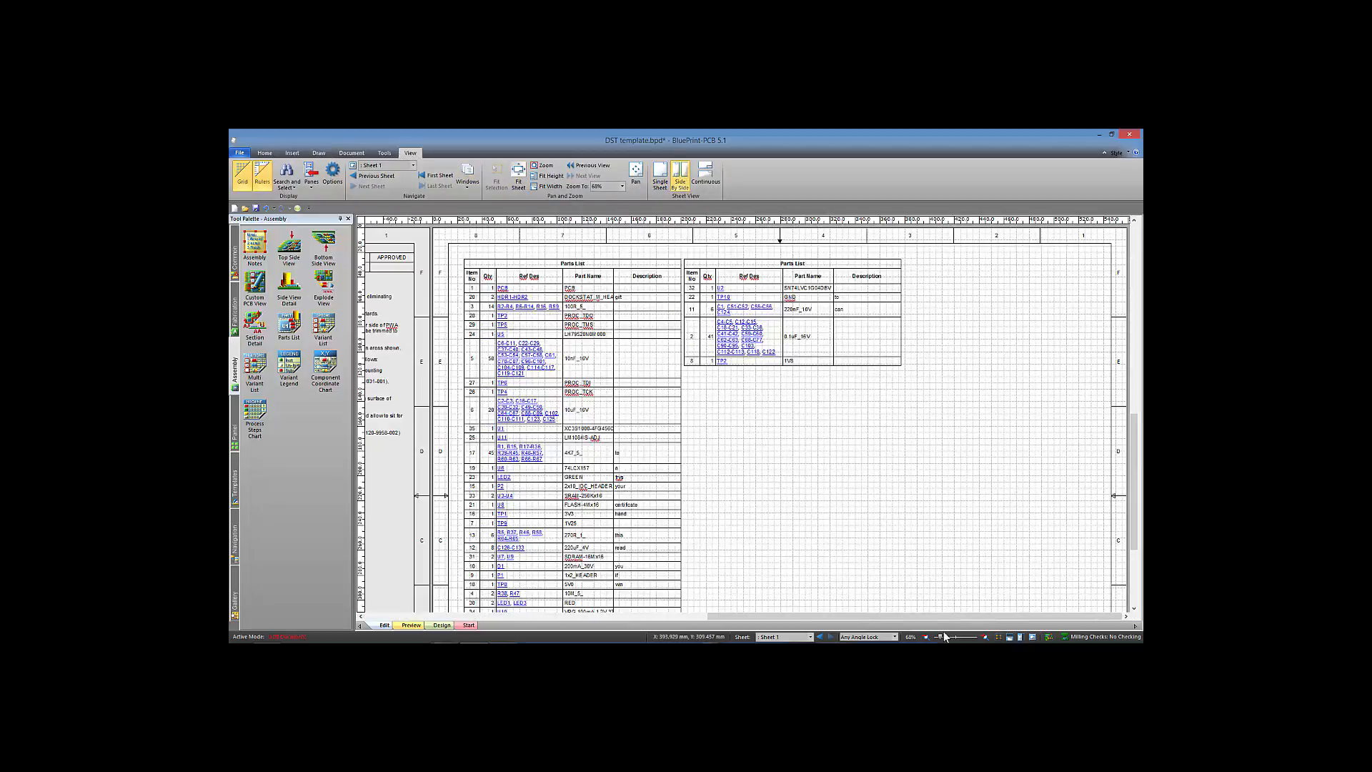
pyautogui.click(715, 402)
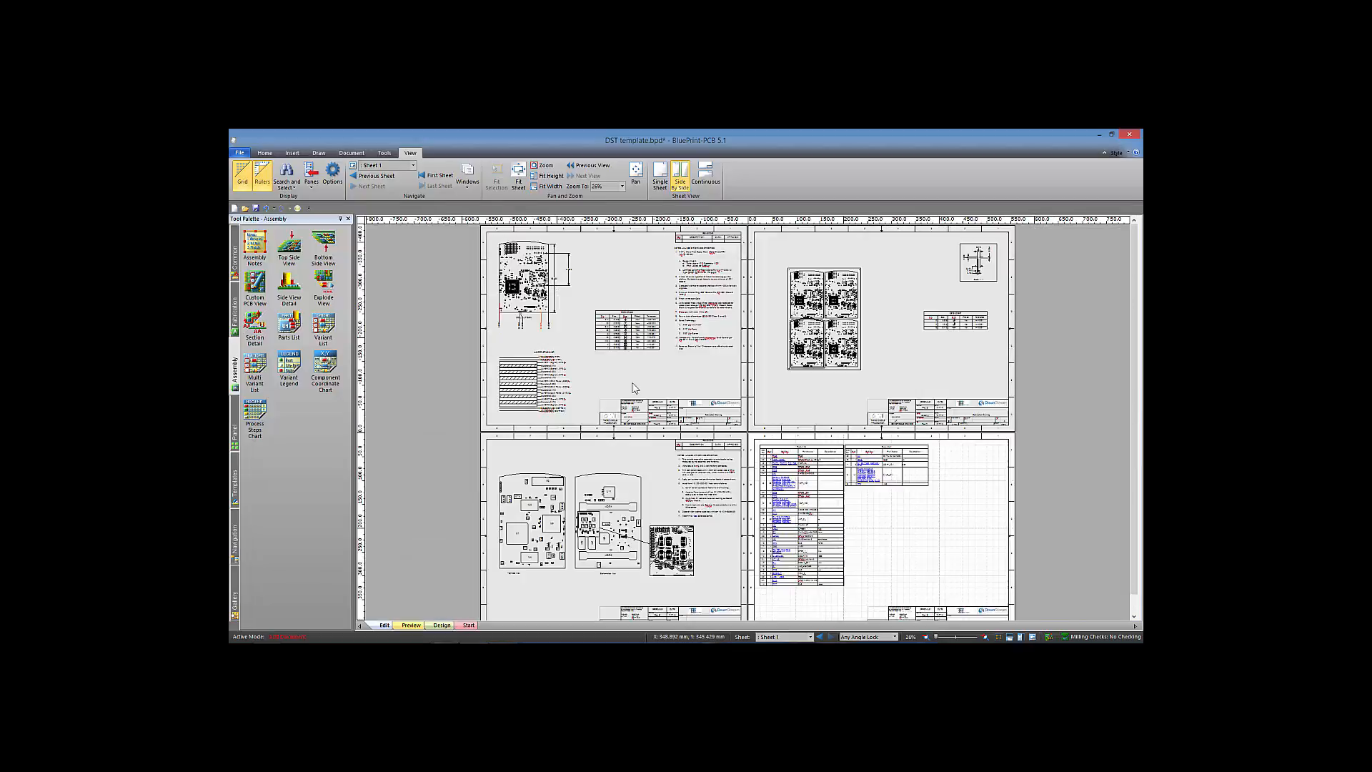
pyautogui.scroll(-1, 683, 420)
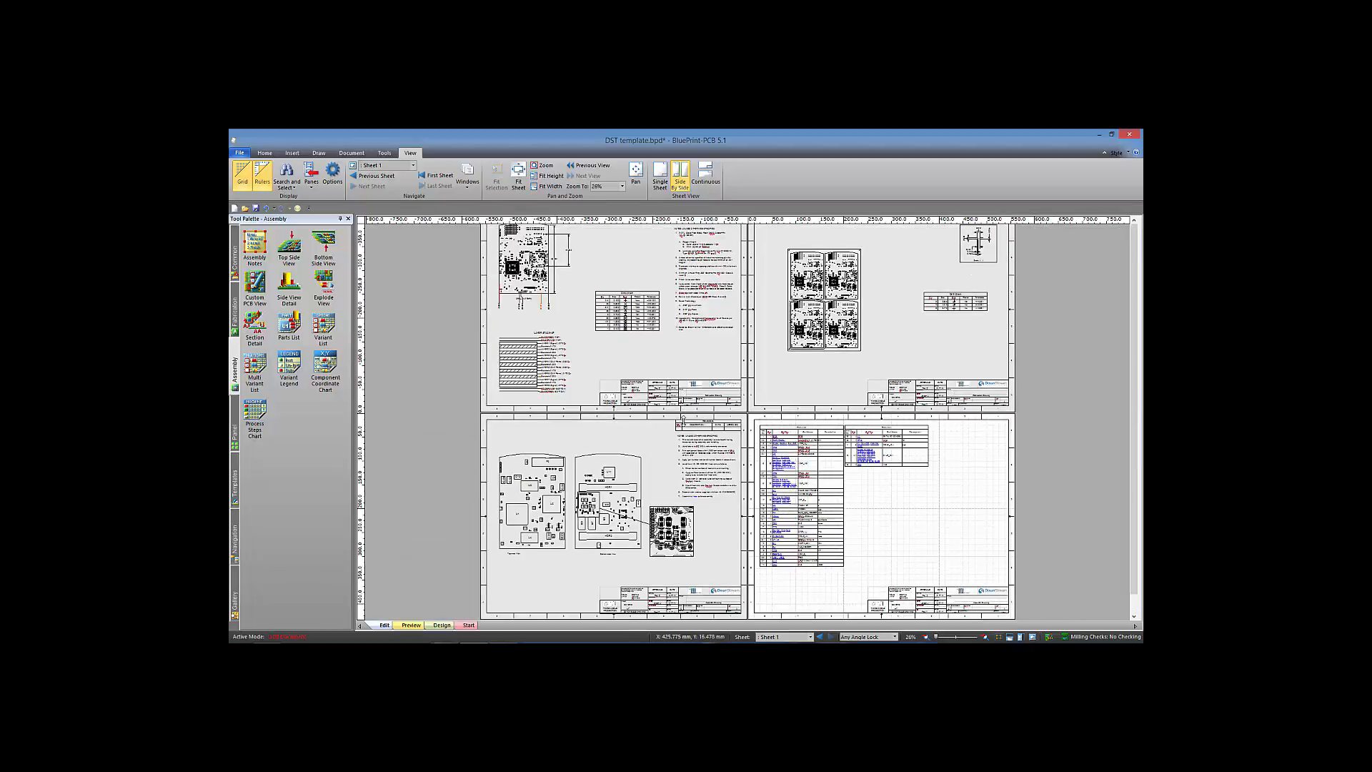
pyautogui.scroll(1, 683, 420)
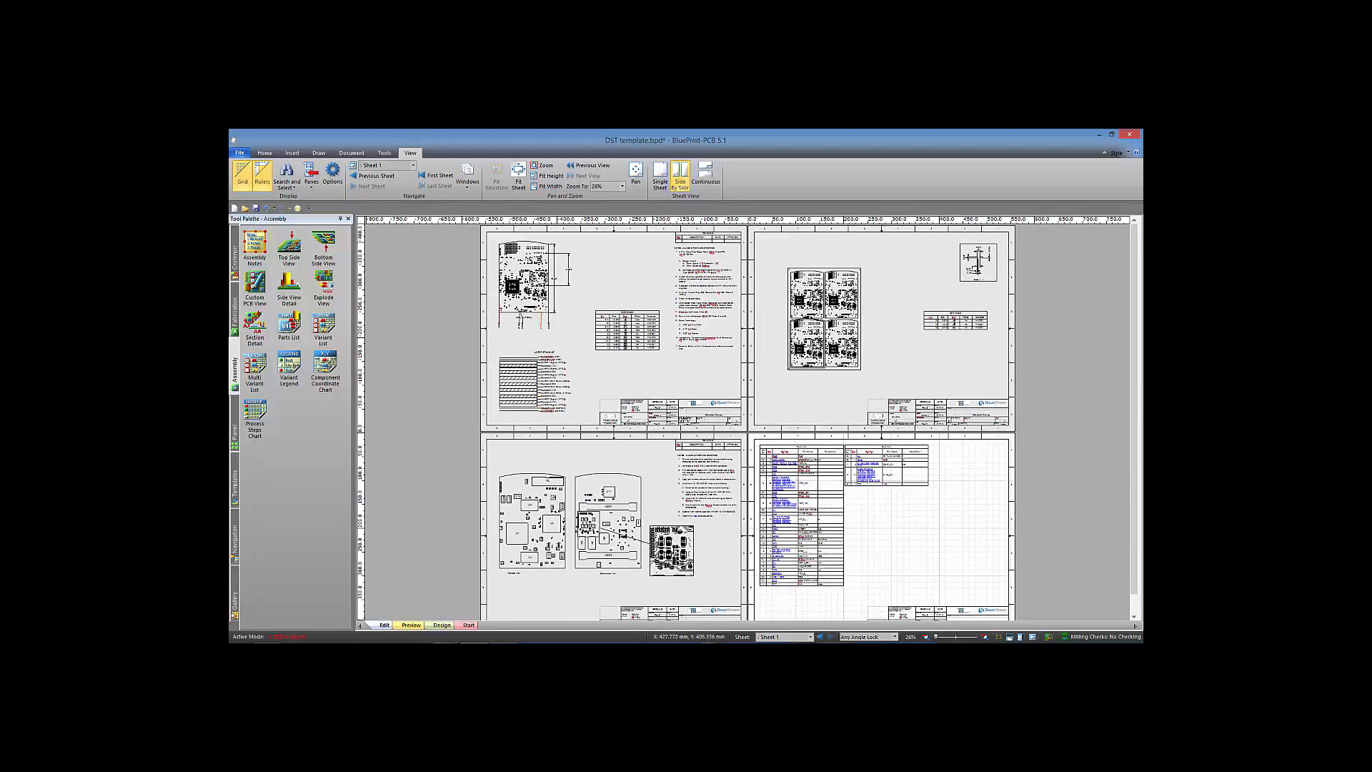